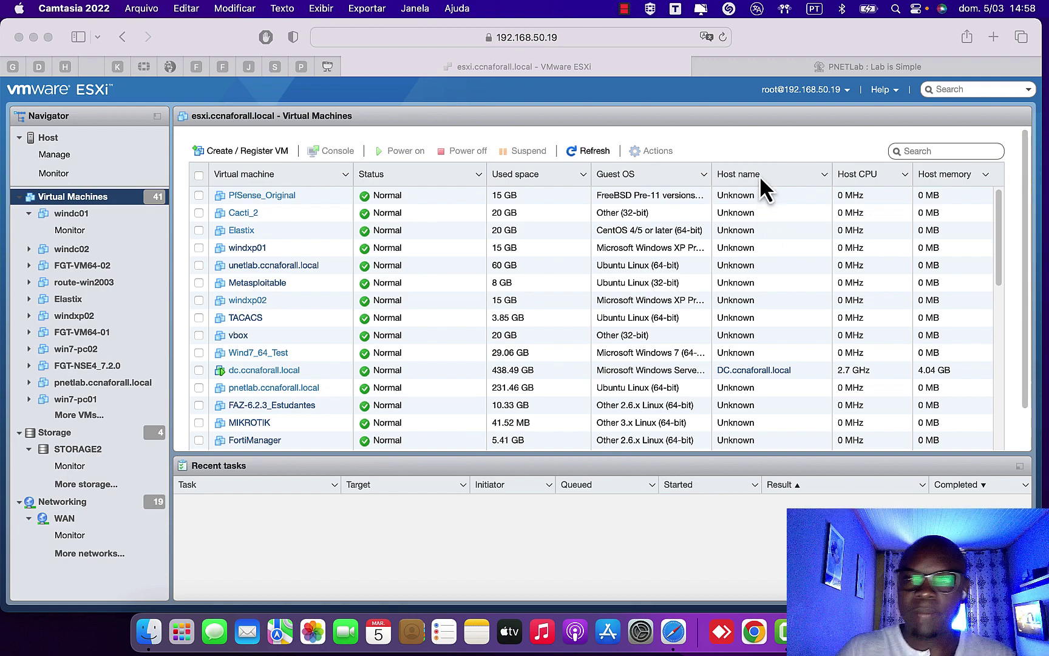
- Switch the browser to the 'PNETLab : Lab is Simple' tab
left_click(869, 66)
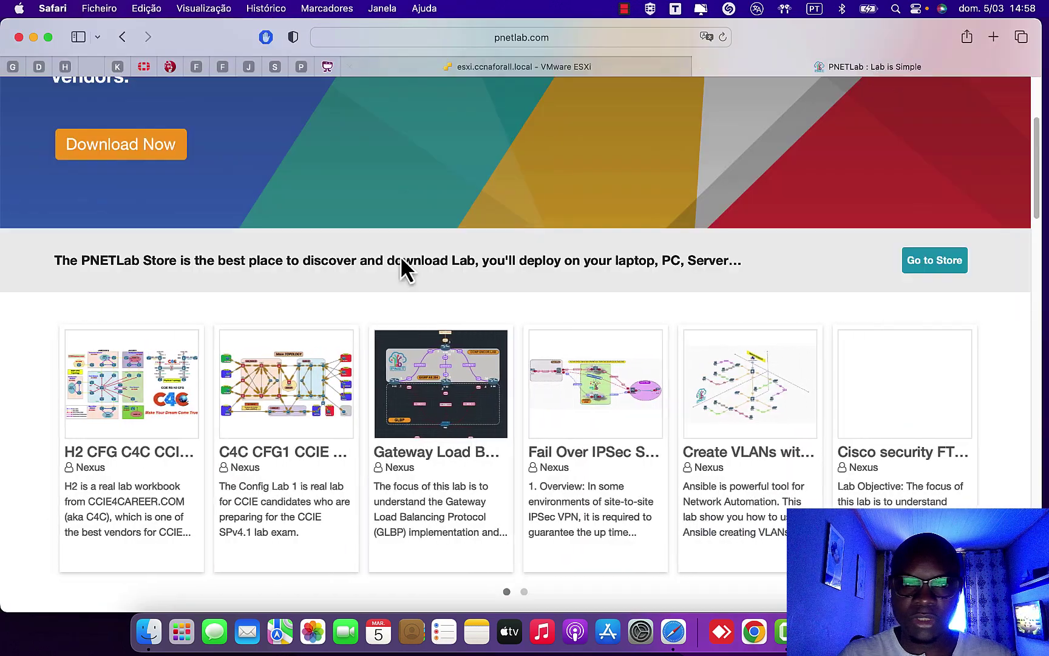
- Open the PNETLab Download Now page
scroll(536, 236, "down", 2)
scroll(535, 243, "up", 6)
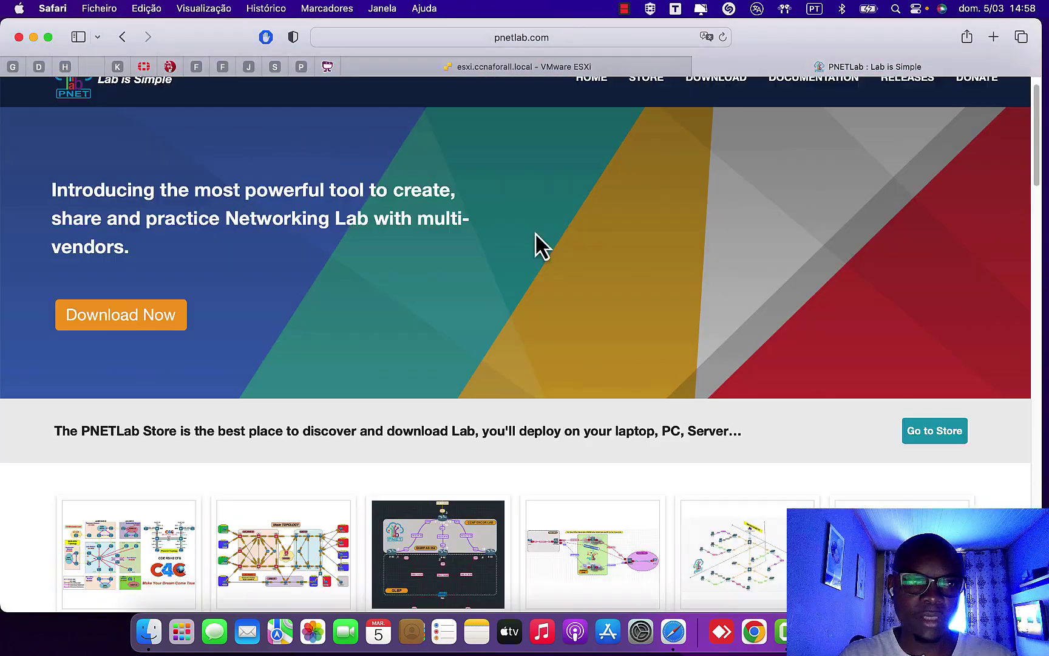
scroll(154, 328, "down", 6)
scroll(157, 328, "up", 4)
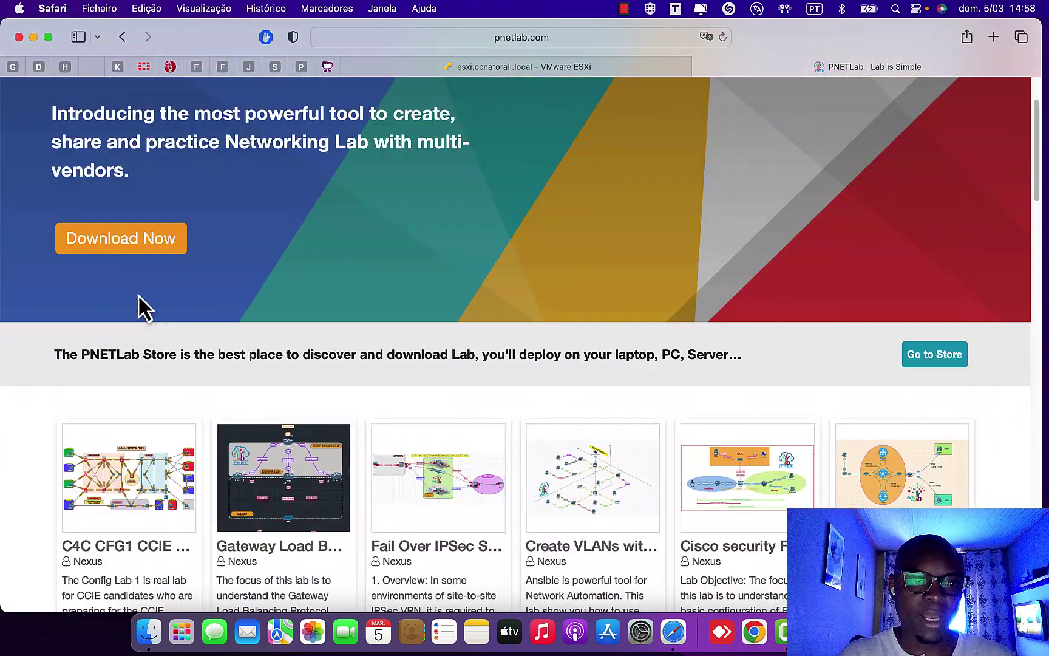
left_click(138, 240)
- Scroll to Step 01 and highlight its .ova download and deploy instruction sentence
scroll(429, 310, "down", 5)
scroll(419, 311, "up", 5)
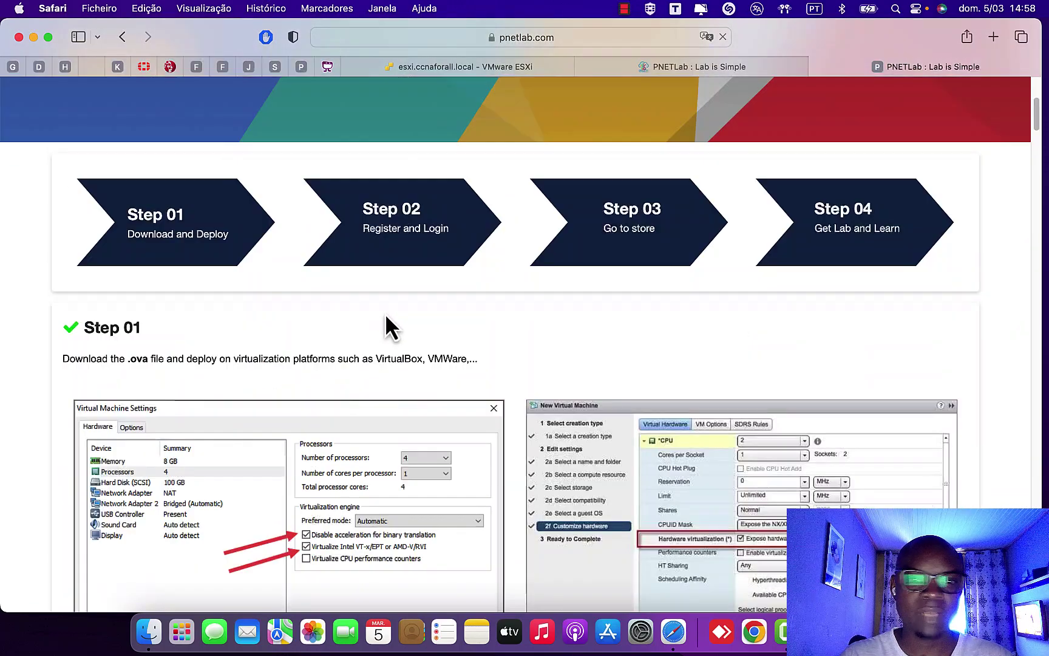
scroll(343, 415, "up", 5)
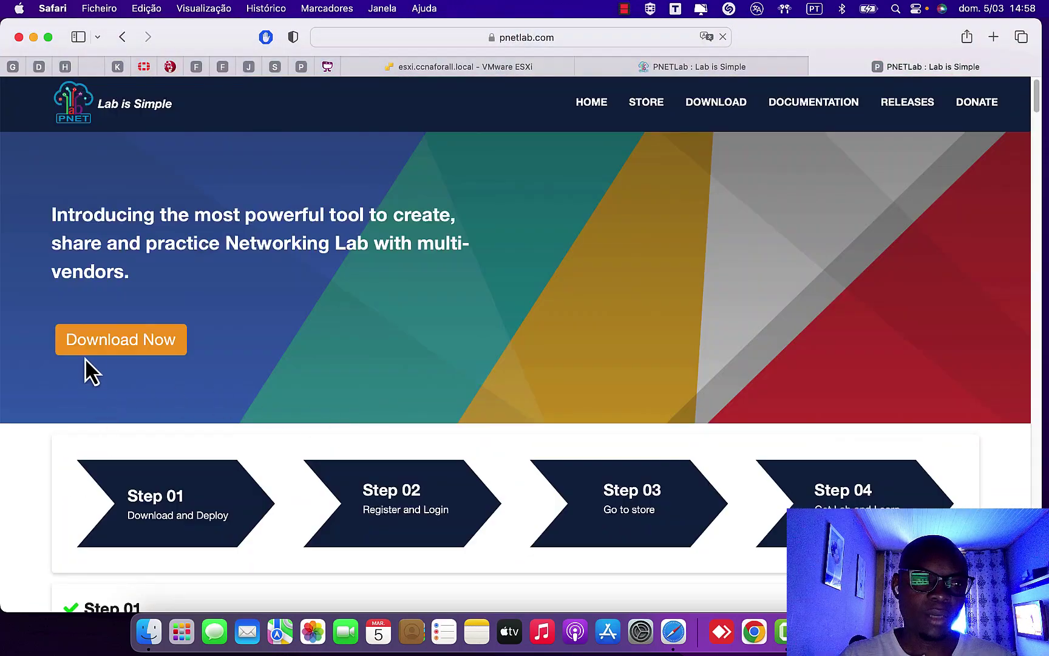
scroll(235, 338, "down", 5)
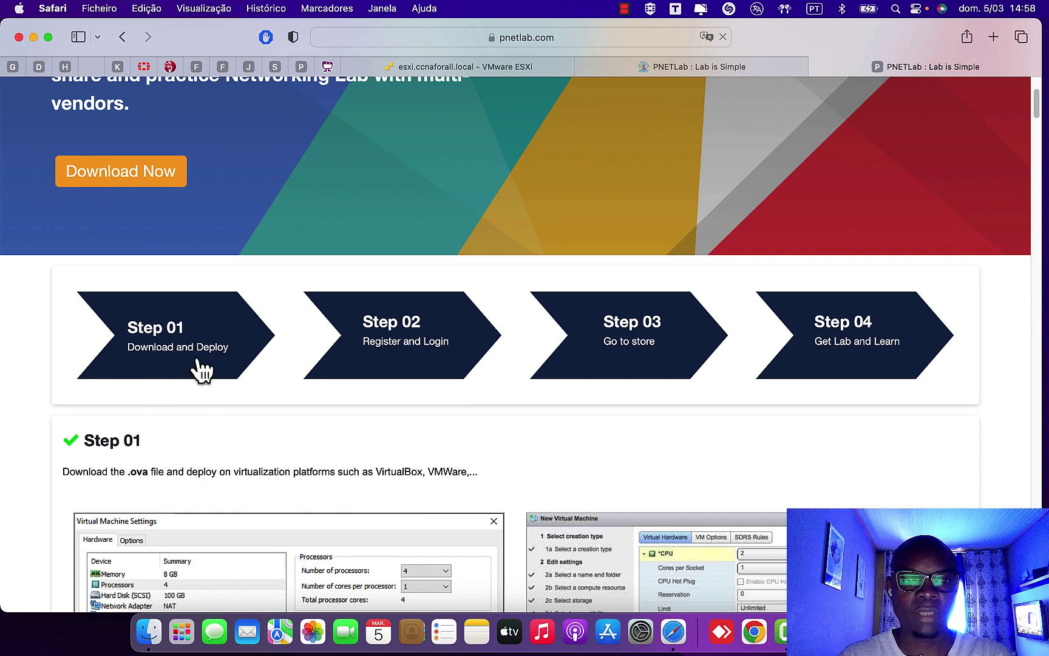
scroll(405, 388, "down", 2)
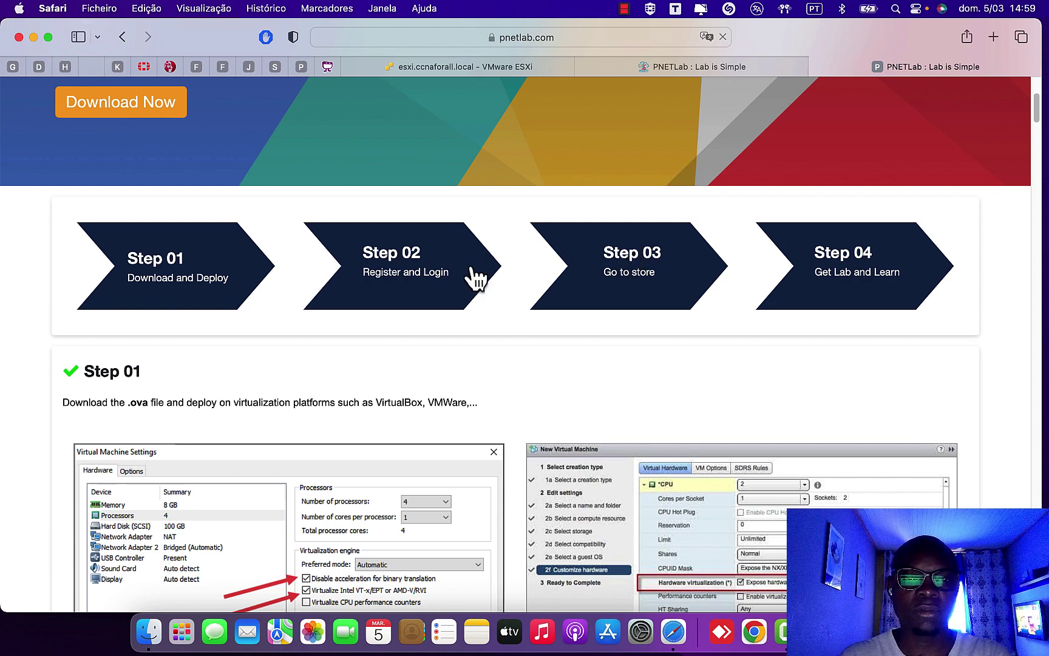
scroll(462, 310, "up", 1)
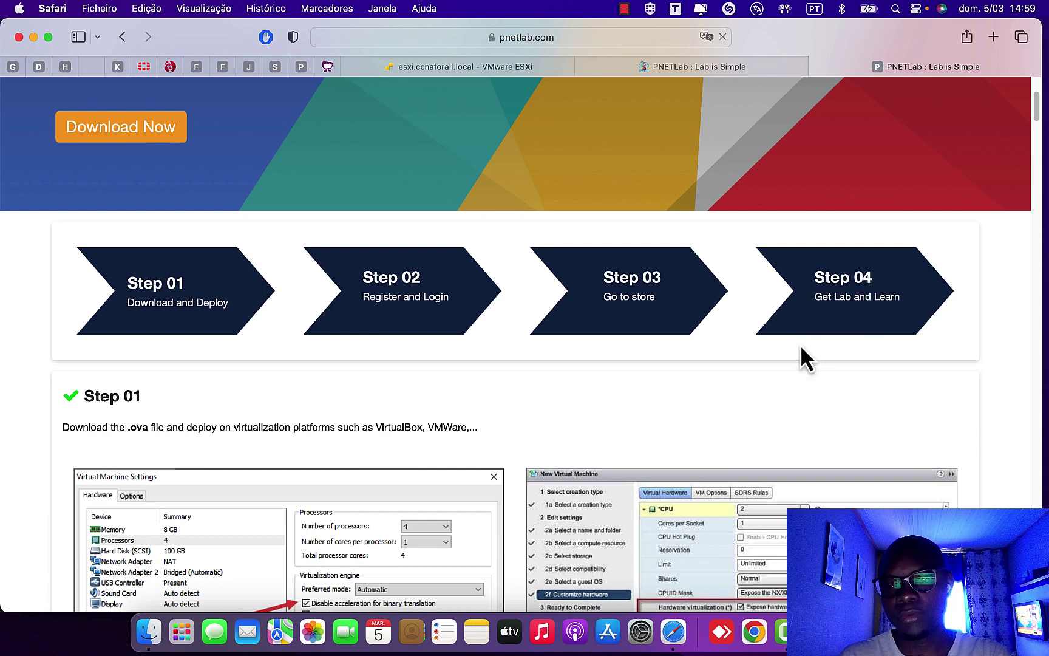
scroll(801, 349, "down", 2)
scroll(801, 349, "down", 5)
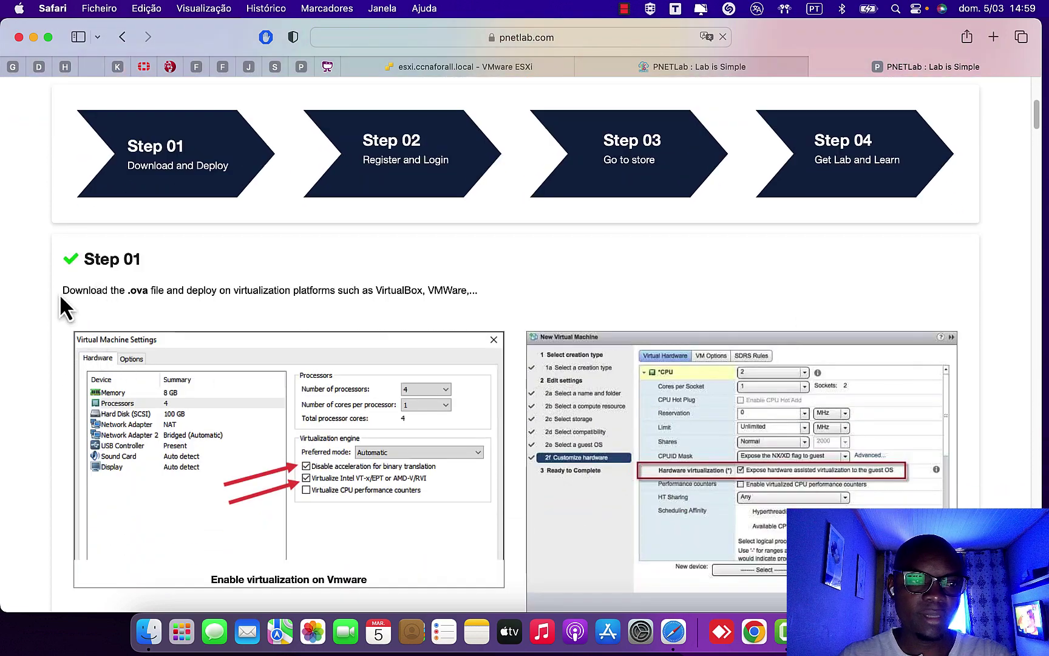
left_click_drag(60, 294, 536, 298)
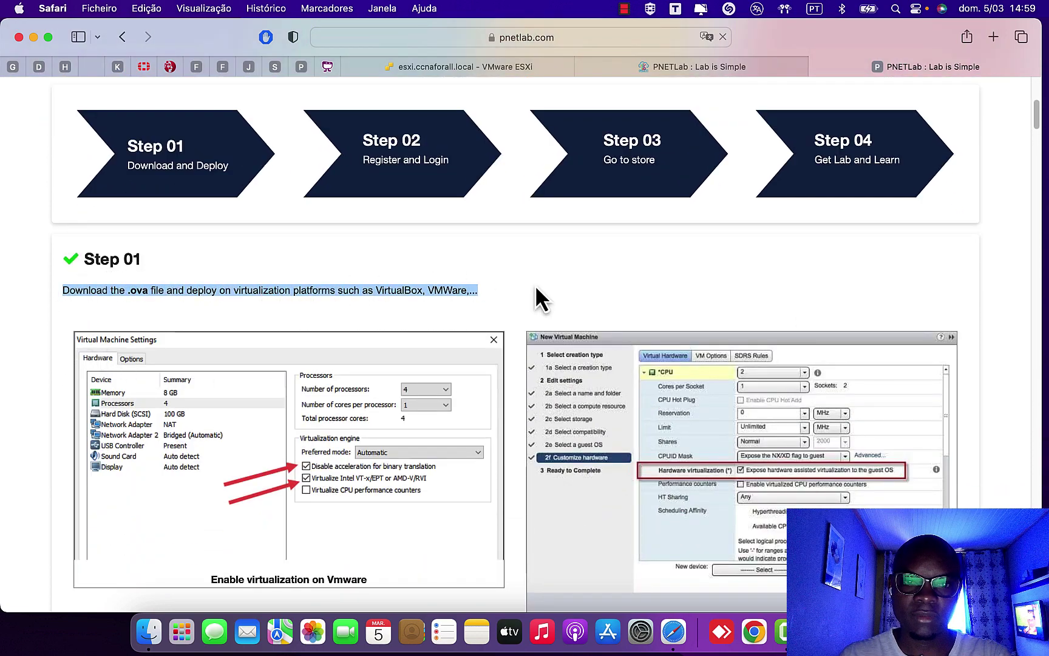
- Translate the PNETLab download page into Portuguese
left_click(705, 38)
left_click(722, 55)
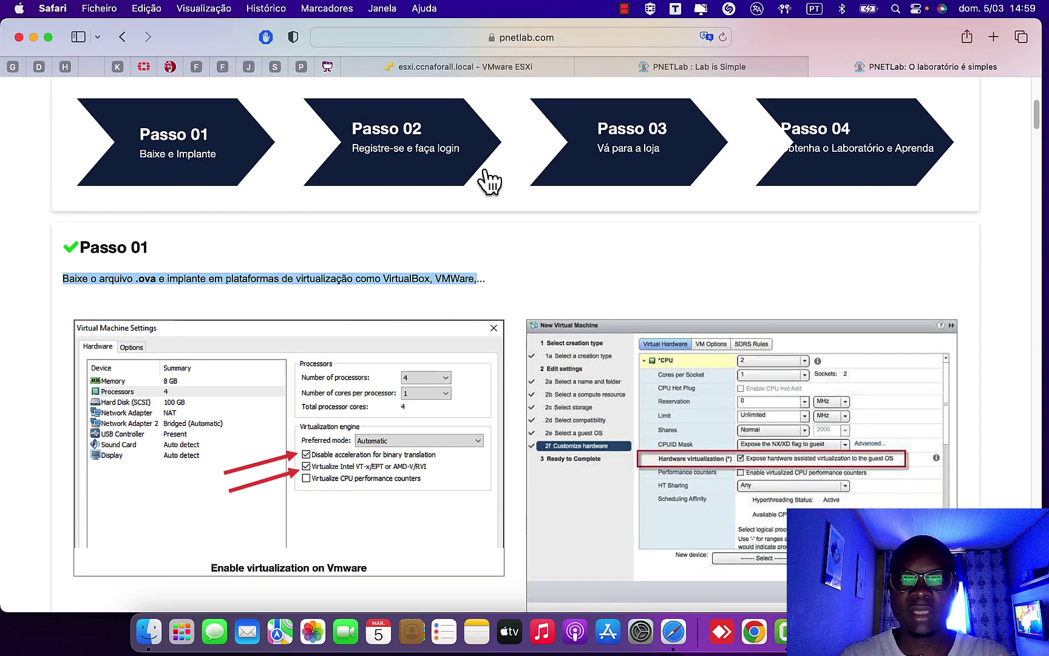
scroll(489, 181, "down", 1)
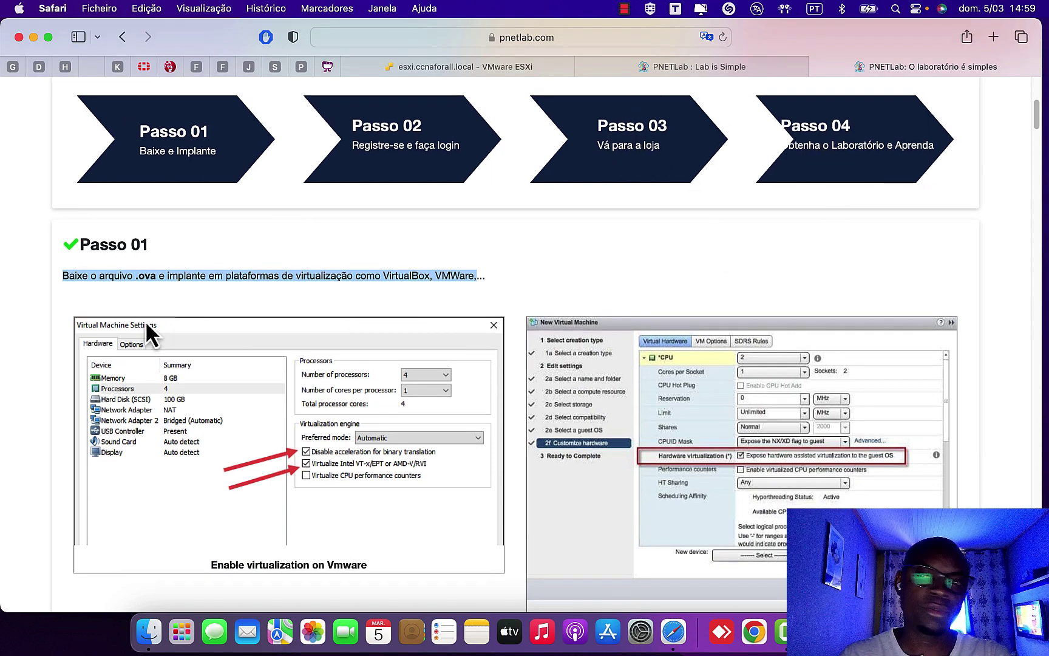
scroll(148, 314, "down", 2)
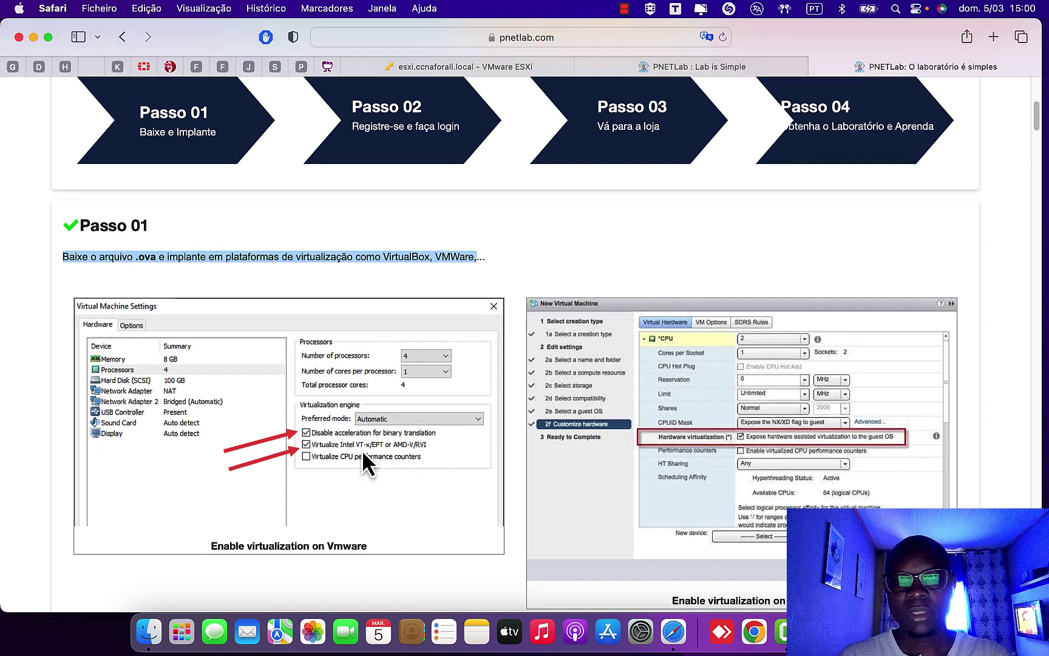
- Read through the translated download links table and the Etapa 02 login steps
scroll(362, 453, "down", 2)
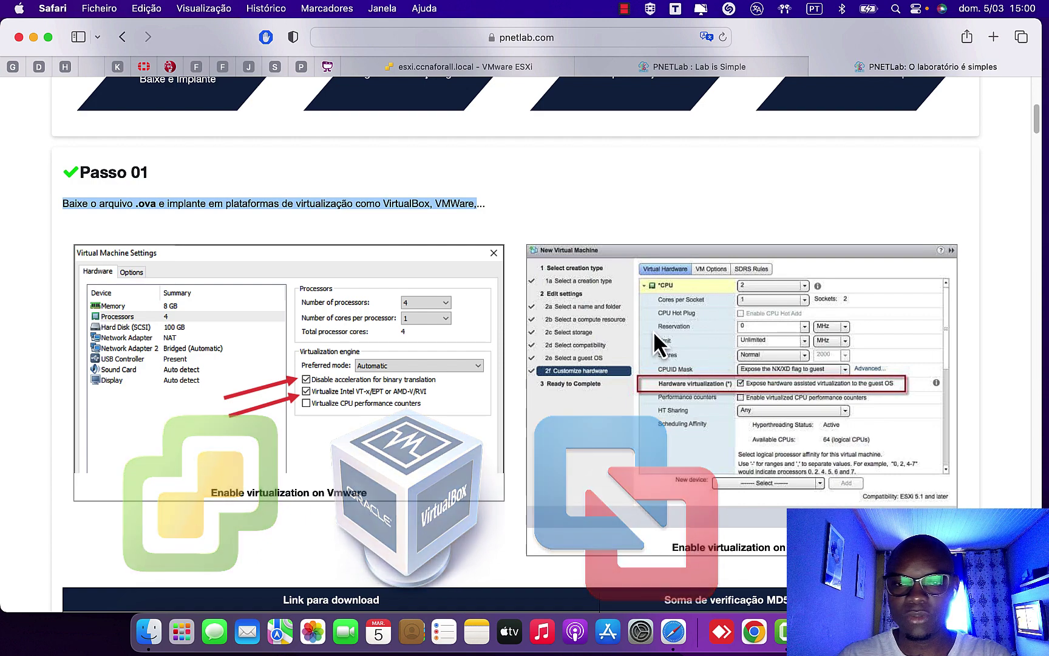
scroll(653, 331, "down", 1)
scroll(654, 333, "down", 4)
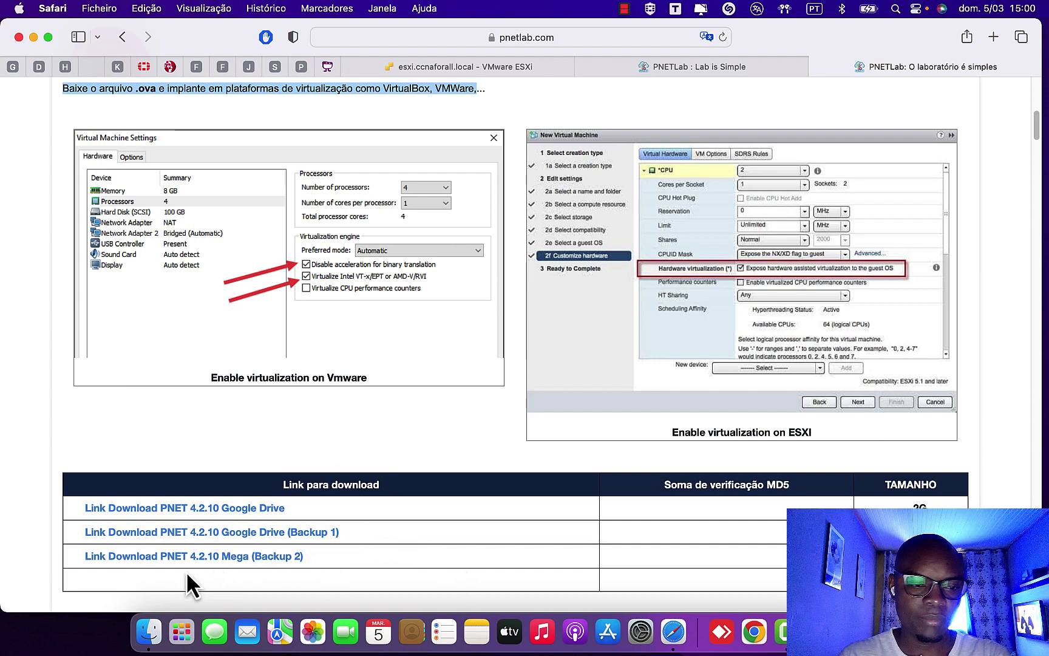
scroll(312, 553, "down", 5)
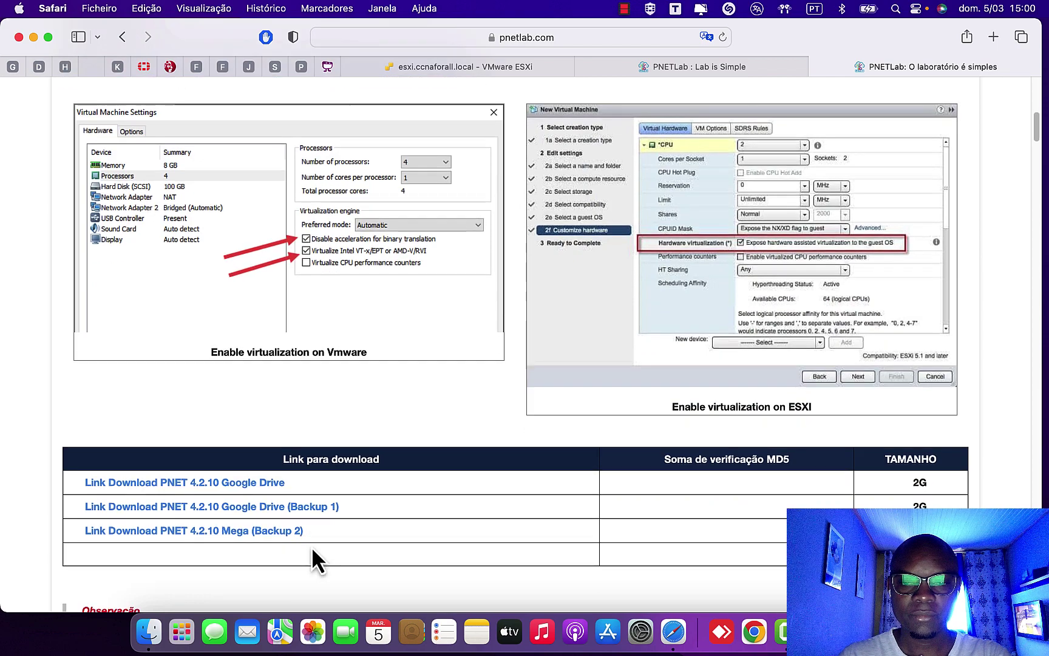
scroll(312, 549, "down", 6)
scroll(311, 555, "up", 4)
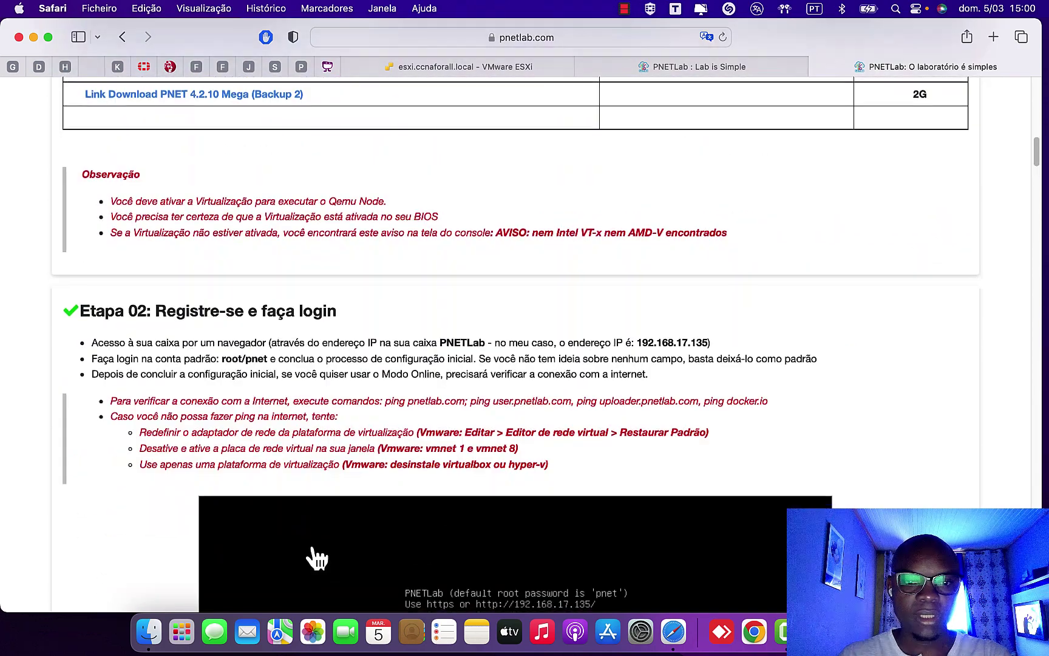
scroll(311, 556, "down", 2)
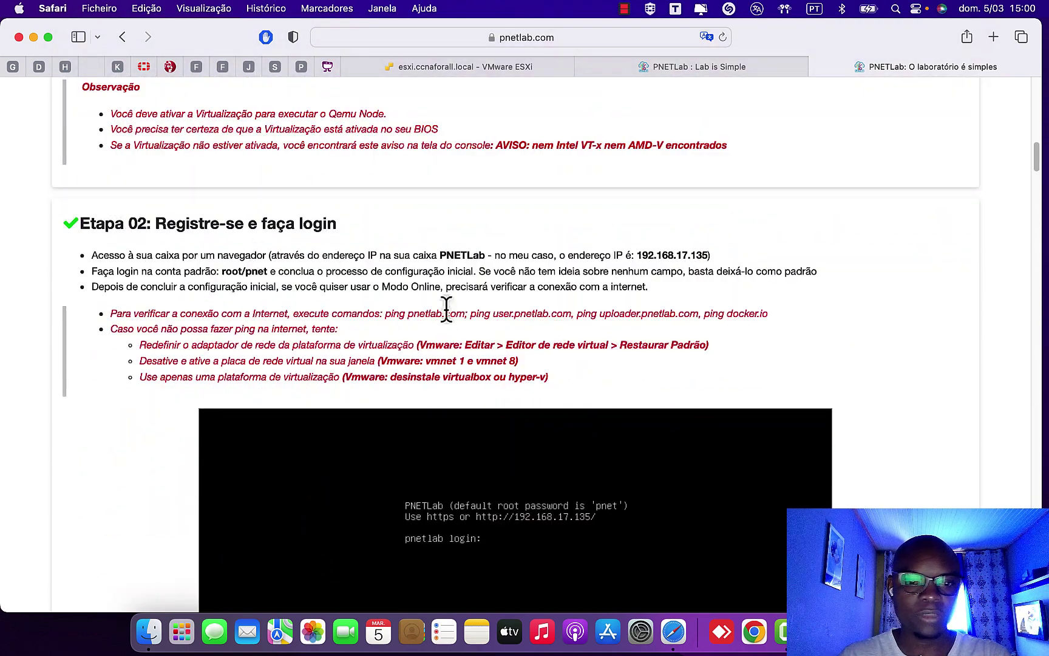
scroll(449, 328, "up", 7)
scroll(448, 334, "up", 8)
scroll(452, 339, "down", 2)
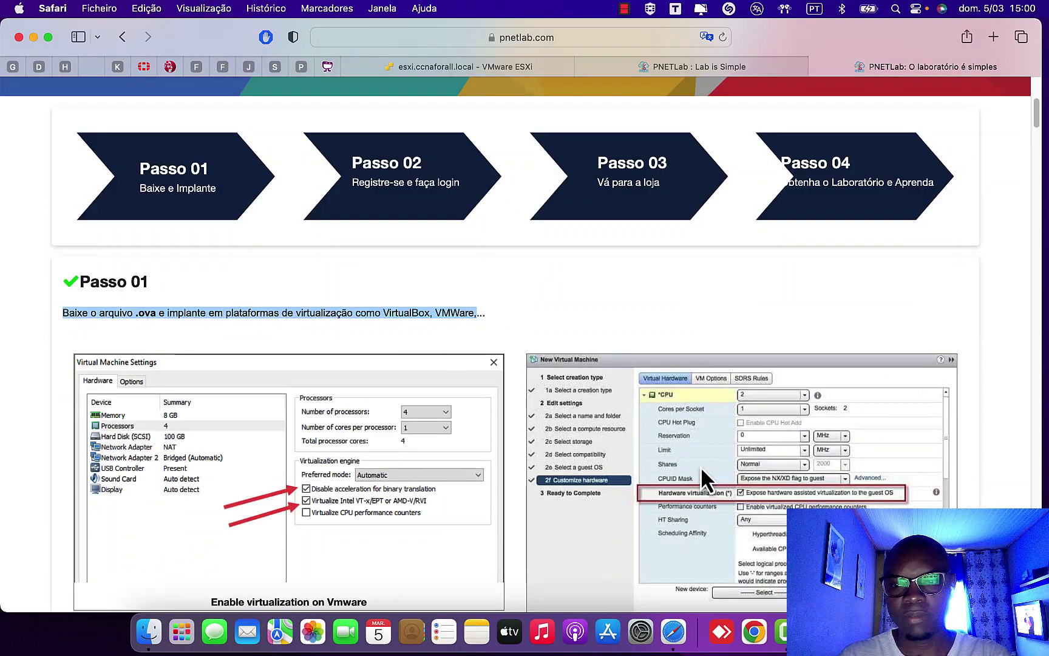
scroll(644, 486, "down", 2)
- Confirm in Finder's Virtual_Machine folder that PNET_4.2.10.ova (2,06 GB) is present, then return to Safari
left_click(148, 635)
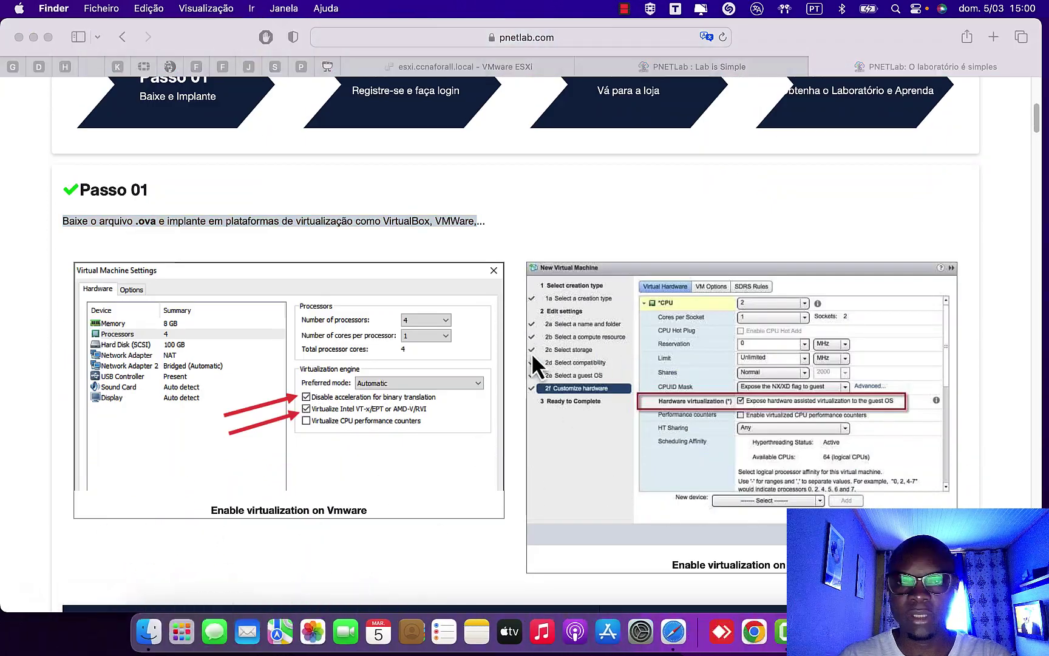
right_click(151, 636)
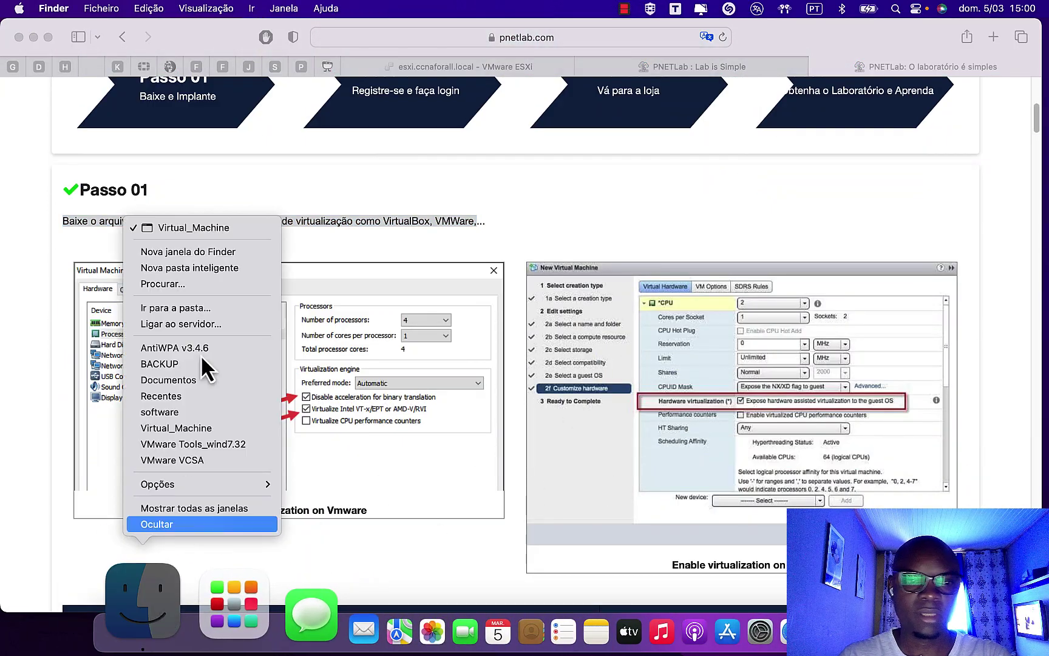
left_click(208, 226)
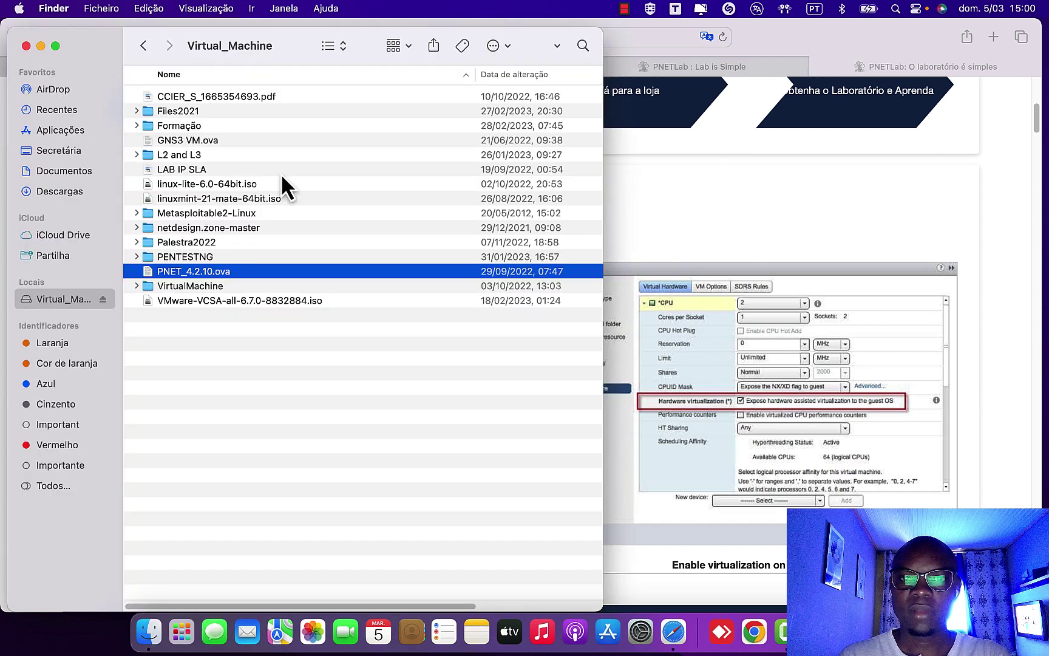
left_click(272, 311)
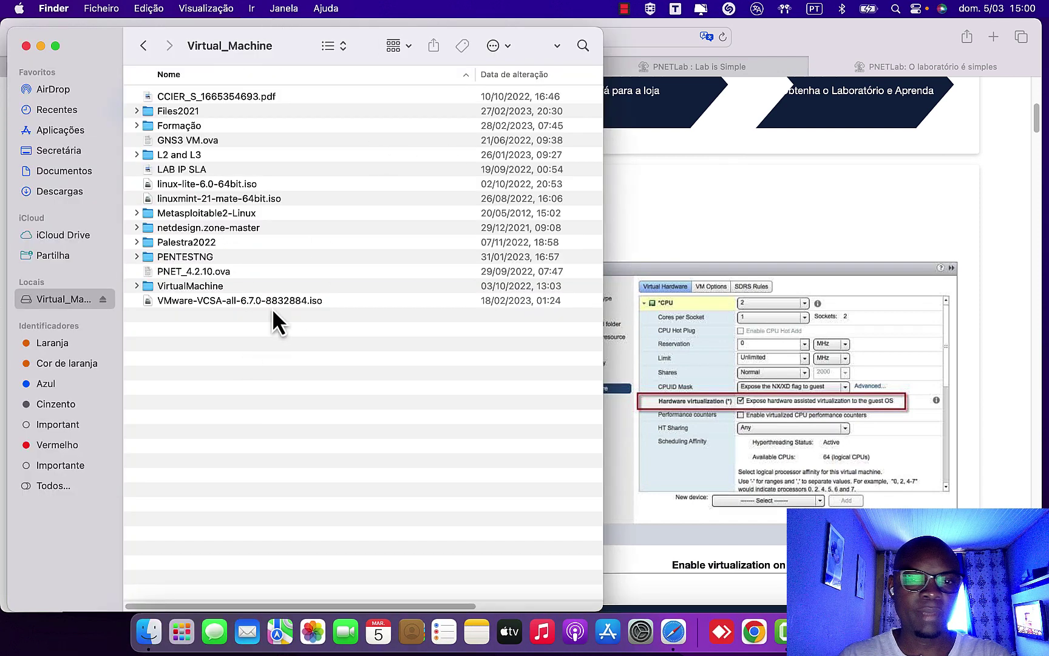
left_click(222, 271)
left_click_drag(605, 353, 729, 358)
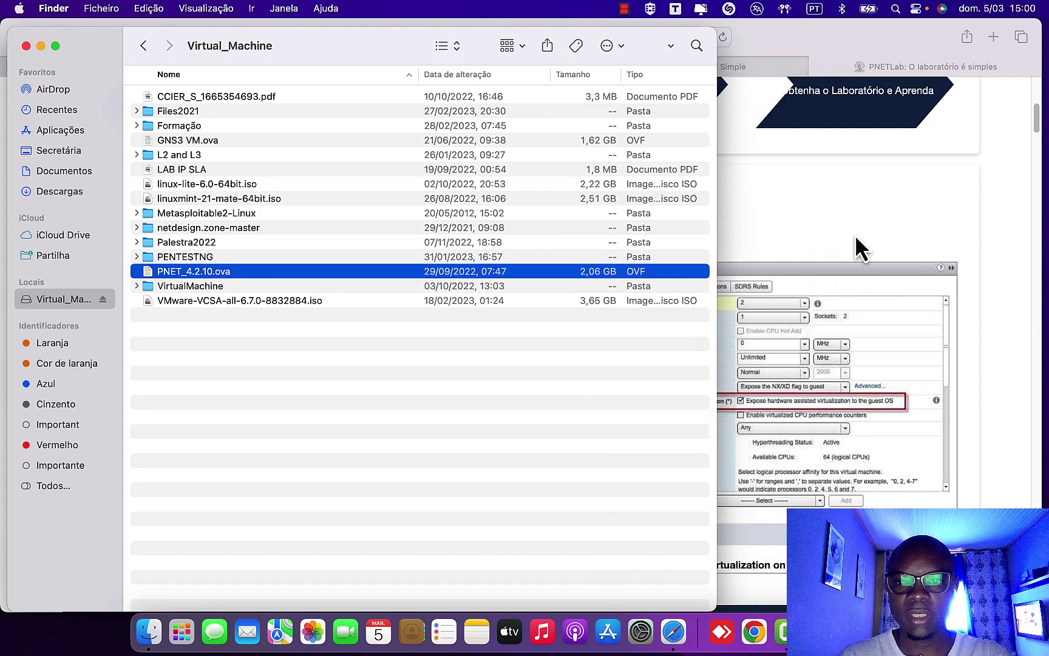
left_click(921, 220)
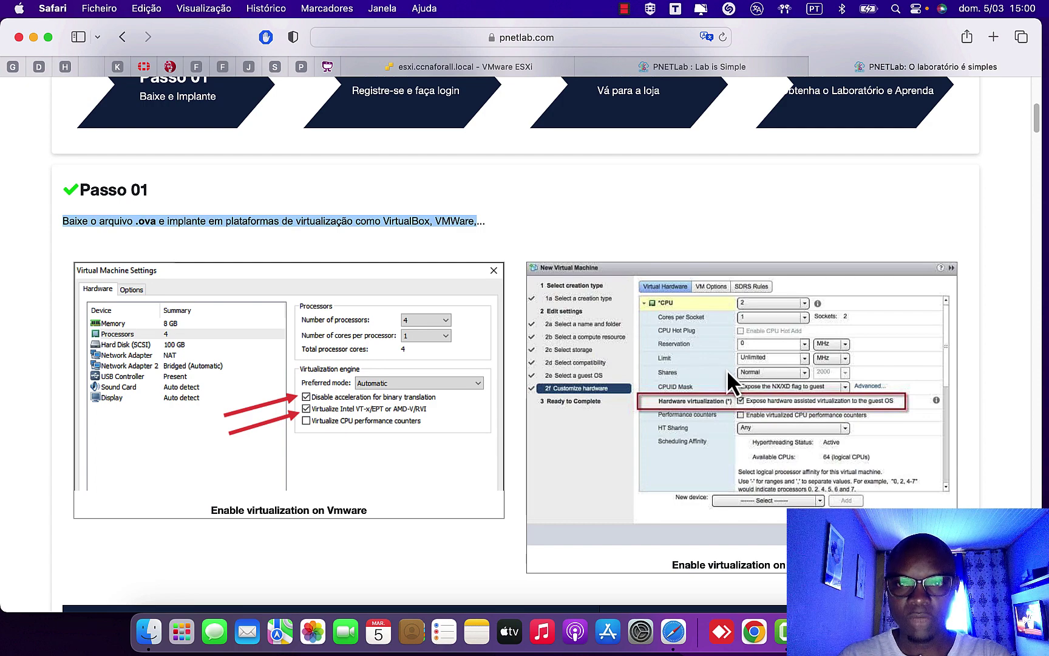
- Start a new ESXi virtual machine deployed from an OVF or OVA file
left_click(650, 66)
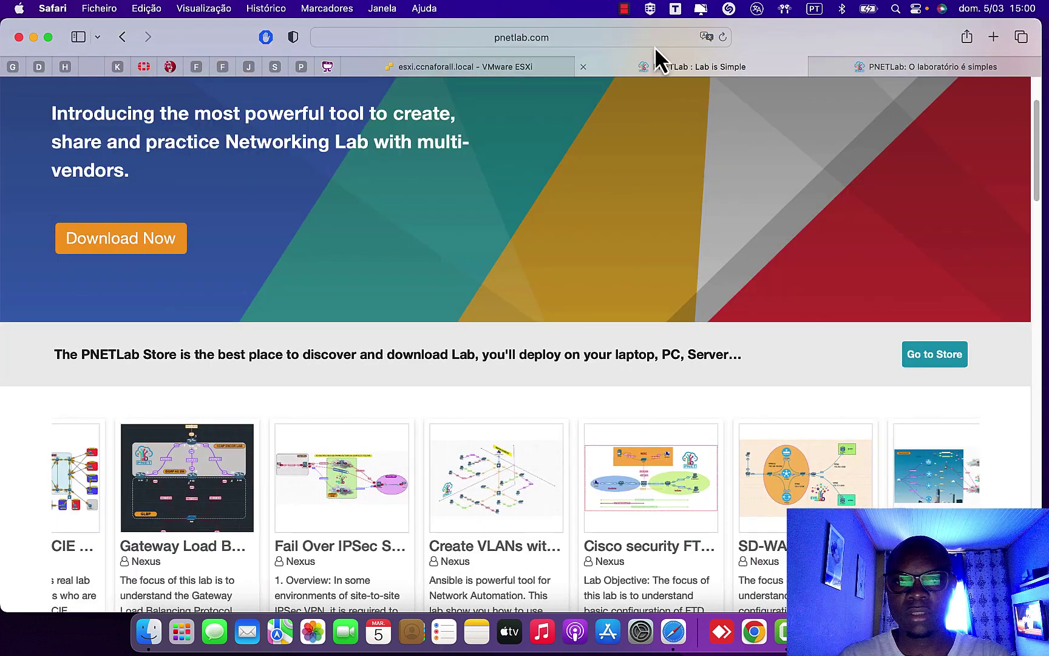
left_click(507, 66)
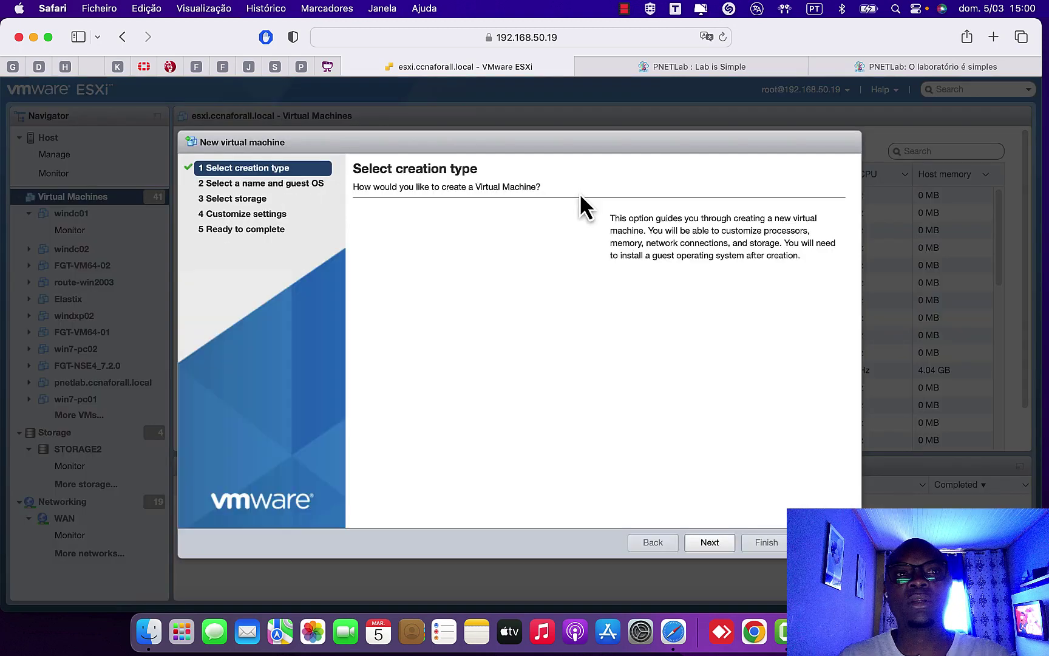
left_click(499, 230)
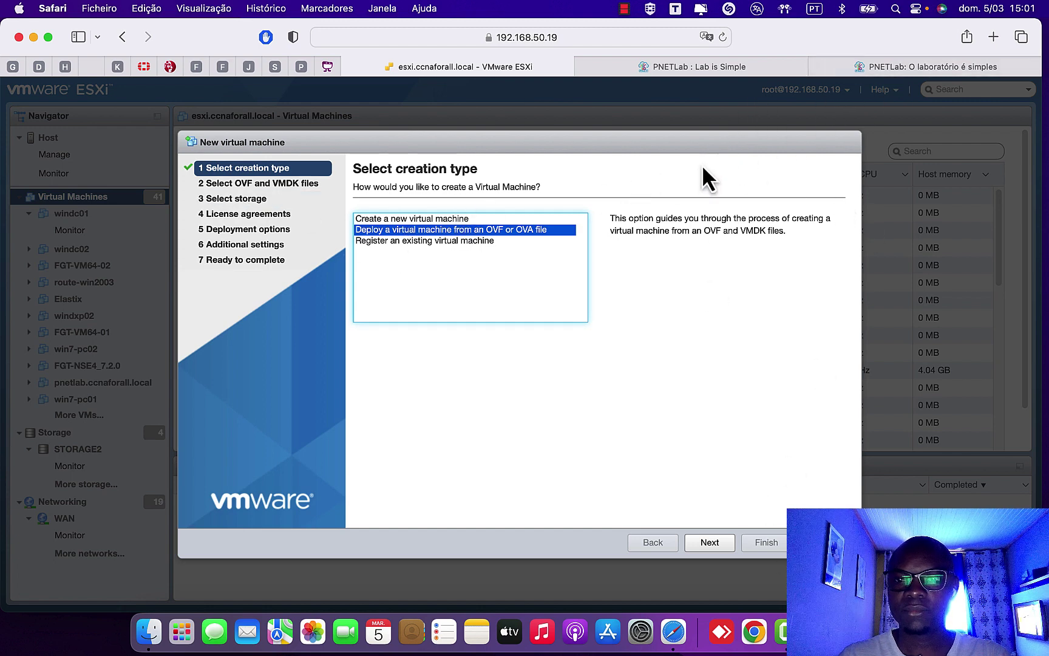
left_click(708, 545)
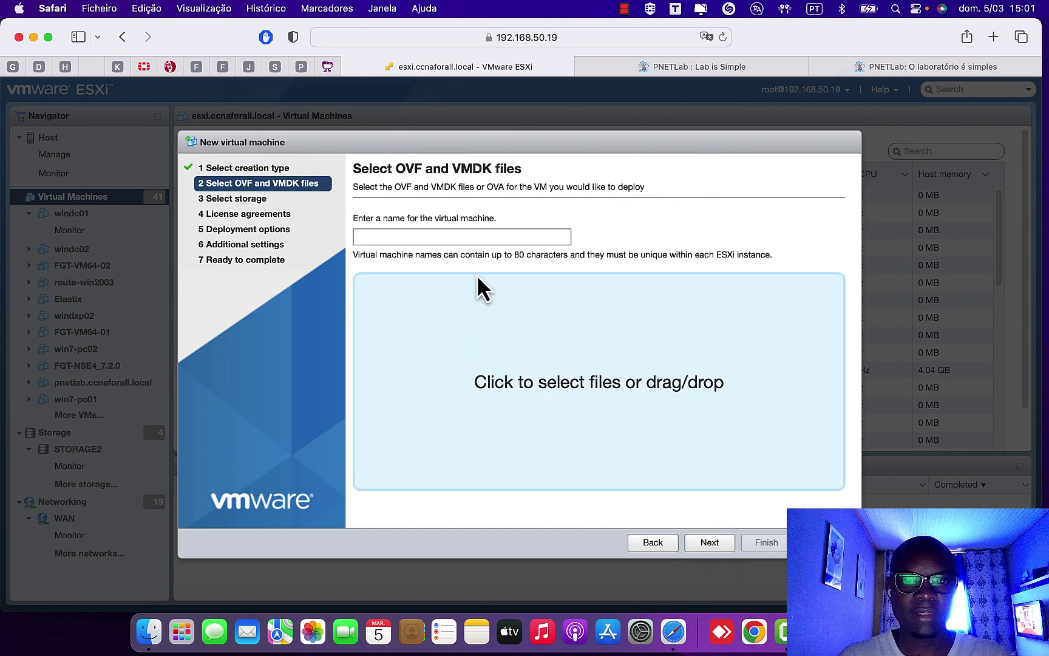
- Enter PNETLAB_01 as the new virtual machine's name
left_click(467, 236)
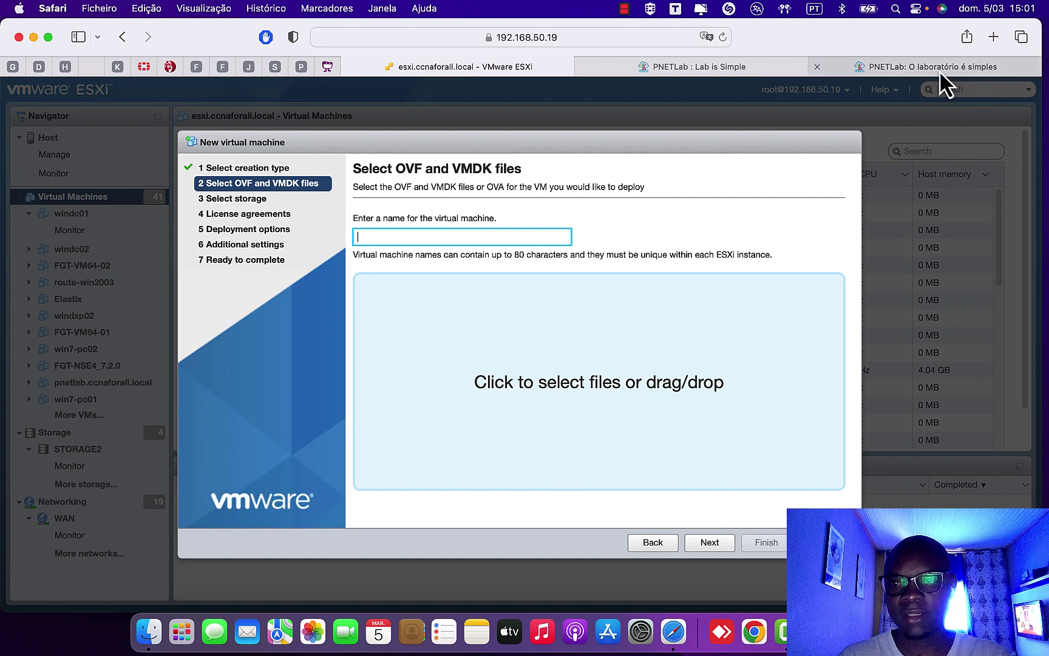
left_click(943, 71)
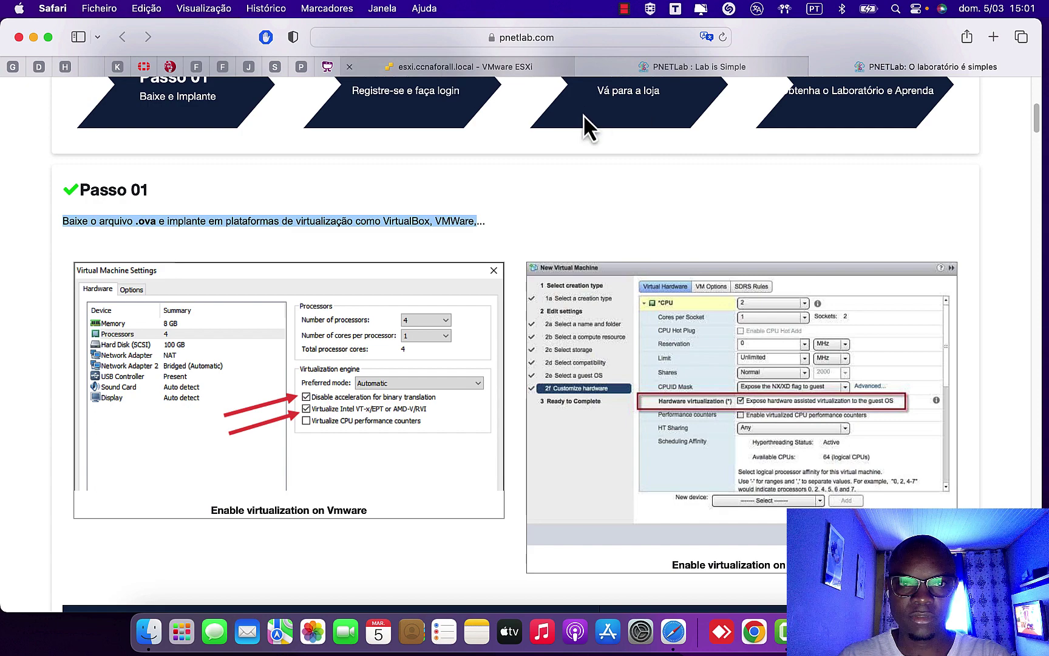
left_click(515, 69)
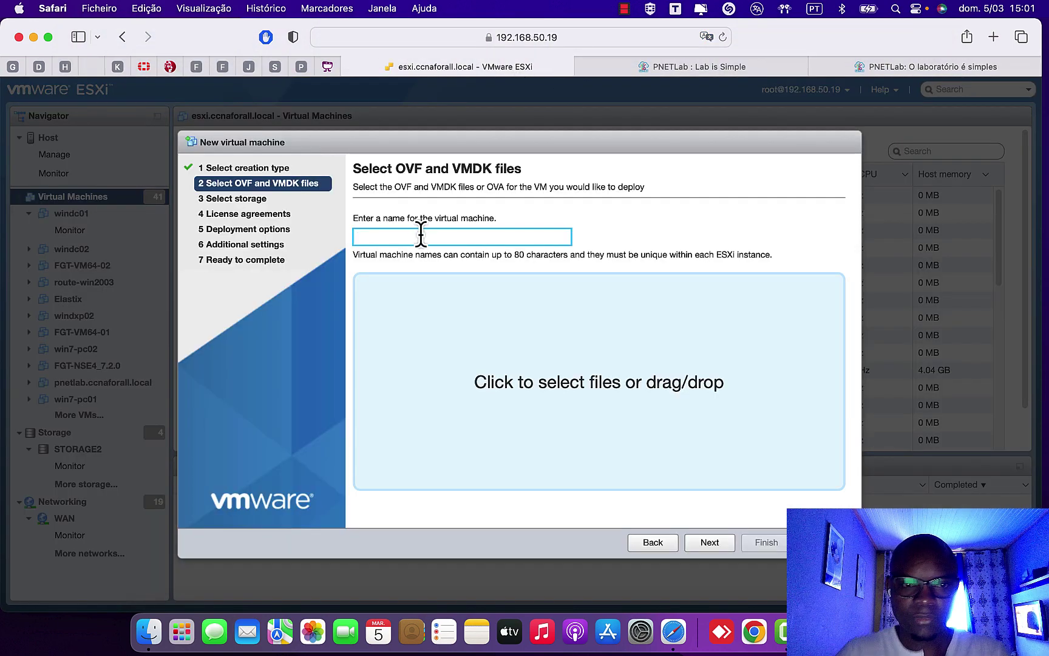
type("PNETLAB_01")
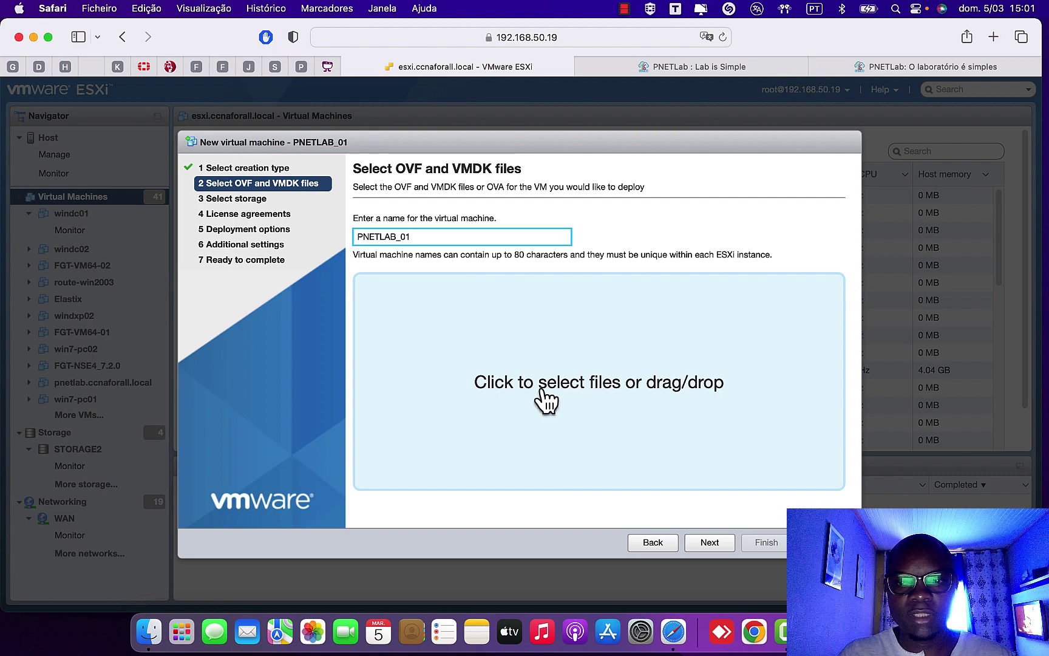
- Attach PNET_4.2.10.ova from the Virtual_Machine volume as the deployment file and continue
left_click(625, 398)
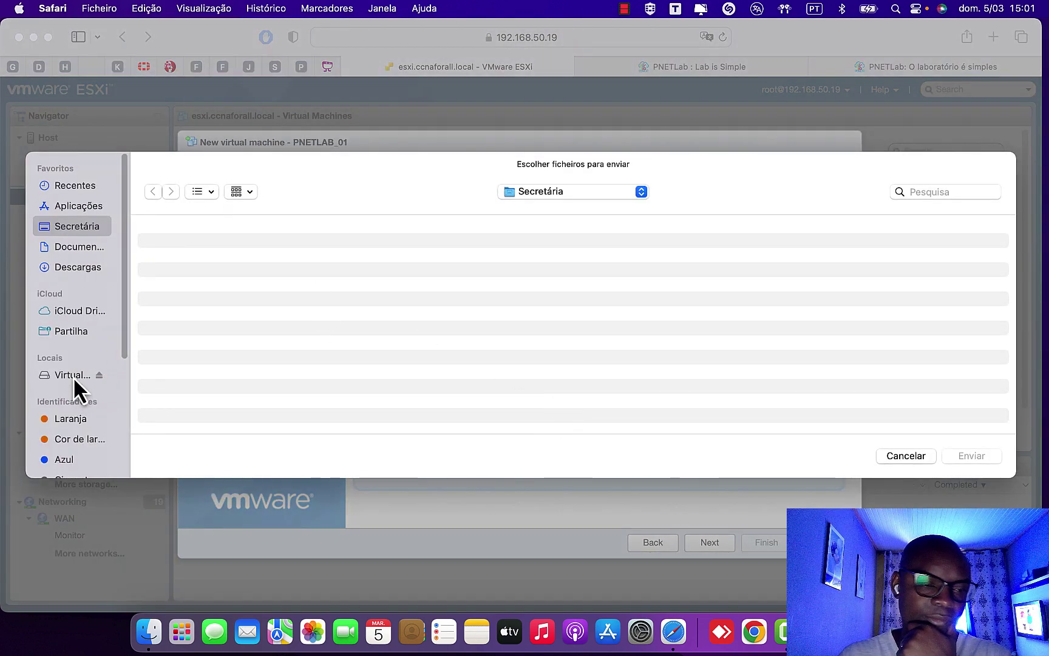
left_click(73, 375)
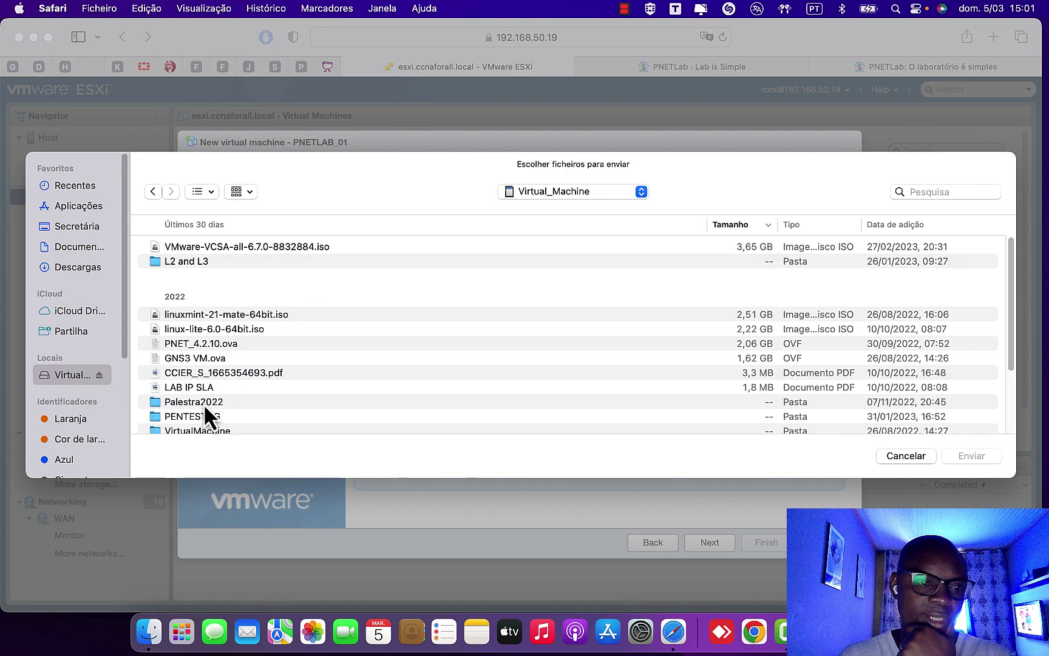
scroll(204, 406, "down", 5)
scroll(203, 413, "up", 5)
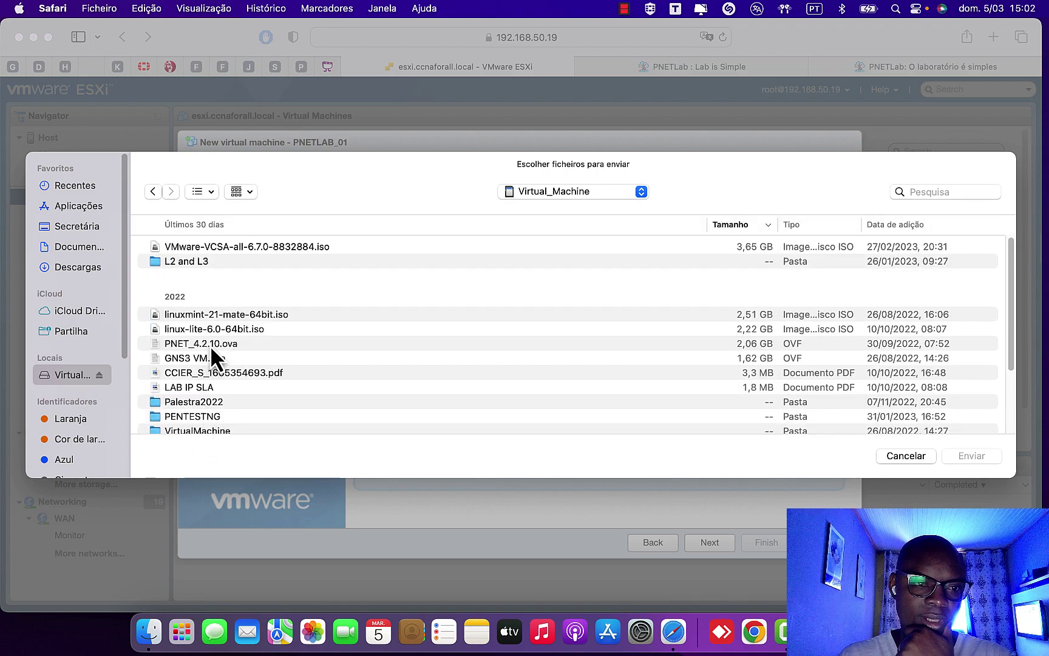
left_click(214, 344)
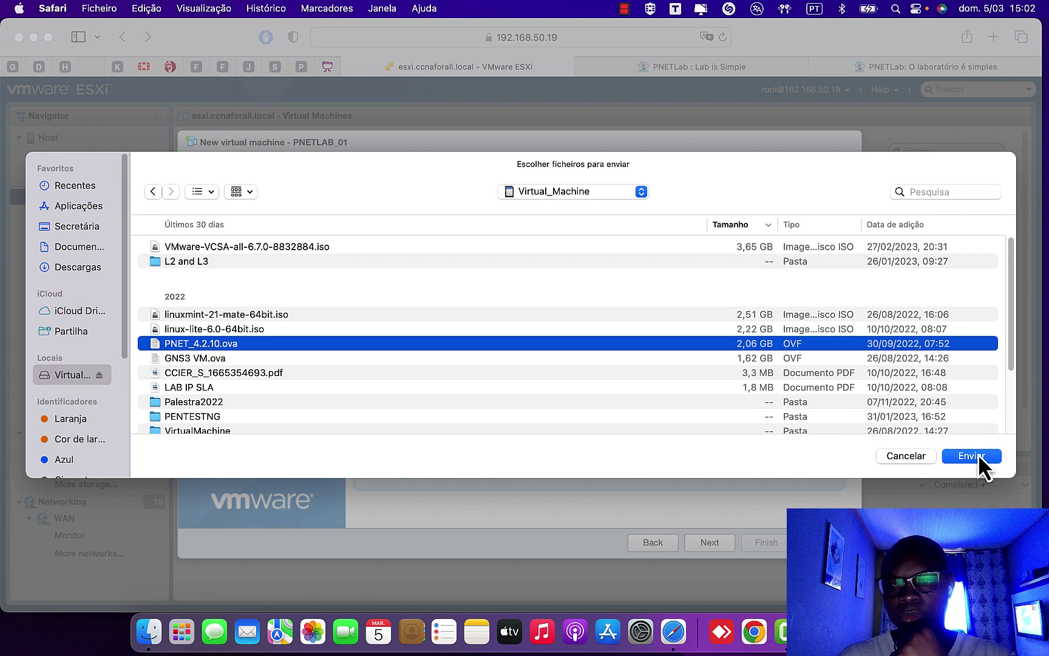
left_click(978, 455)
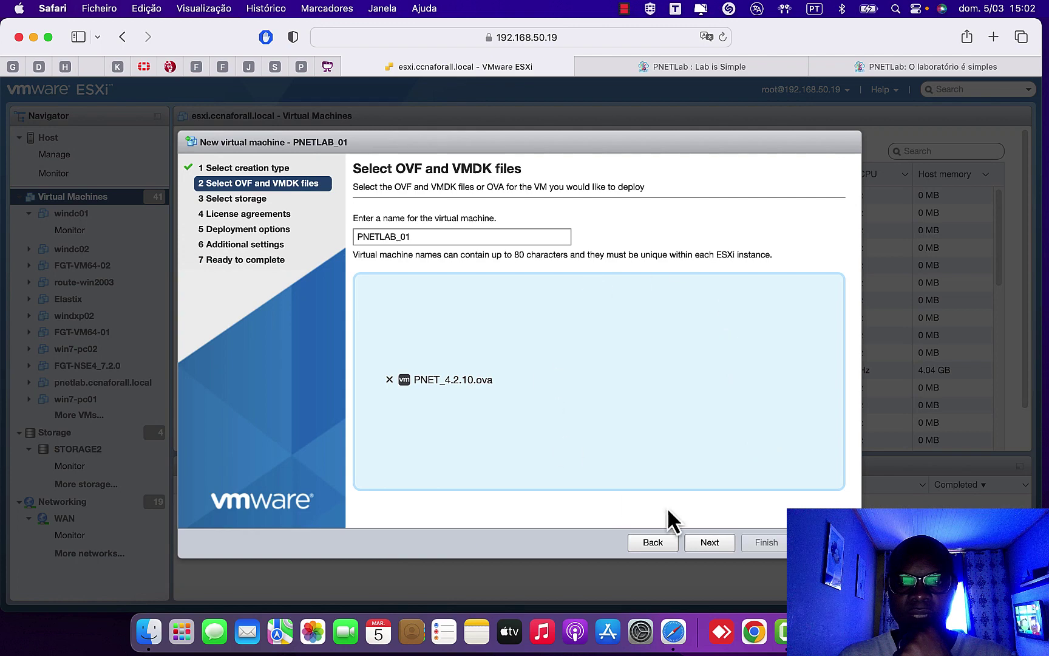
left_click(719, 545)
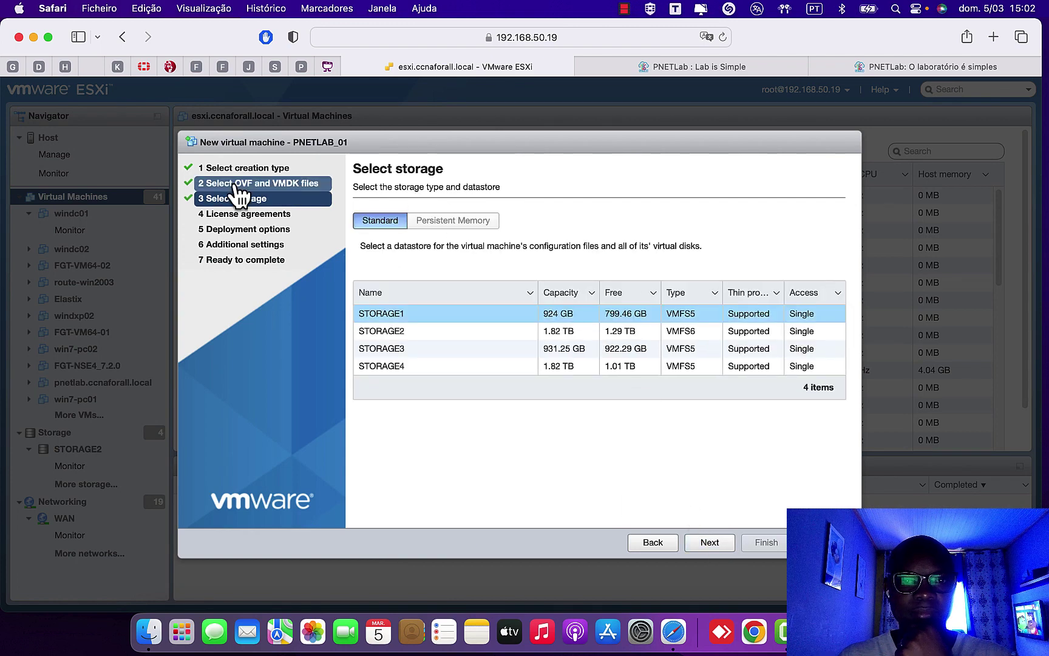
- Choose the STORAGE4 datastore for PNETLAB_01 and continue
left_click(583, 366)
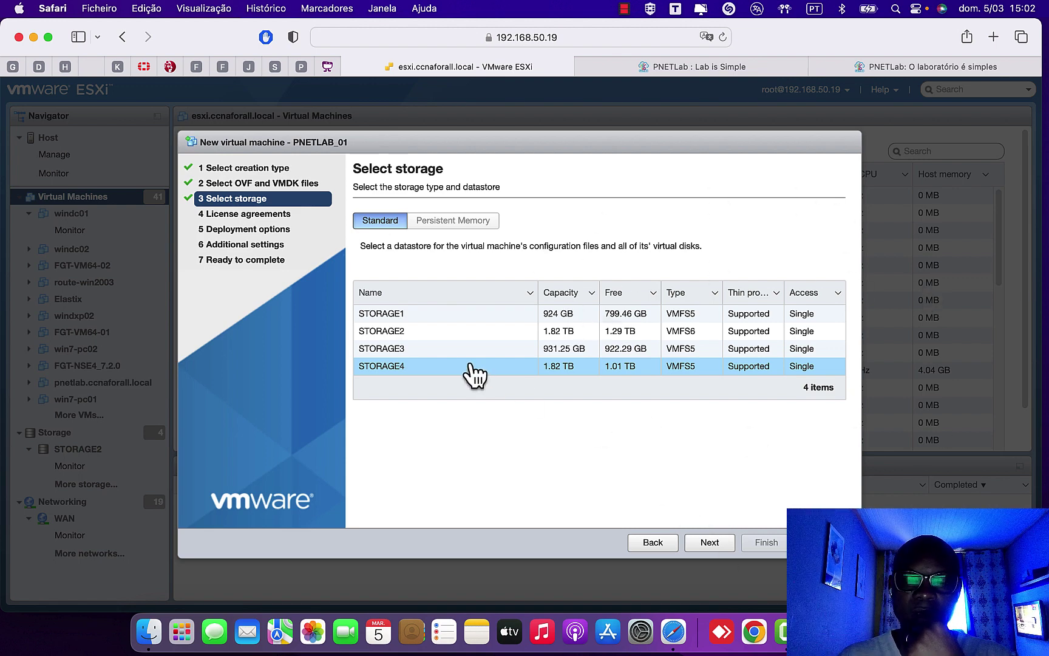
left_click(710, 545)
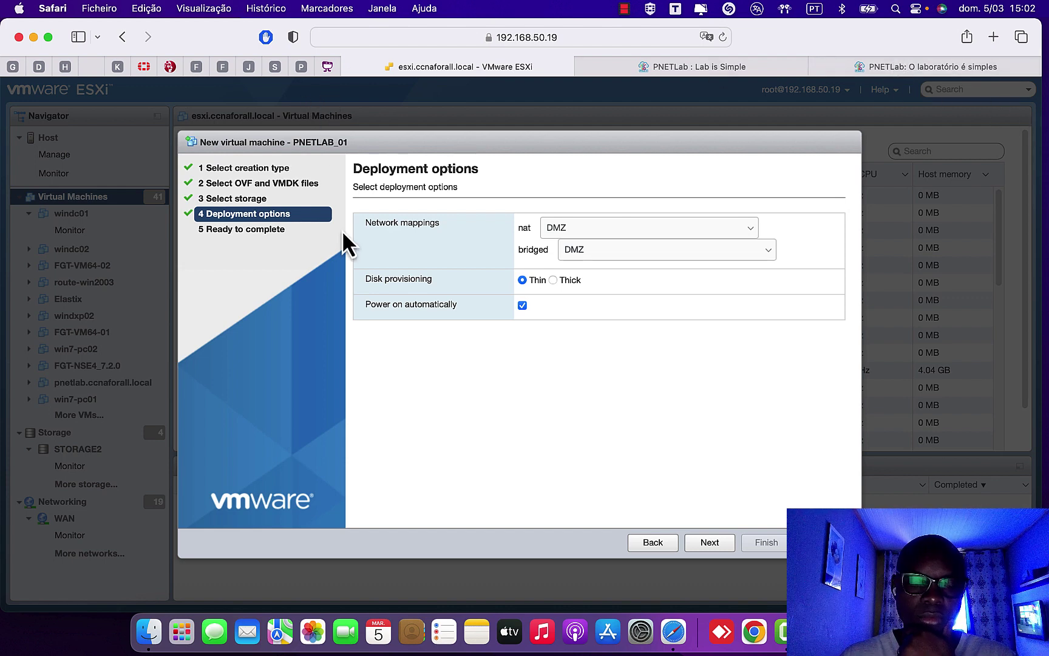
- Map the nat network to Servidores-HOst and bridged to DMZ, then continue
left_click(719, 232)
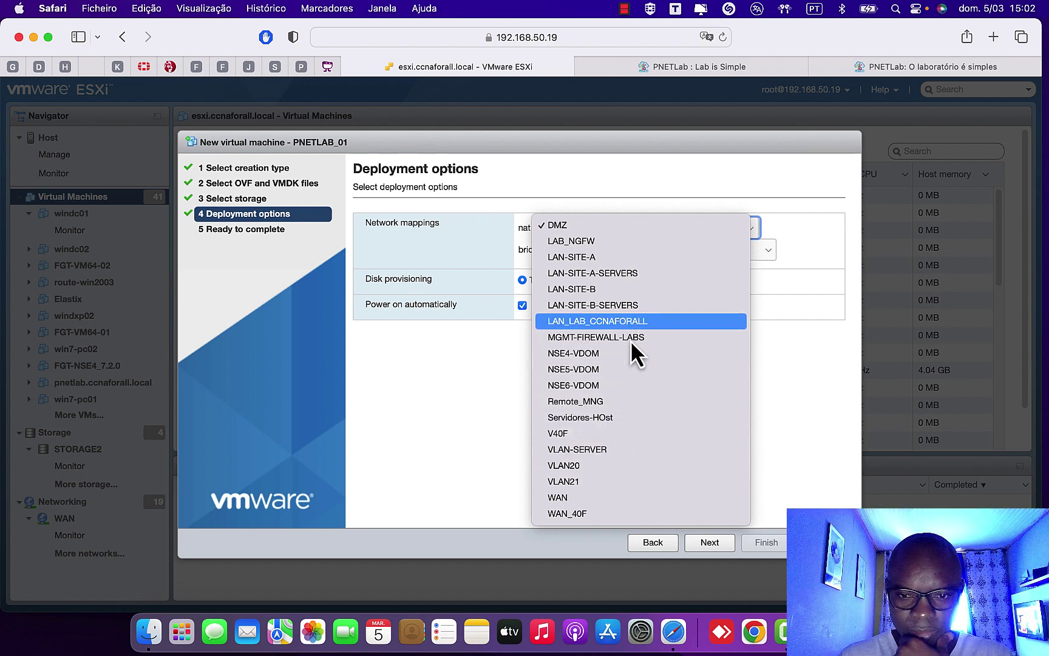
left_click(607, 423)
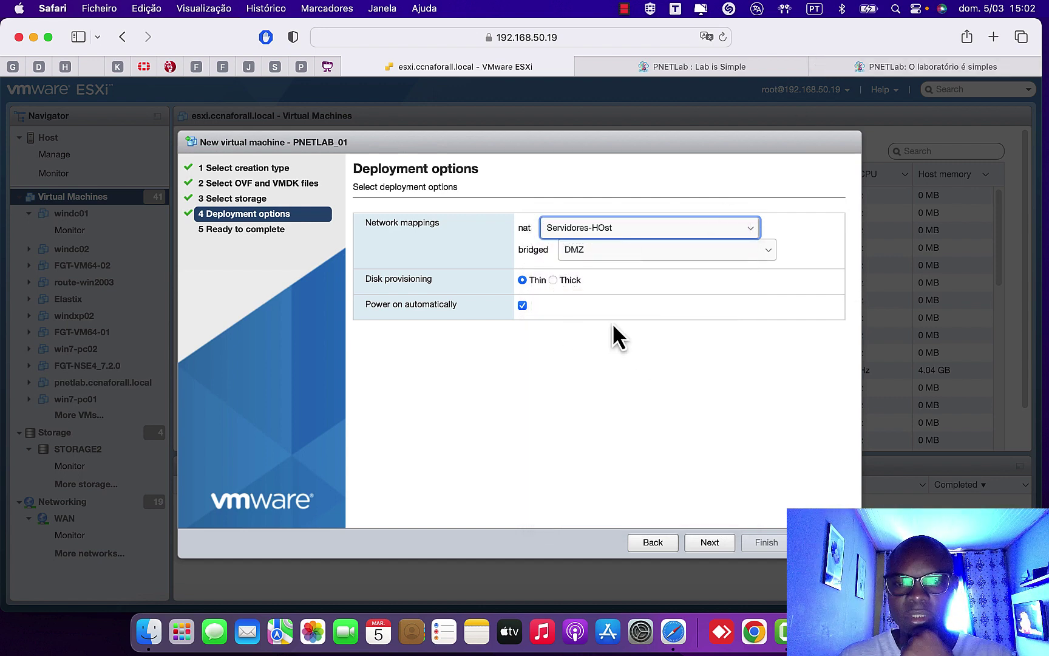
left_click(577, 249)
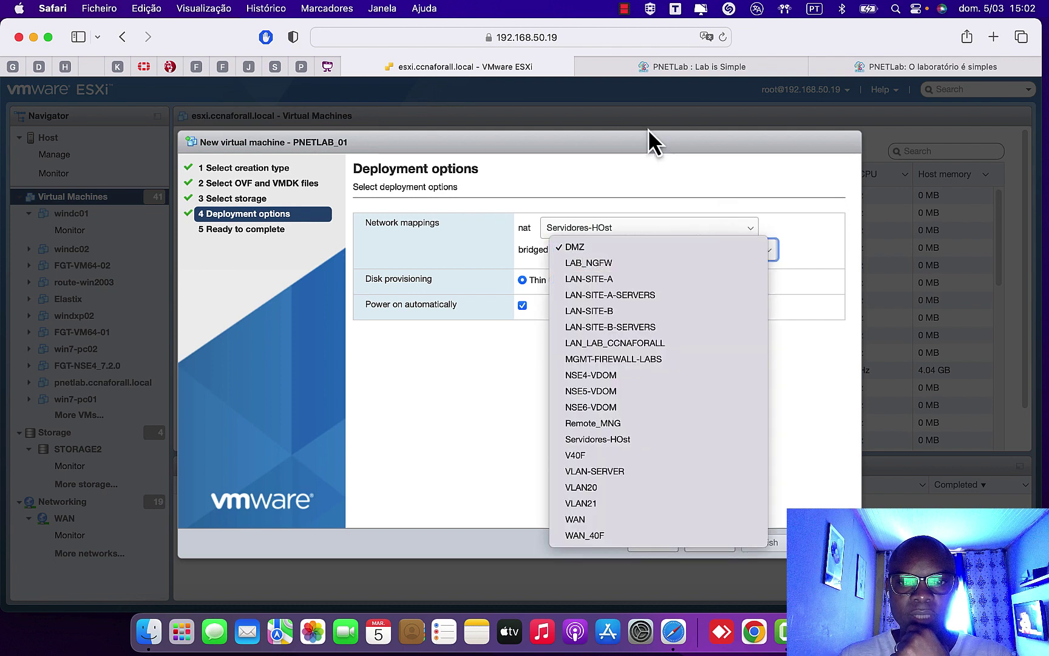
left_click(505, 442)
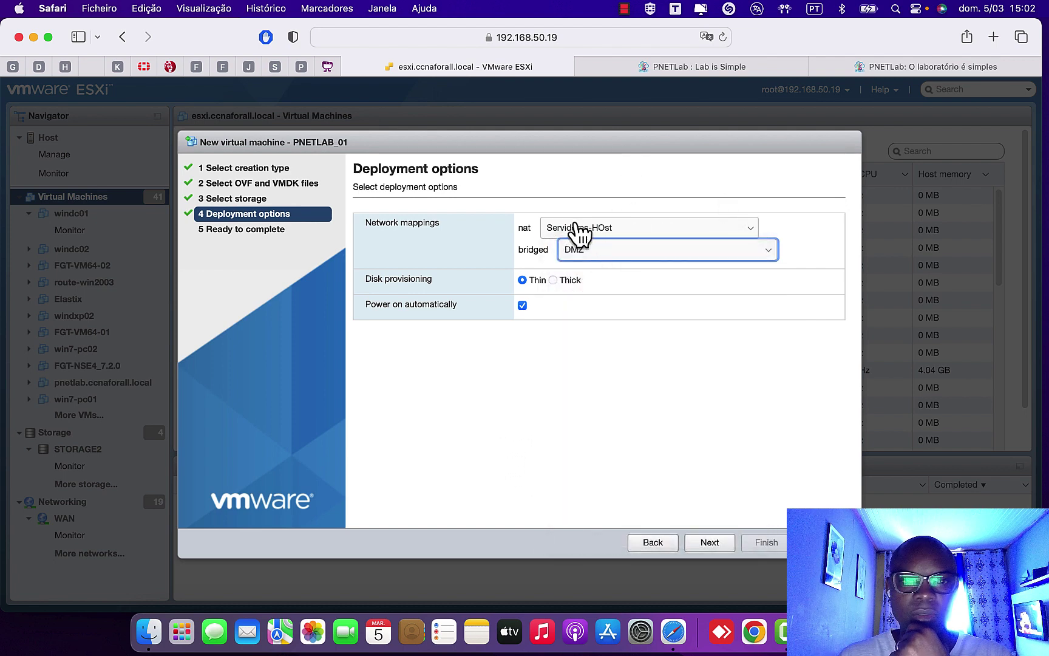
left_click(364, 223)
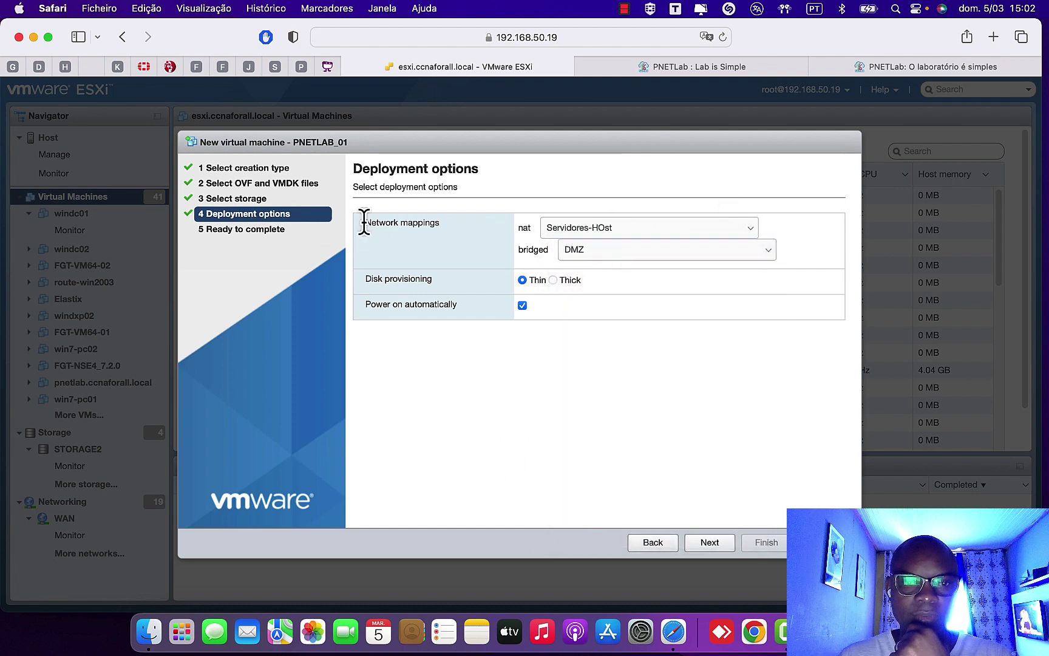
left_click(598, 228)
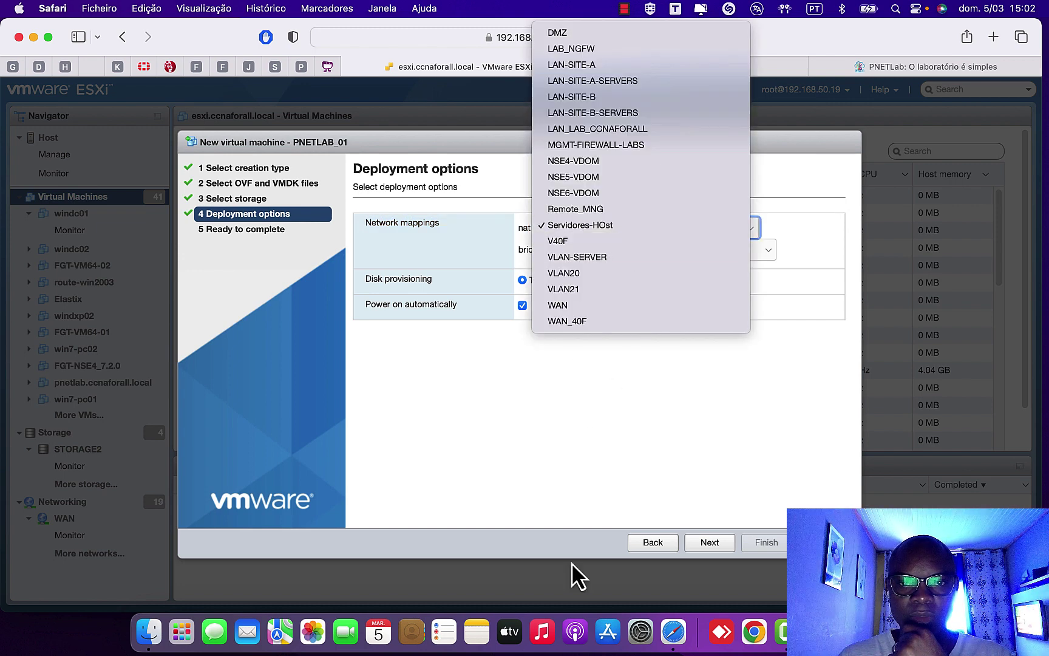
left_click(602, 456)
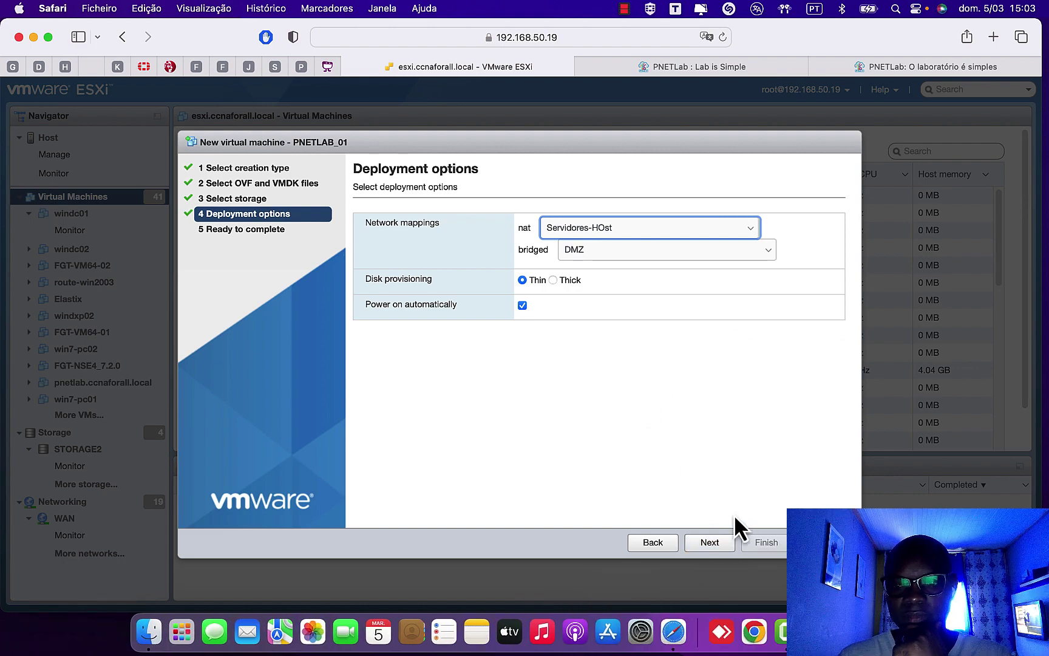
left_click(714, 544)
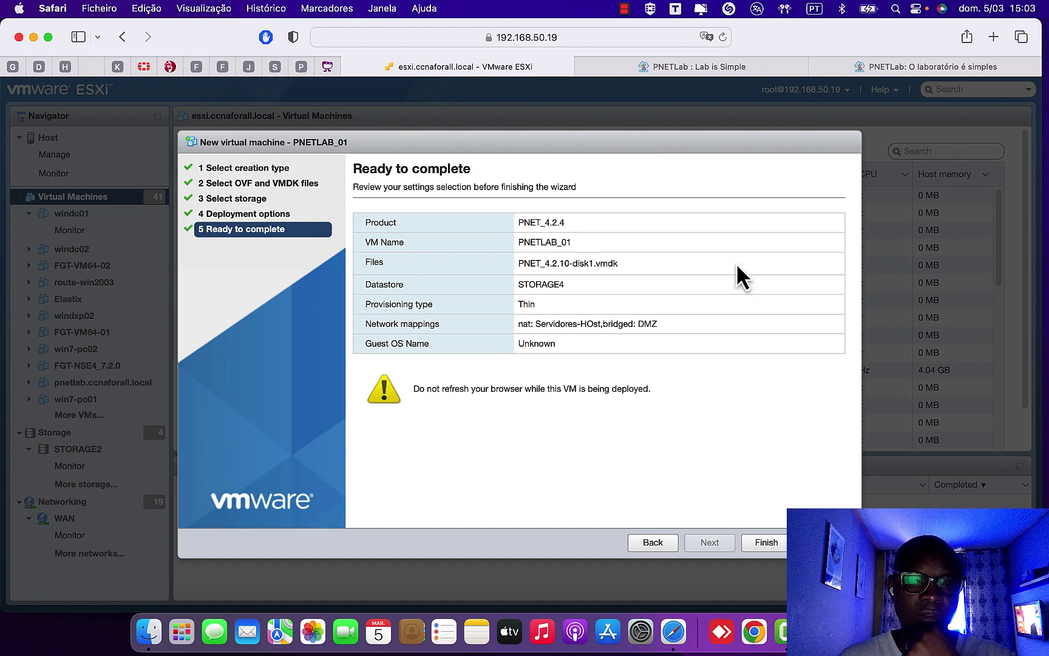
- Finish the wizard and find PNETLAB_01 in the Virtual Machines list as its upload begins
left_click(762, 545)
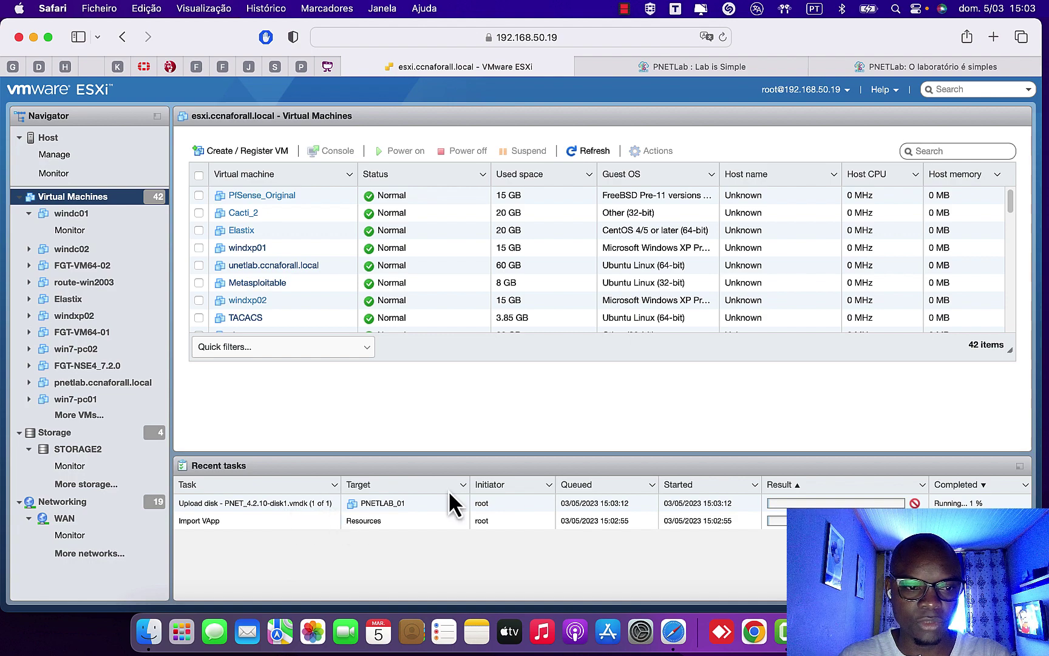
left_click_drag(1003, 345, 1040, 486)
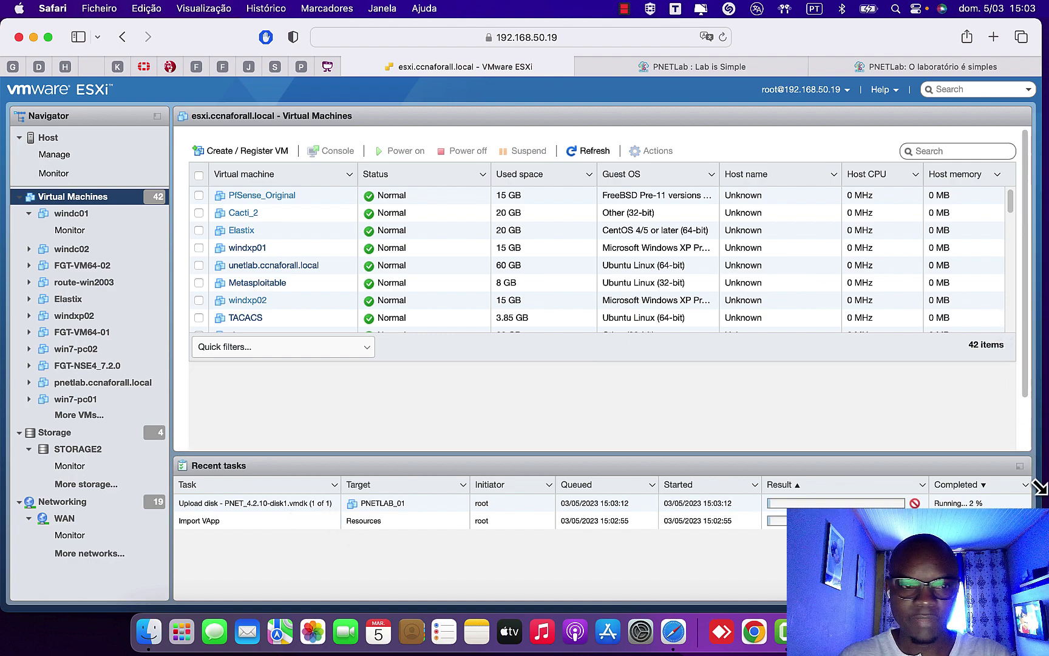
scroll(693, 376, "down", 10)
scroll(683, 367, "down", 3)
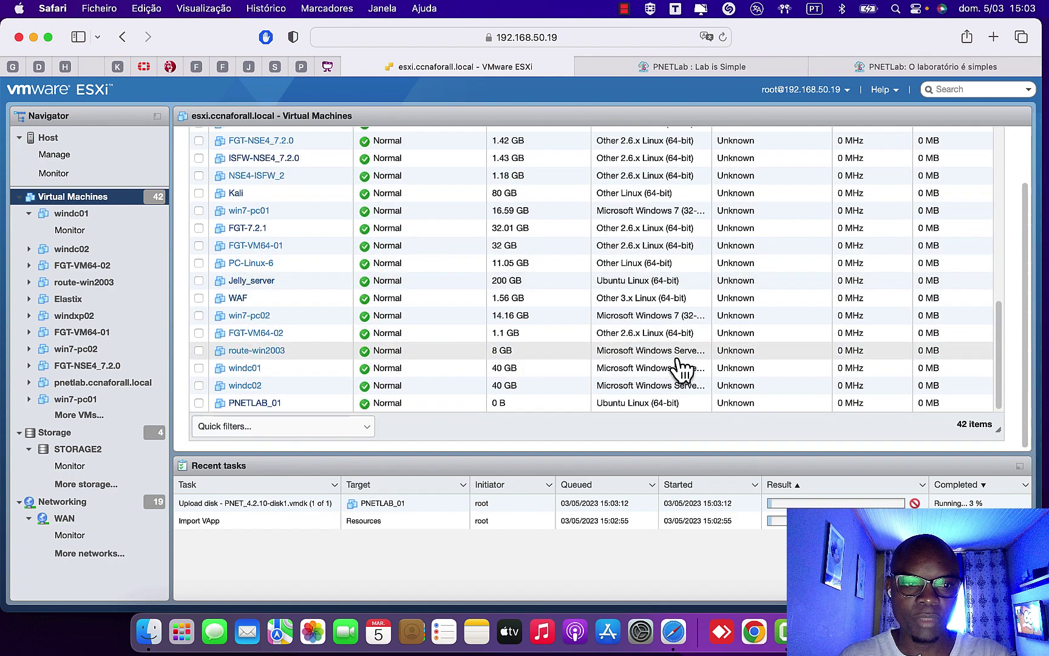
scroll(683, 367, "up", 10)
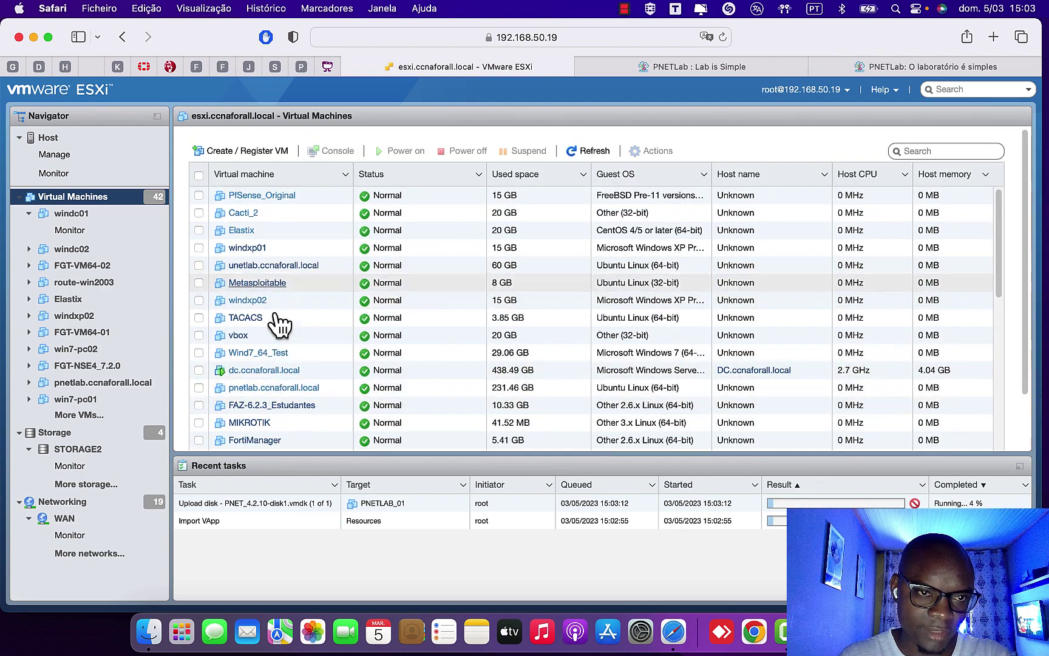
scroll(277, 340, "down", 3)
scroll(277, 352, "down", 10)
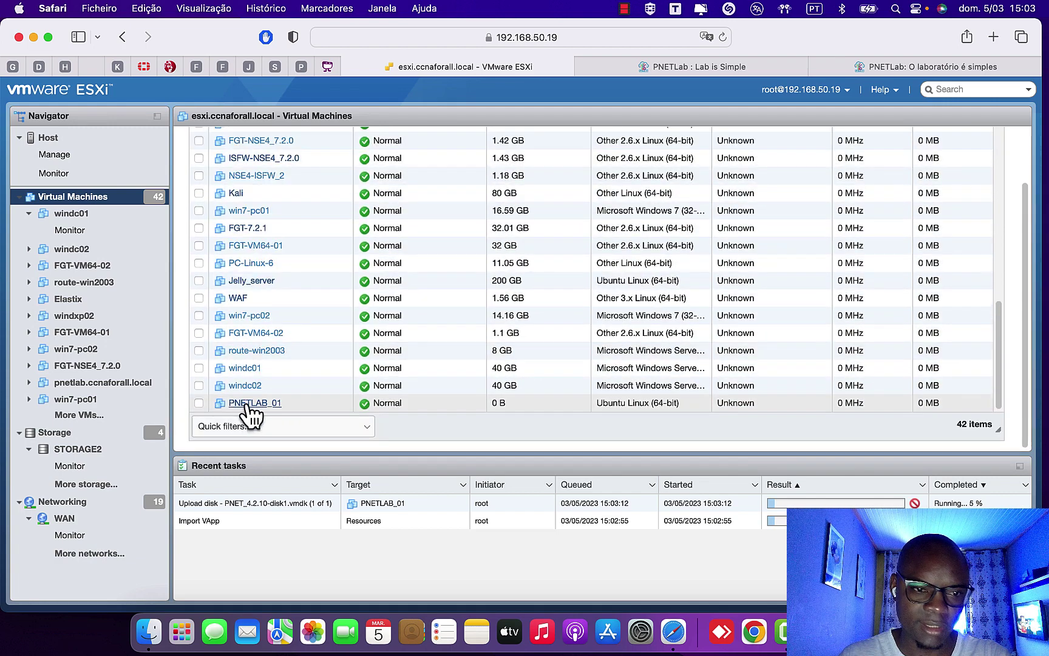
- Open PNETLAB_01's summary and check its 4 vCPUs, 8 GB memory and 100 GB disk
left_click(249, 403)
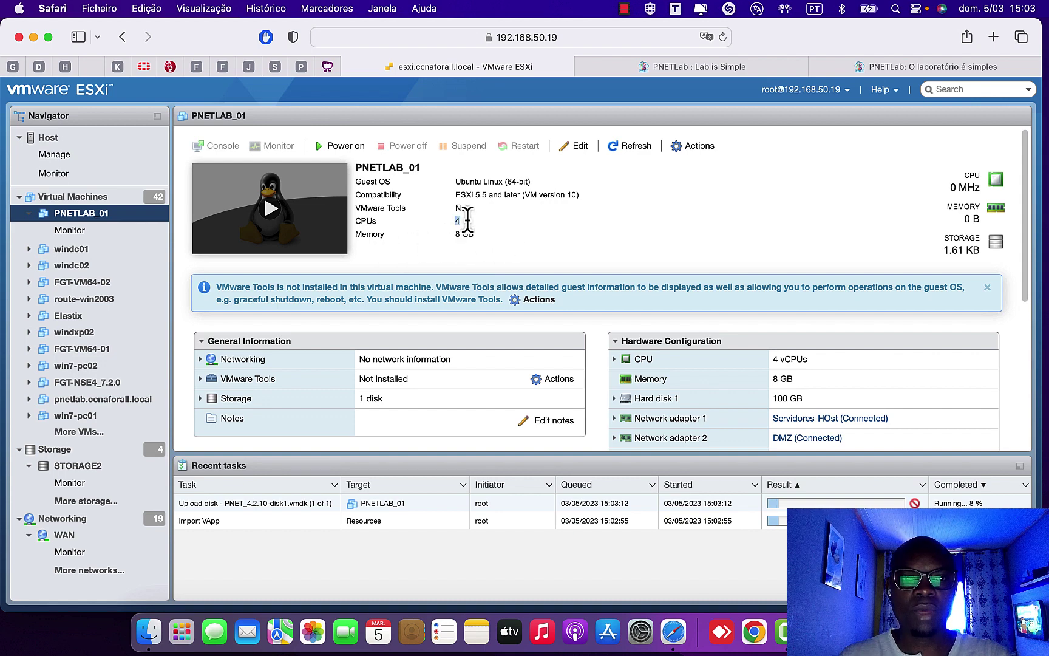
left_click_drag(353, 235, 492, 232)
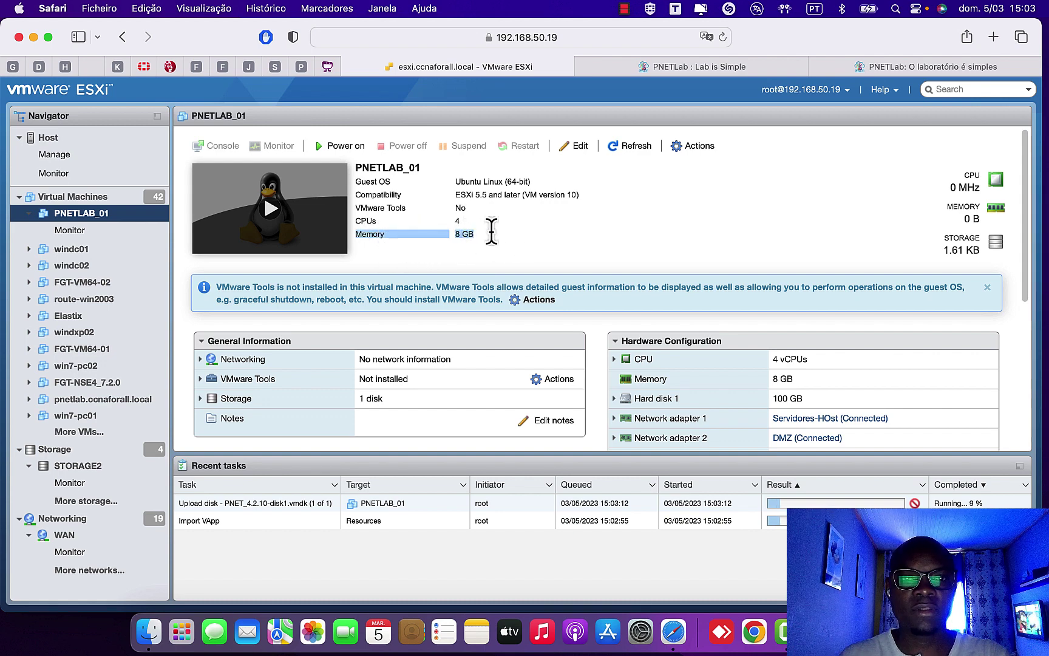
scroll(550, 295, "down", 3)
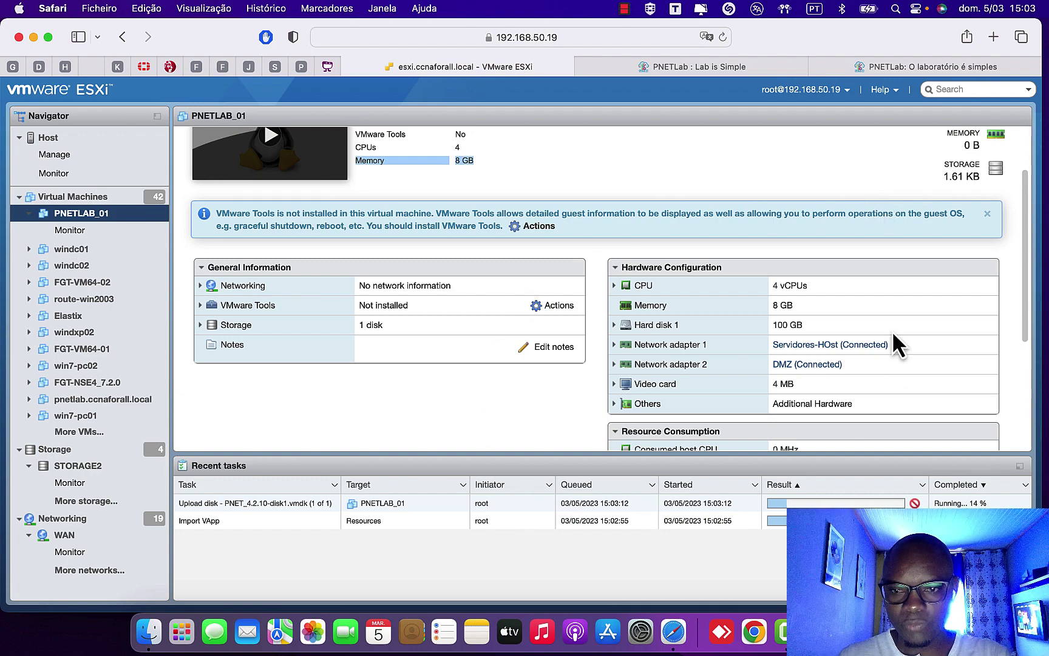
scroll(684, 383, "down", 2)
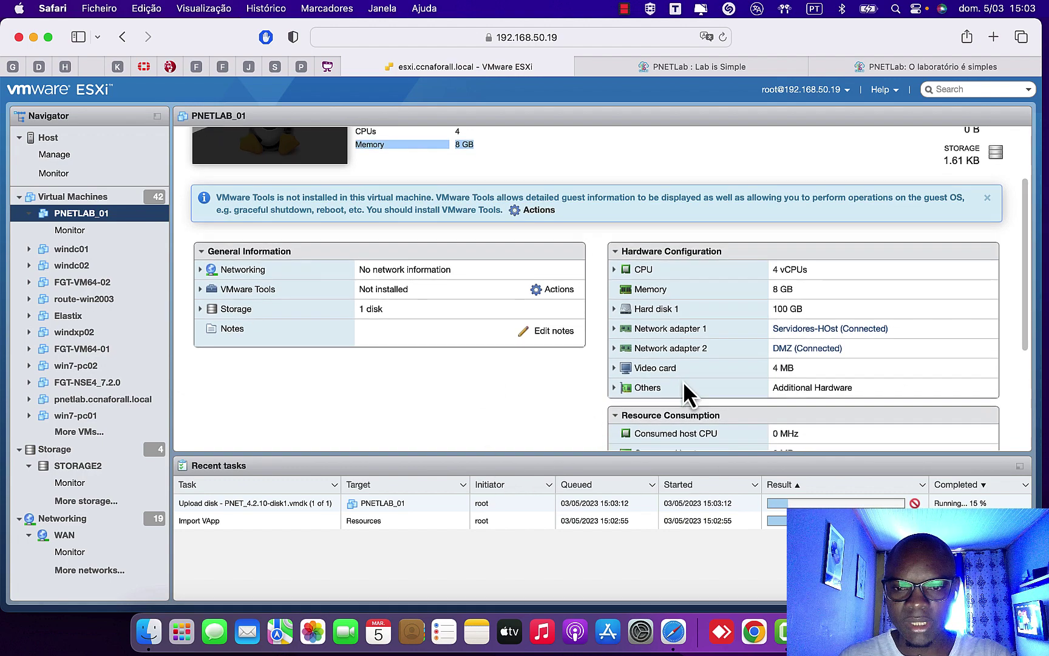
- Return to the Portuguese PNETLab guide and scroll to the Nota comparing Online and Offline modes
key("ctrl+Tab")
key("ctrl+Tab")
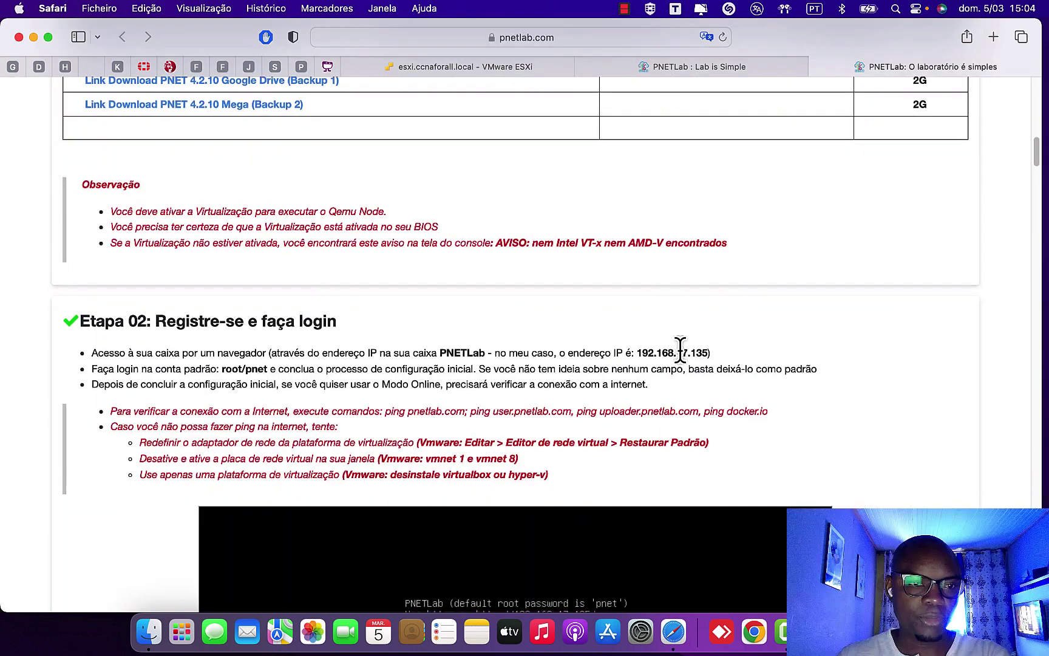
scroll(682, 354, "down", 5)
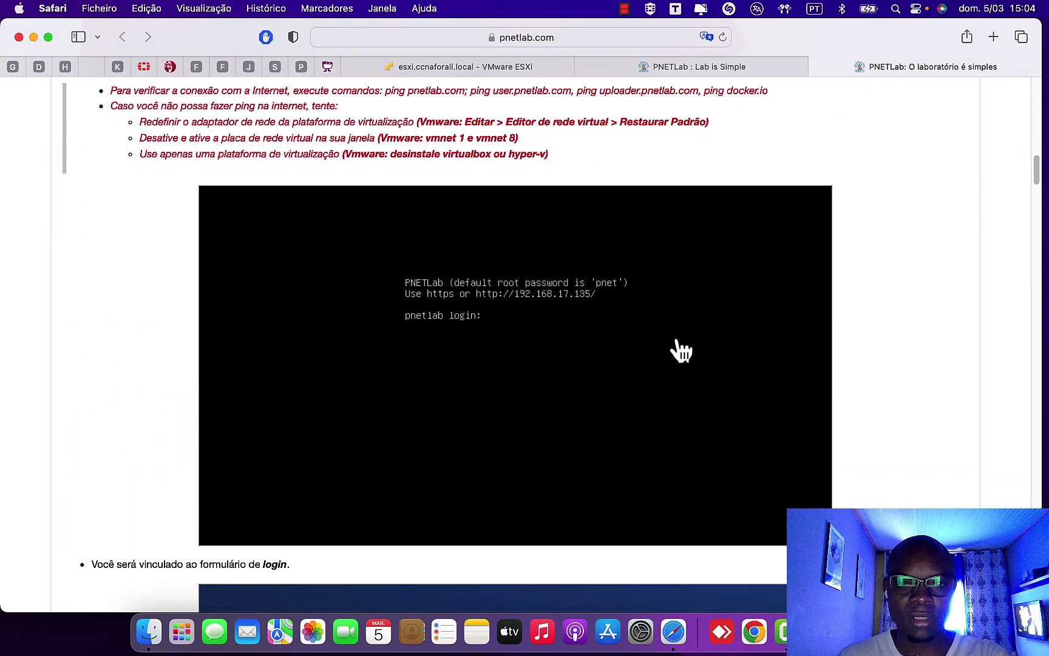
scroll(681, 349, "down", 3)
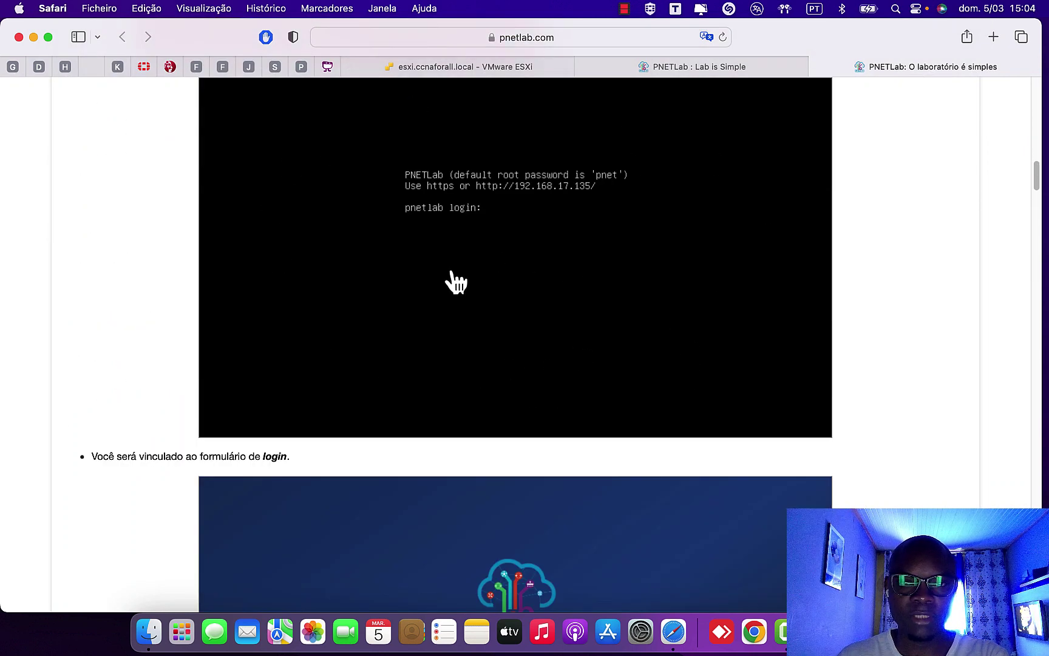
scroll(480, 306, "up", 3)
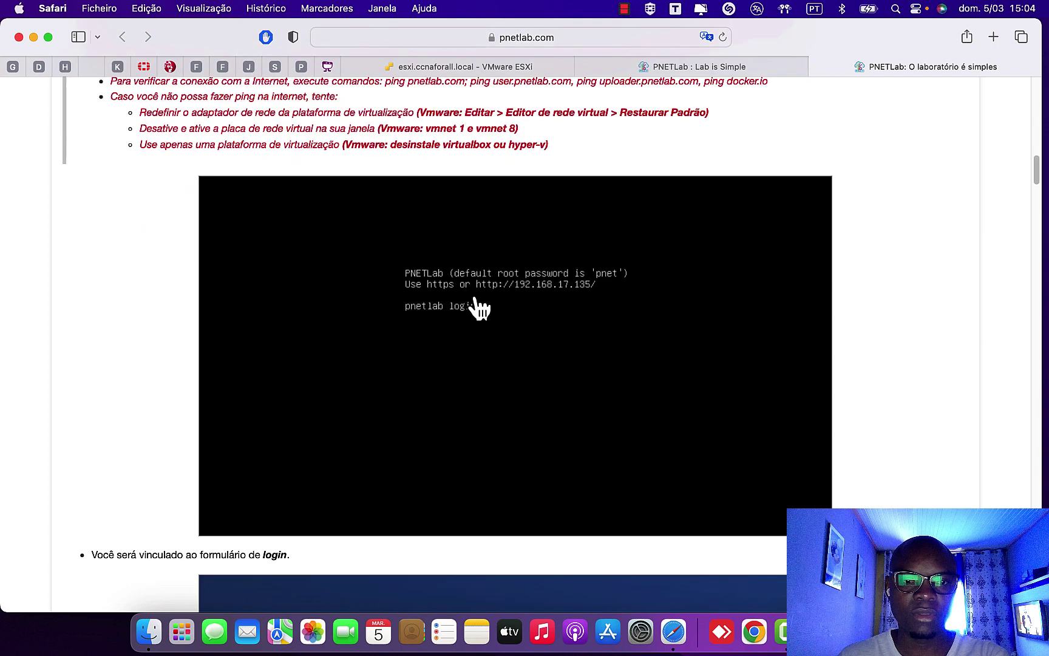
scroll(480, 306, "down", 4)
scroll(479, 307, "up", 1)
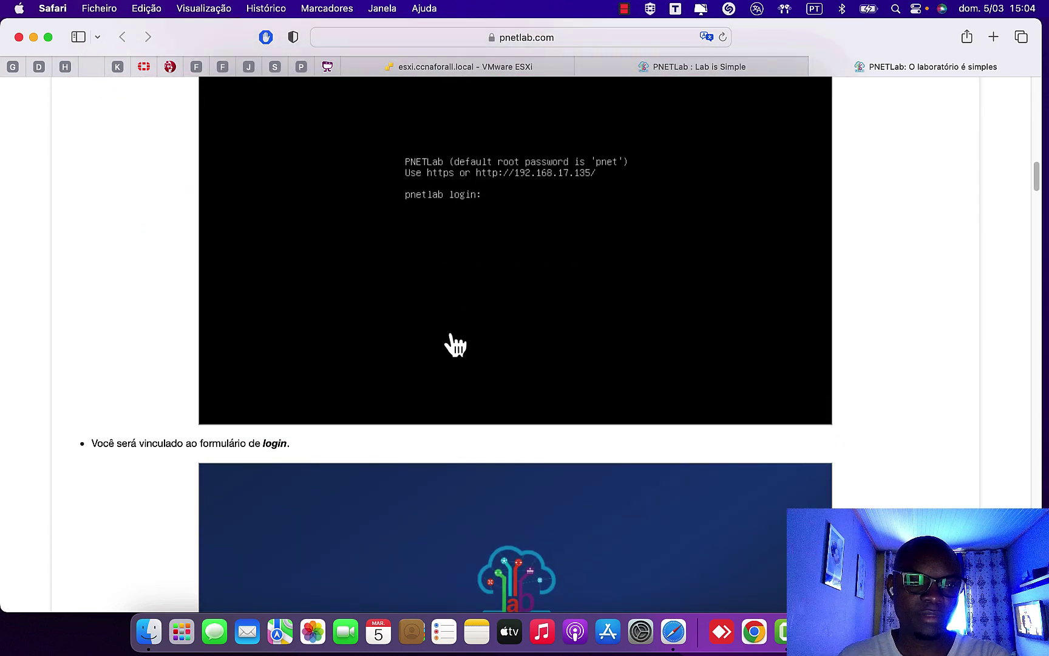
scroll(364, 469, "down", 7)
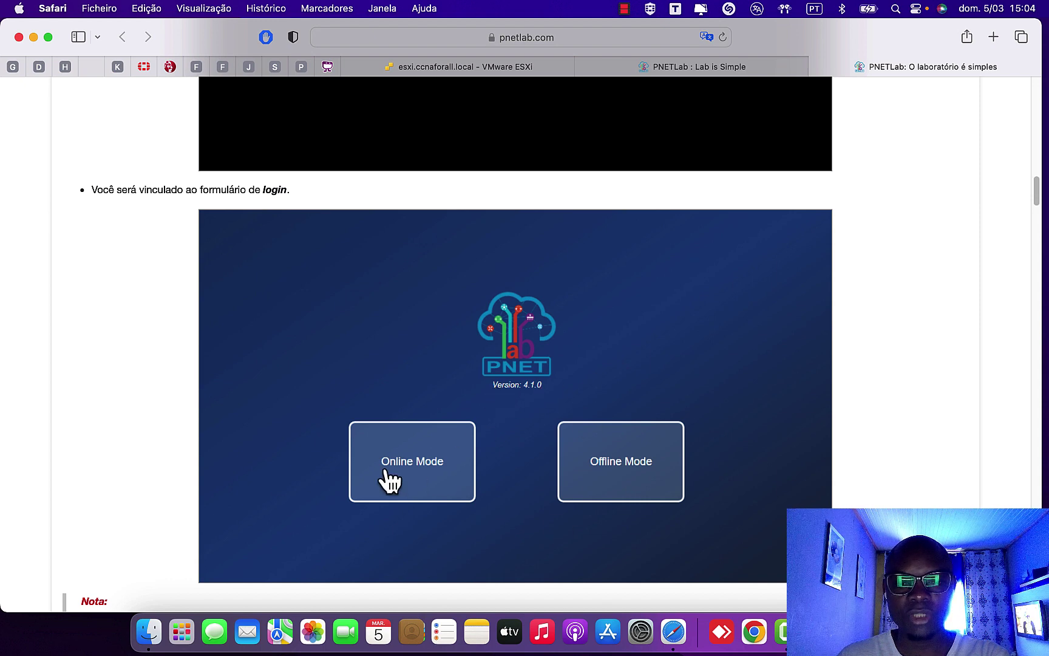
scroll(685, 455, "down", 6)
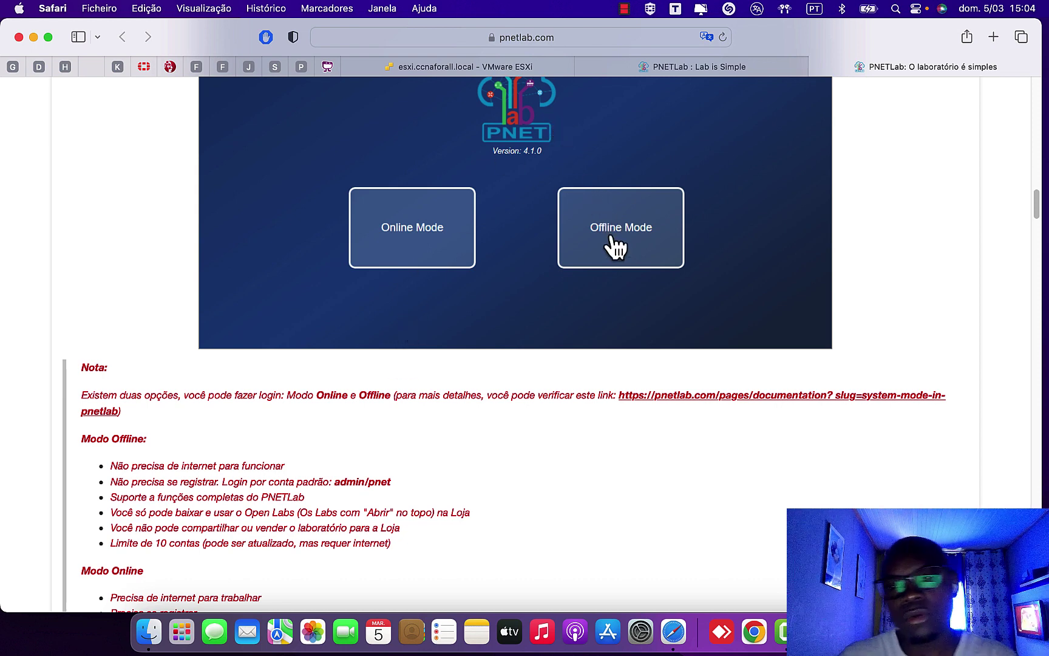
scroll(533, 334, "down", 2)
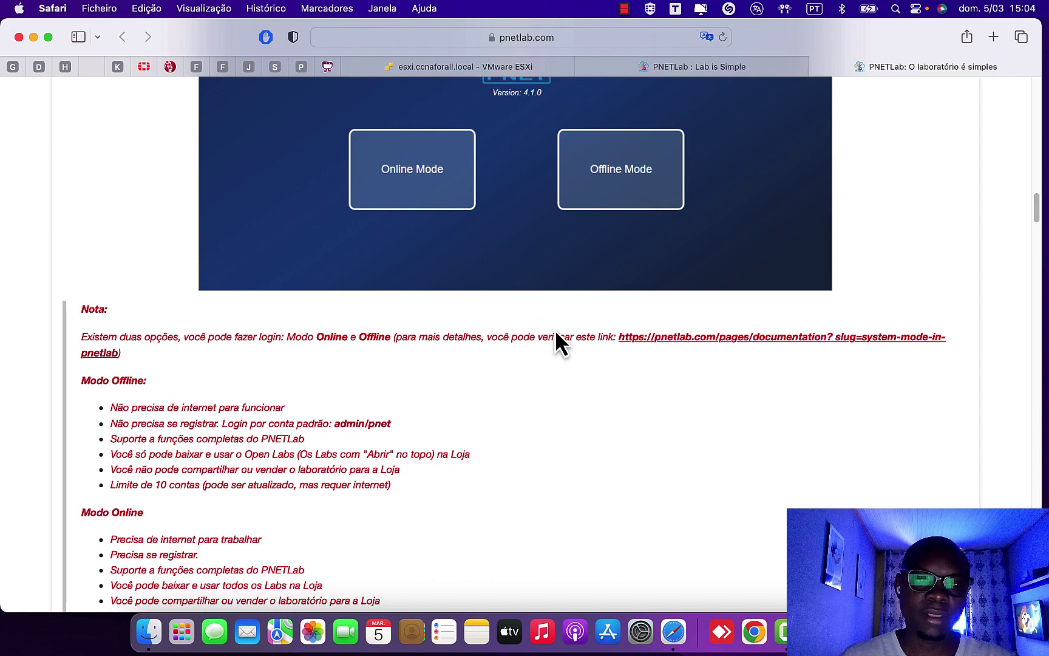
scroll(226, 392, "down", 10)
scroll(227, 394, "up", 3)
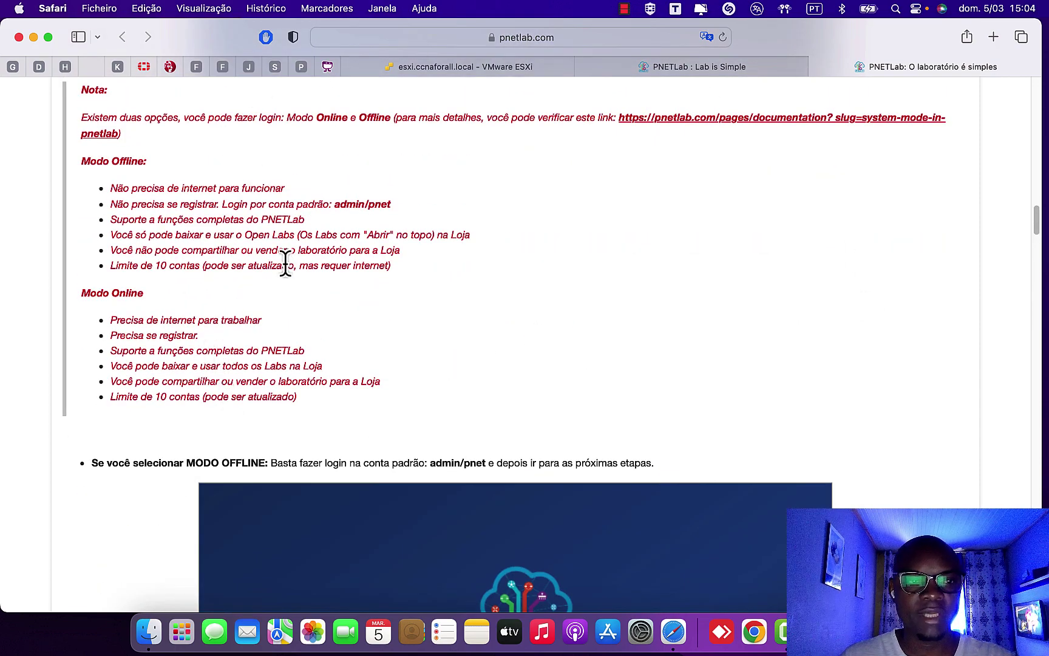
- Highlight the Modo Offline bullets: no internet, default admin login, full functions, Open Labs only, 10-account limit
triple_click(82, 161)
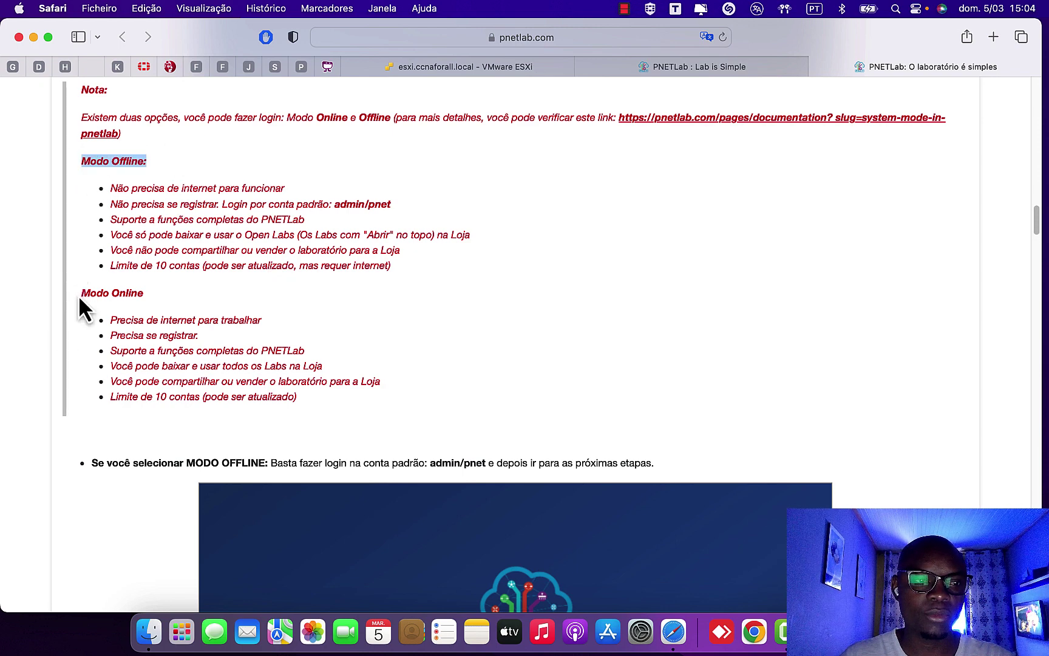
left_click_drag(79, 295, 177, 293)
left_click_drag(82, 161, 126, 161)
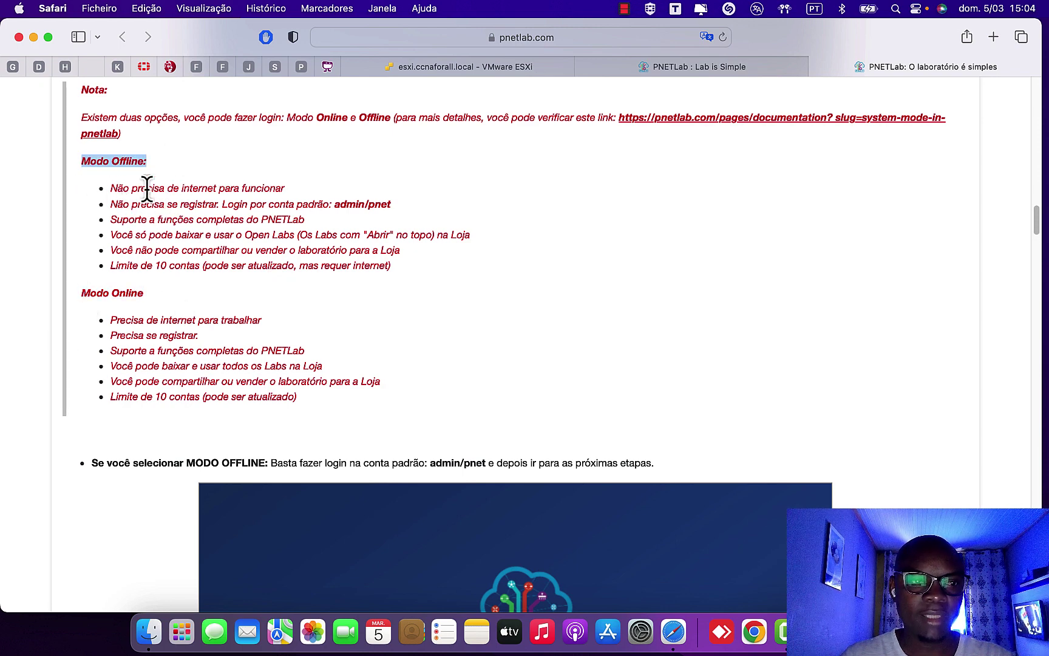
triple_click(350, 194)
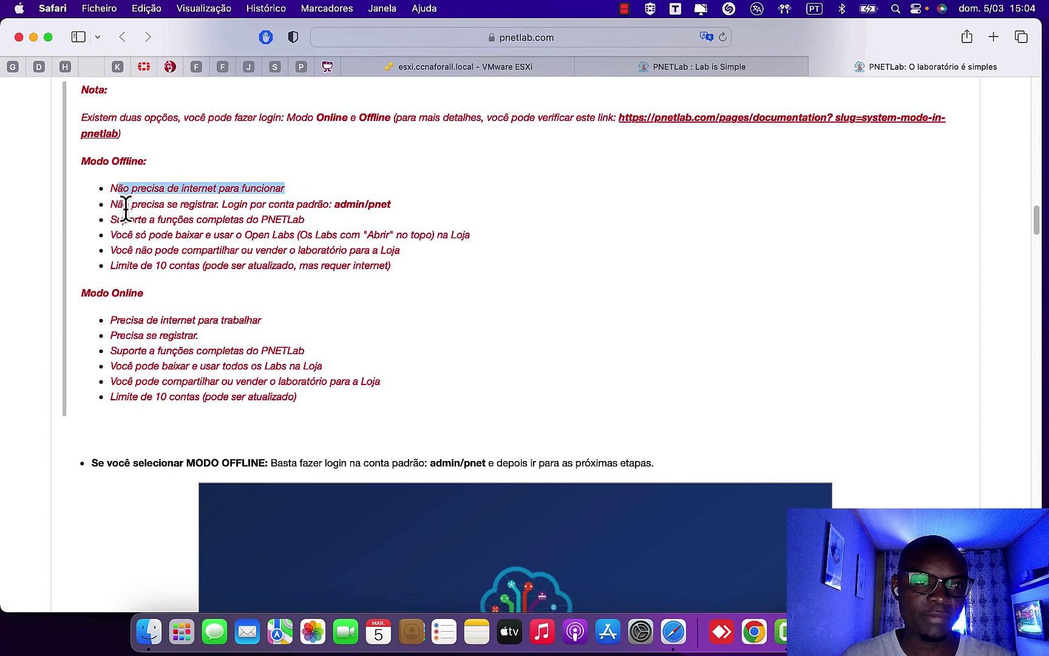
left_click_drag(108, 206, 418, 204)
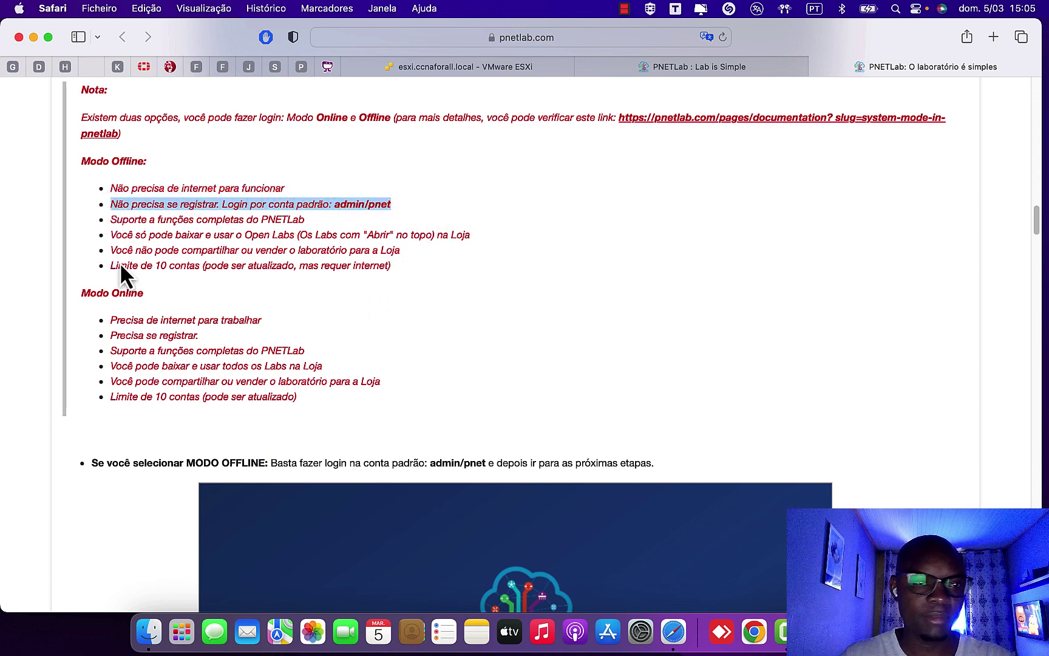
left_click_drag(111, 220, 326, 209)
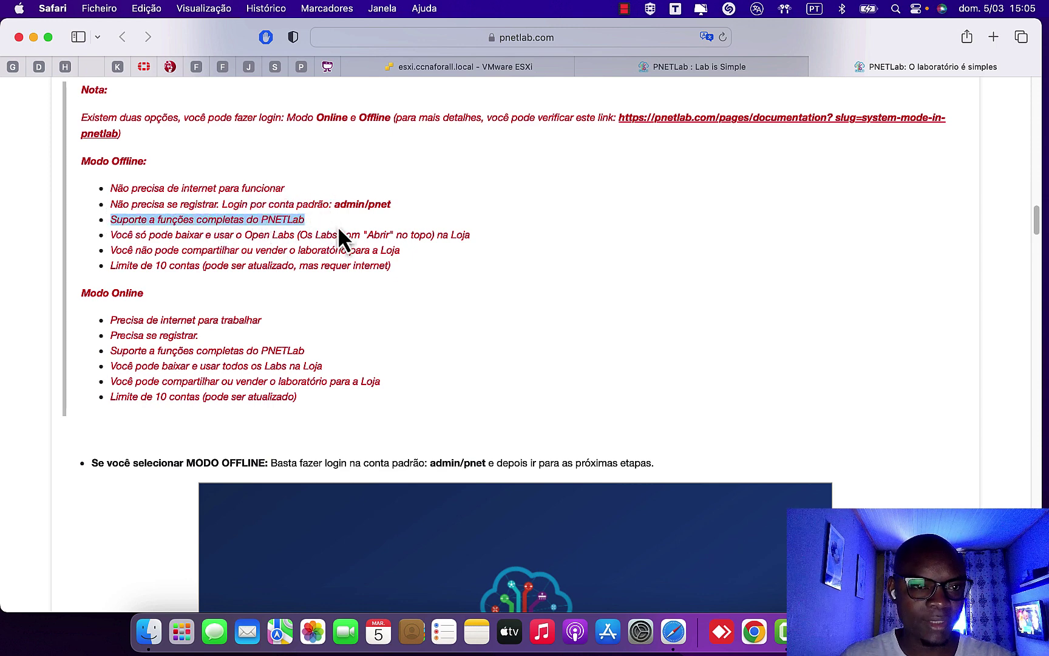
left_click_drag(110, 235, 522, 235)
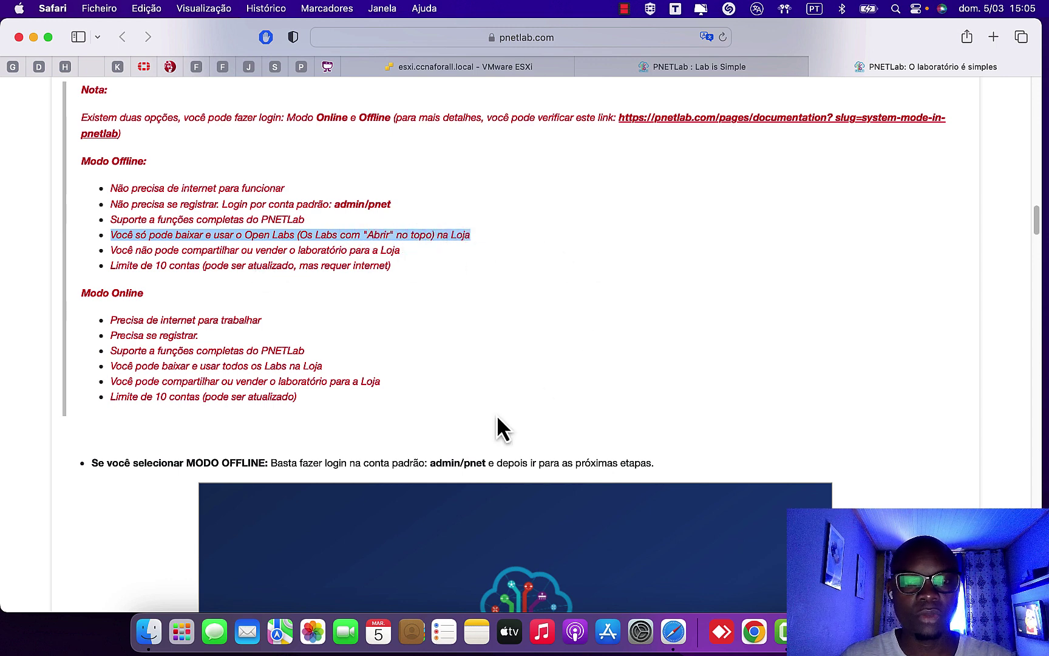
scroll(496, 419, "down", 3)
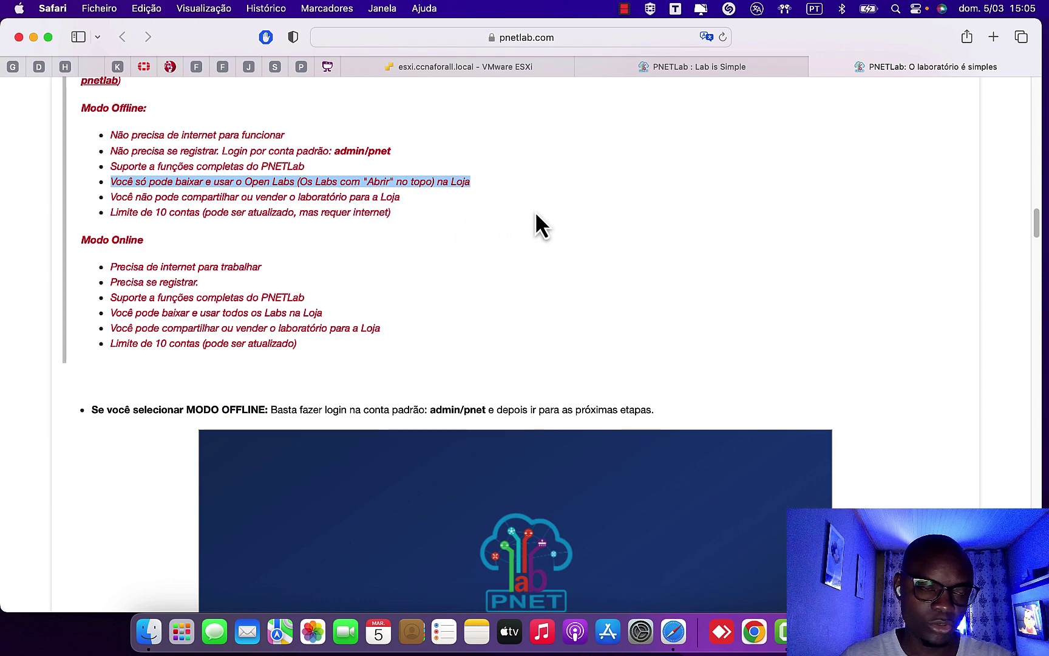
left_click_drag(110, 212, 425, 211)
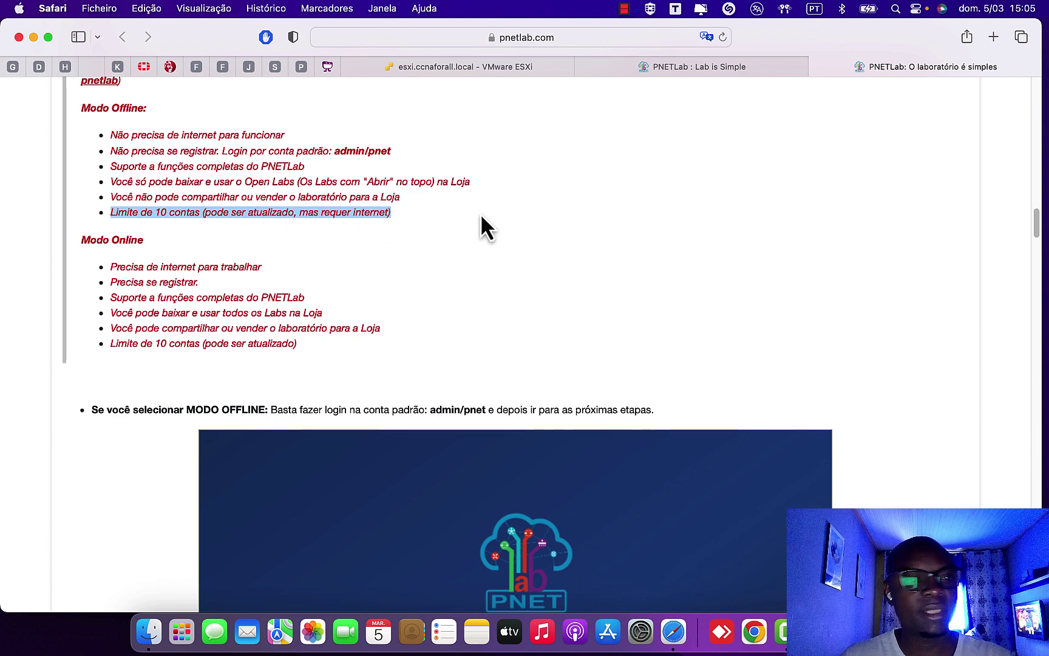
- Highlight the Modo Online bullets on registration, all Labs, sharing/selling, upgradable limit, then return to ESXi
left_click_drag(73, 244, 209, 242)
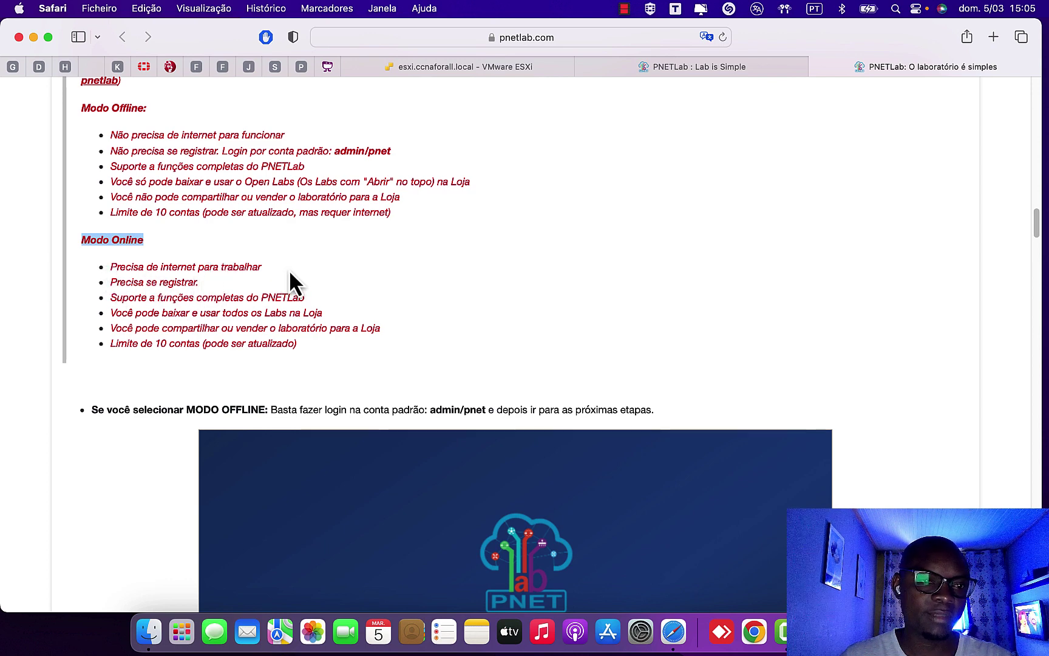
left_click(110, 300)
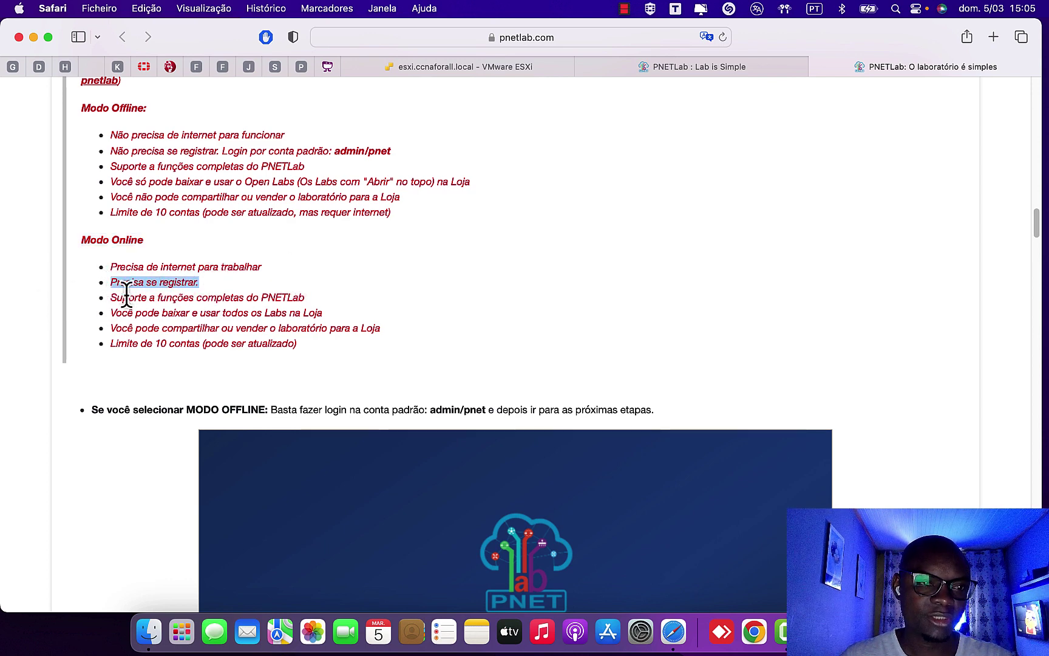
left_click_drag(133, 297, 226, 297)
left_click(145, 298)
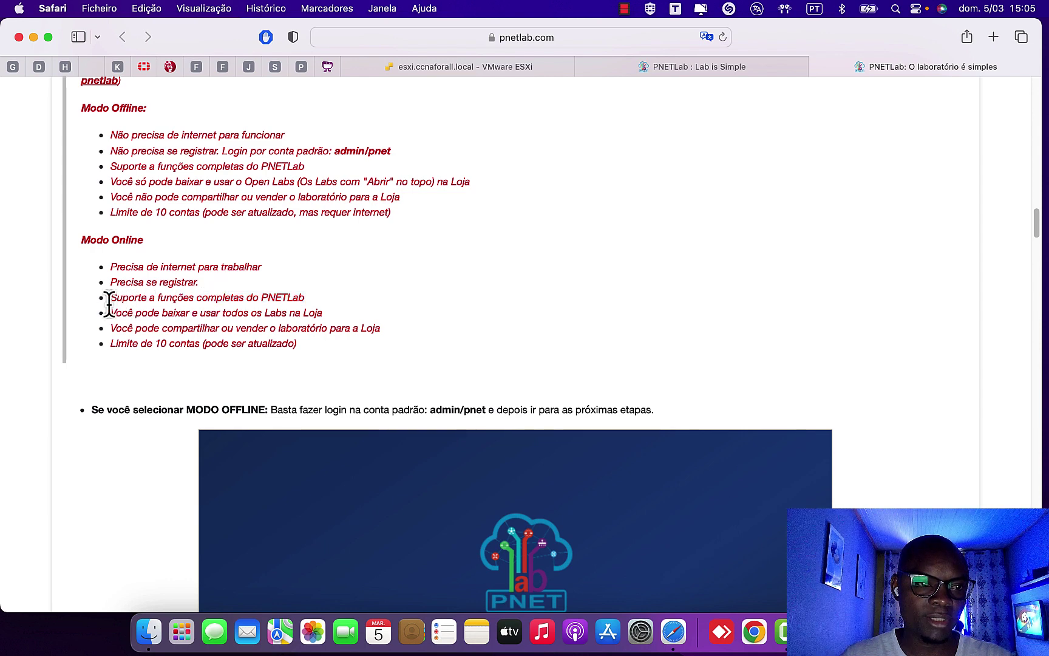
left_click_drag(107, 312, 334, 310)
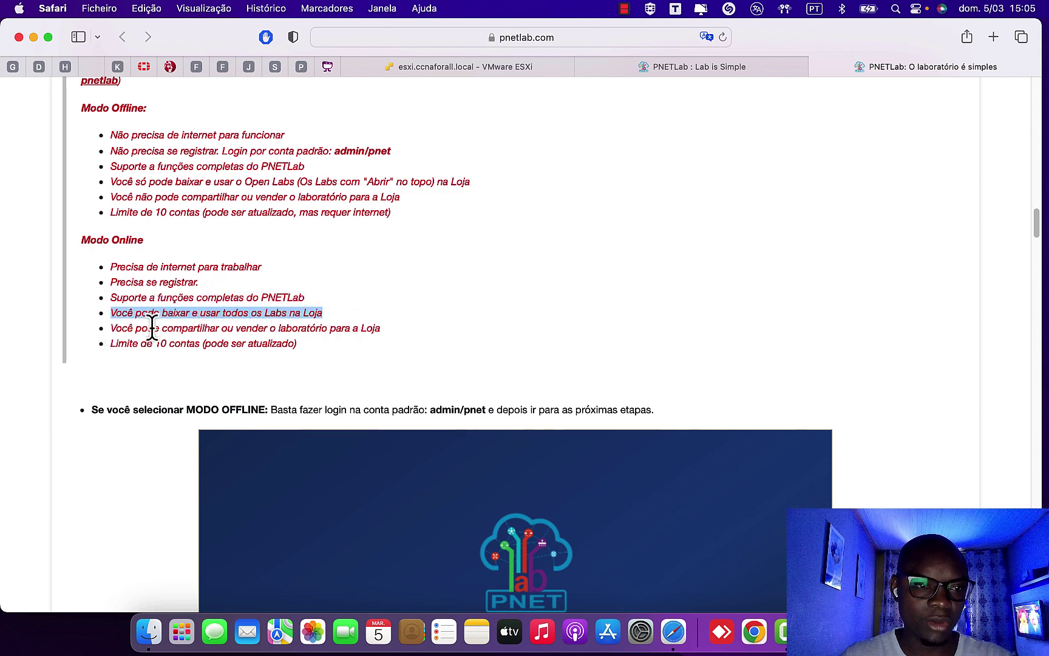
left_click_drag(111, 328, 442, 337)
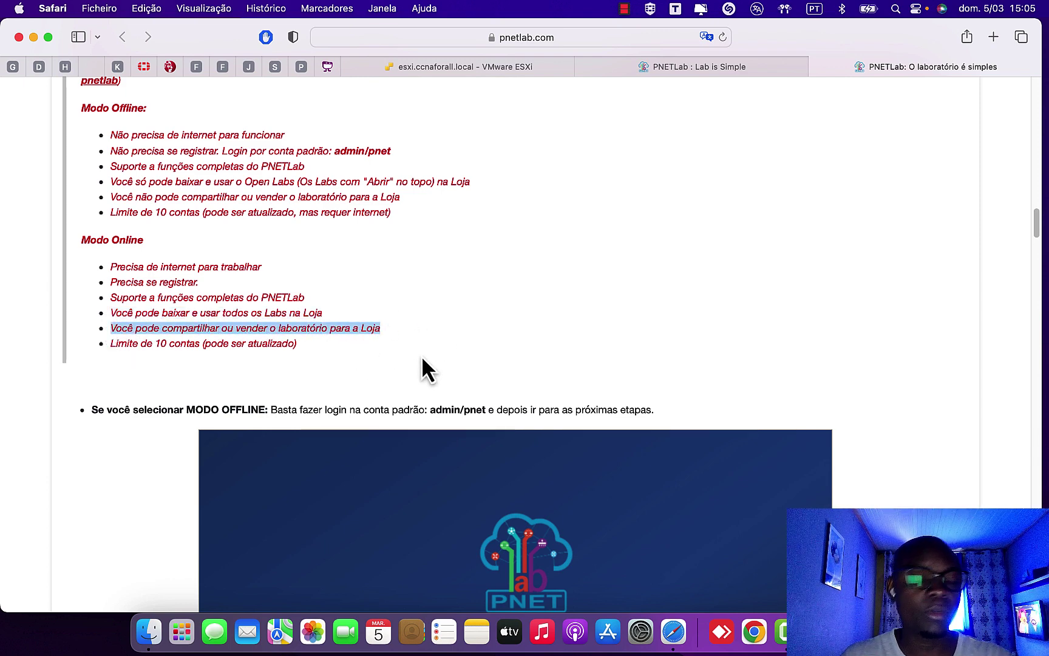
left_click_drag(115, 344, 361, 349)
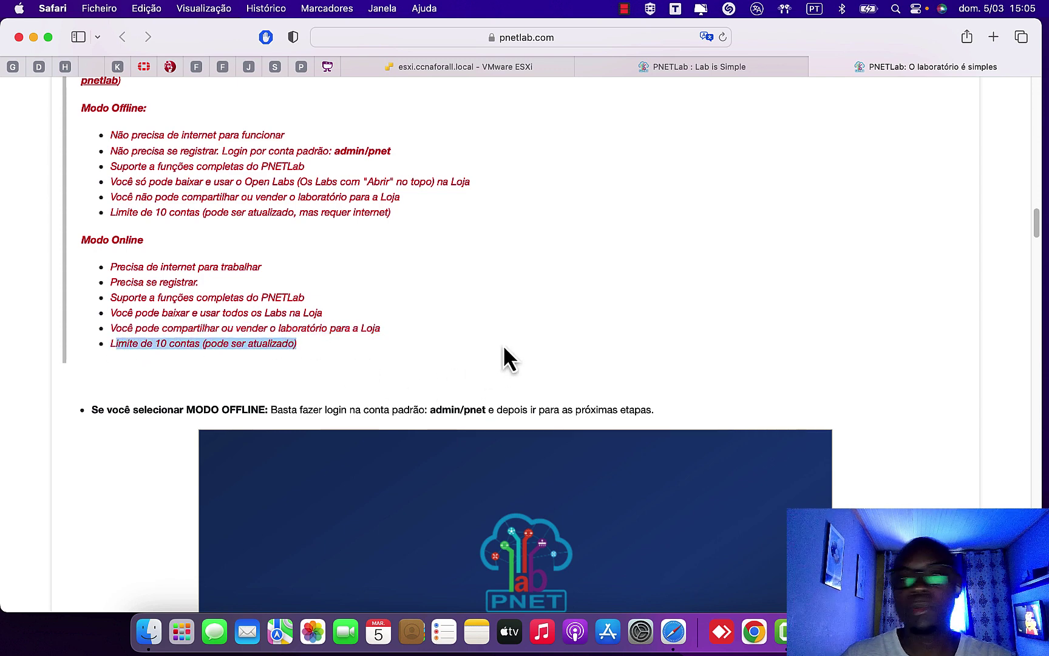
left_click(429, 70)
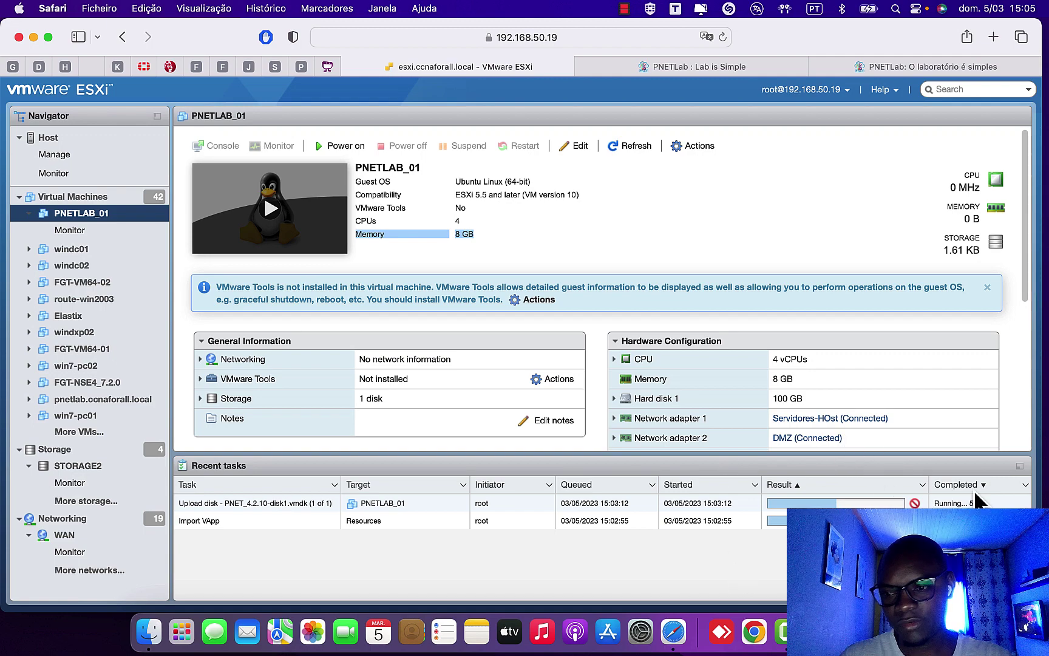
- Review the Passo 01 virtualization instructions in the PNETLab setup guide
scroll(598, 340, "down", 10)
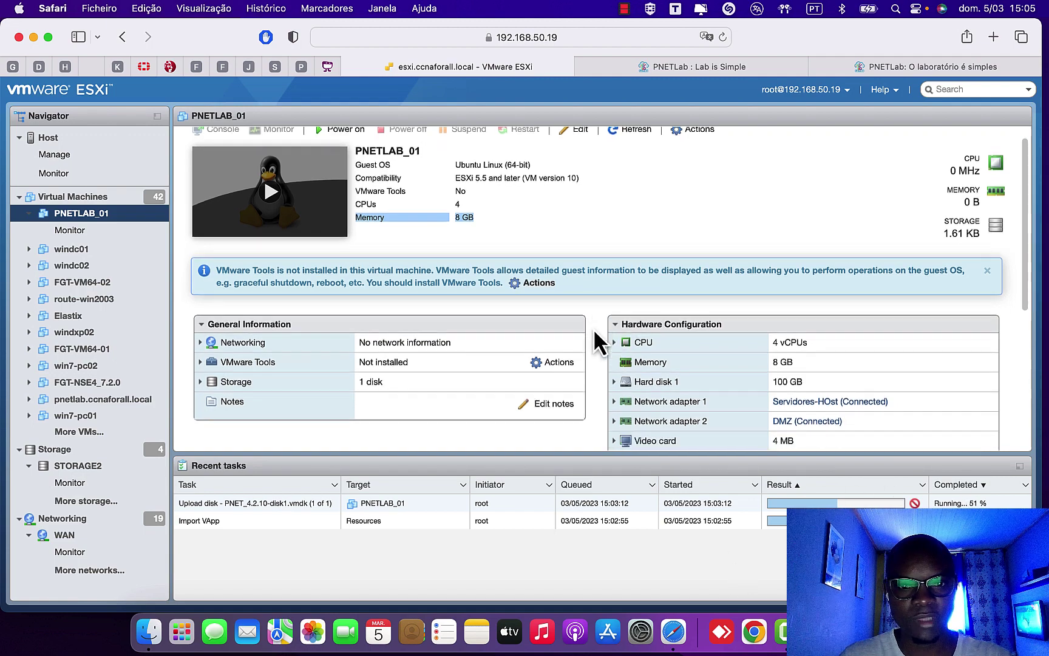
scroll(591, 344, "up", 5)
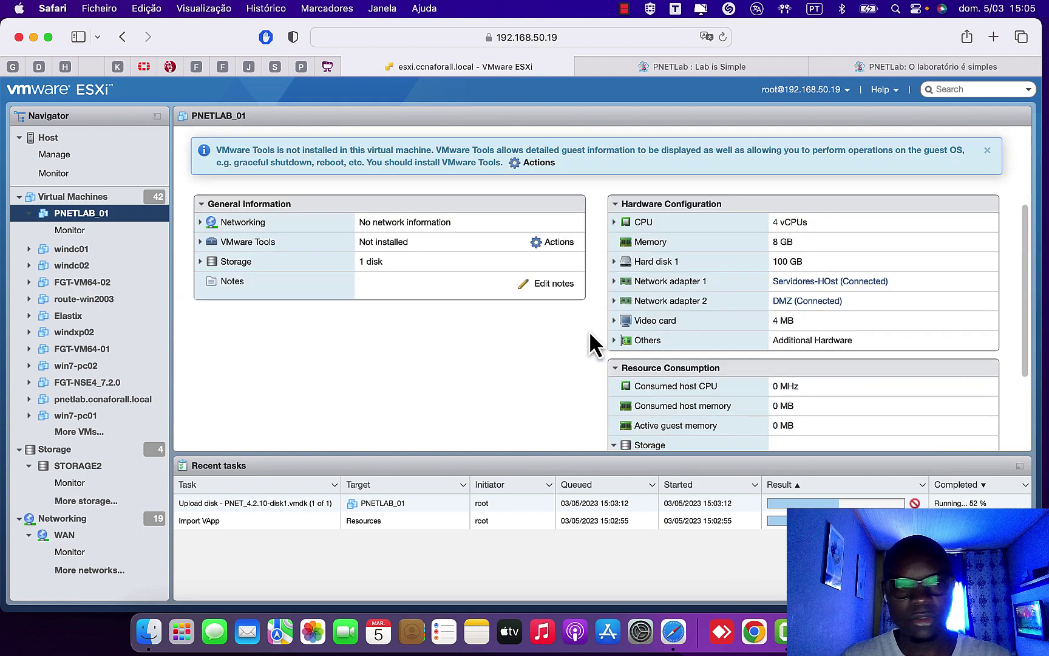
scroll(590, 334, "up", 3)
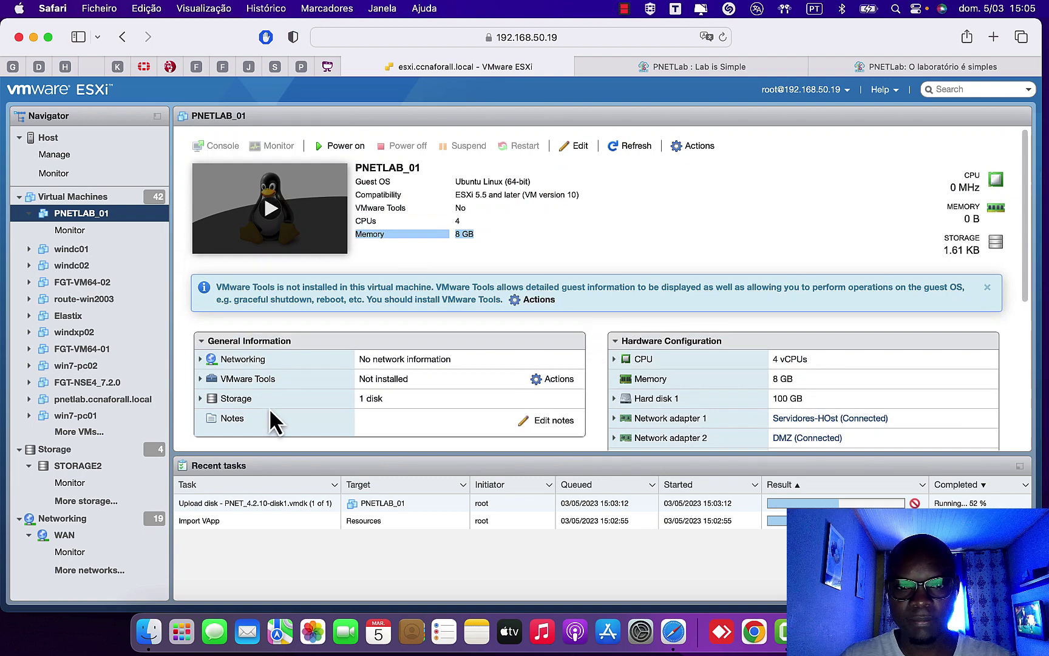
scroll(569, 323, "down", 5)
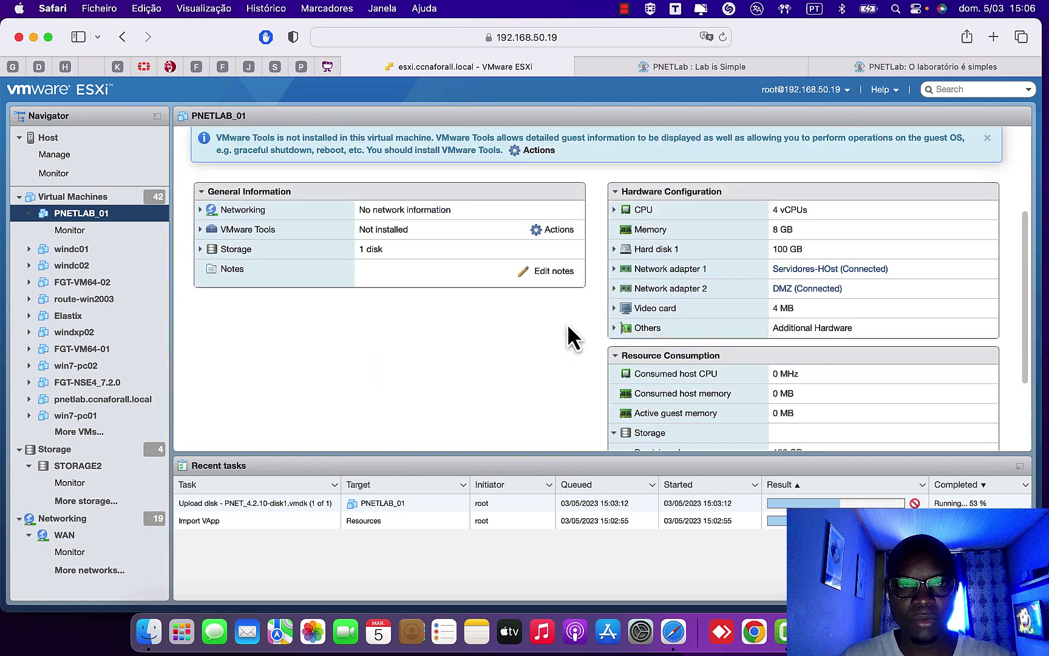
scroll(575, 339, "up", 5)
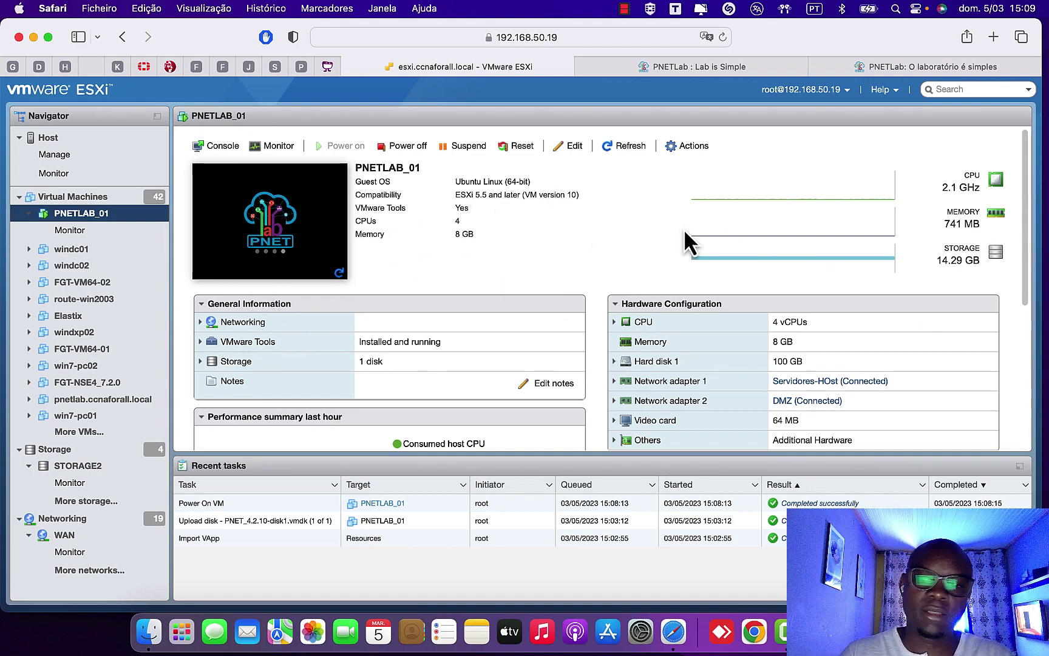
scroll(819, 394, "down", 5)
scroll(819, 395, "up", 5)
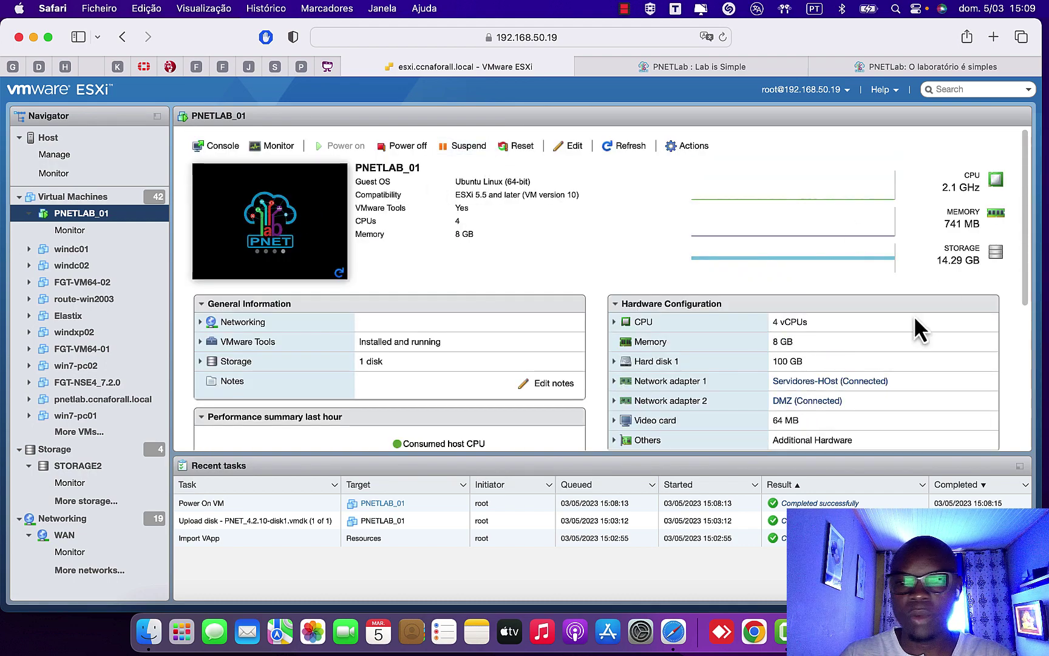
scroll(852, 380, "down", 2)
scroll(853, 374, "up", 2)
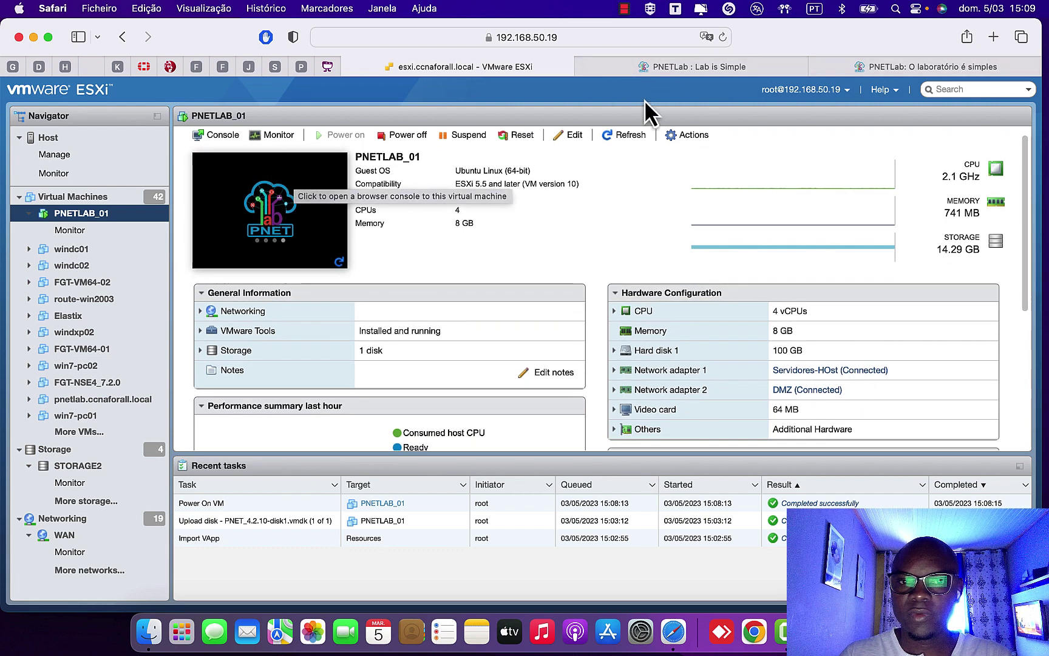
scroll(519, 292, "up", 1)
scroll(520, 293, "up", 1)
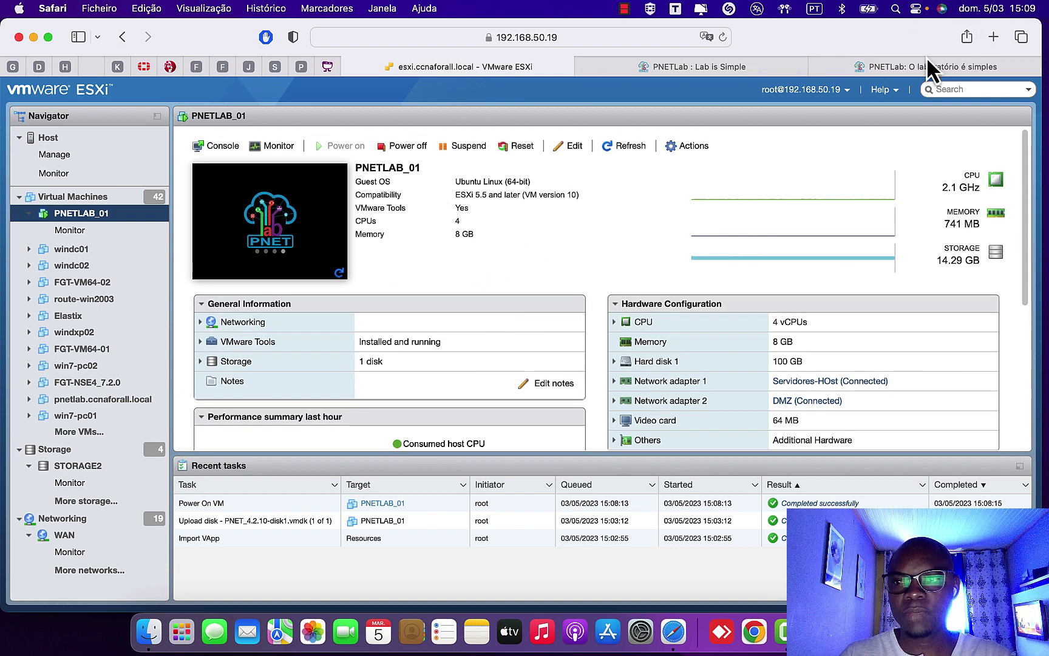
left_click(885, 68)
scroll(444, 304, "up", 15)
scroll(445, 304, "down", 6)
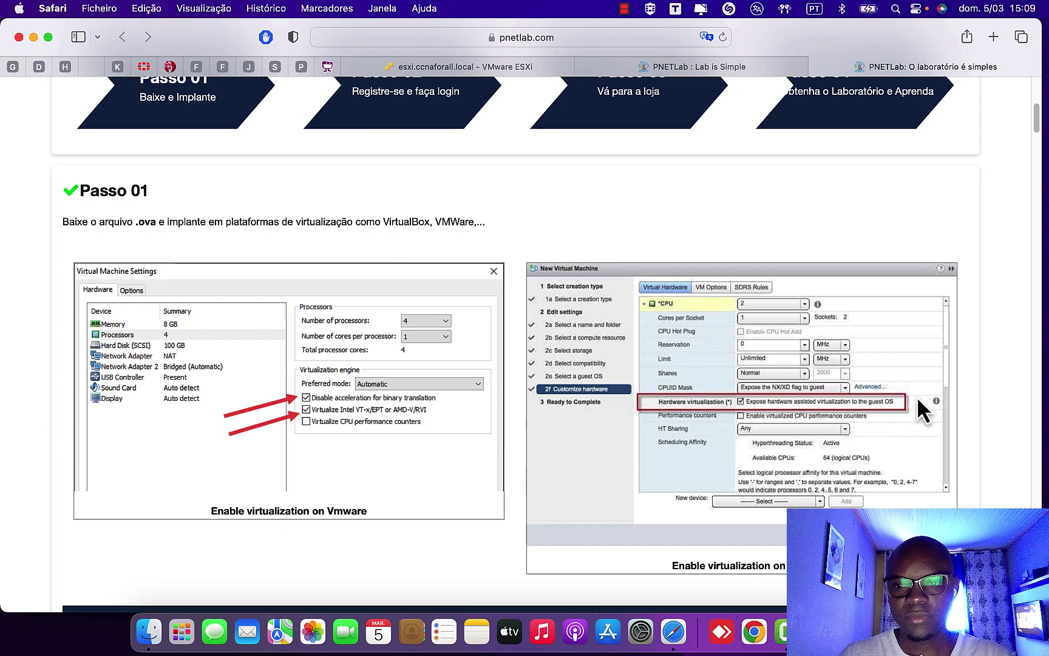
- Go back to the PNETLAB_01 virtual machine page in ESXi and open its console
left_click(665, 72)
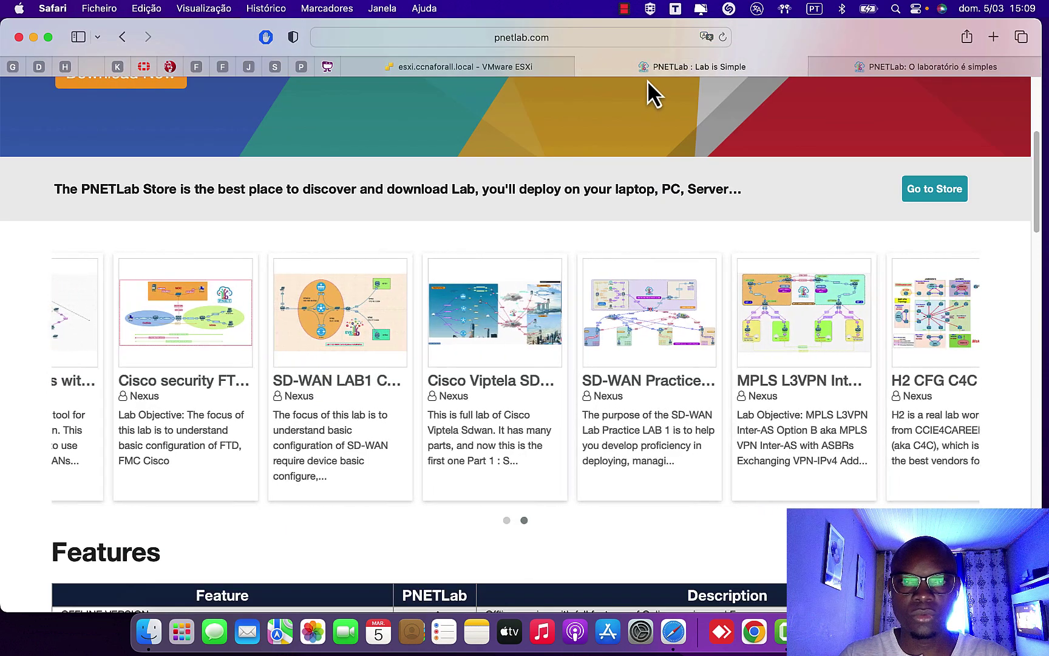
left_click(503, 66)
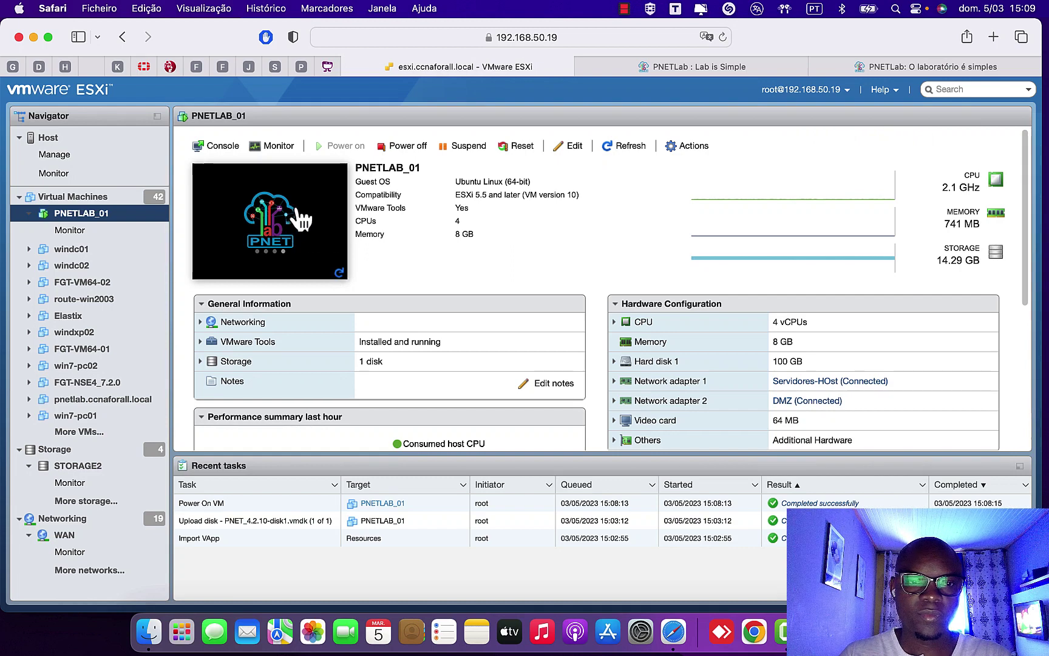
left_click(340, 212)
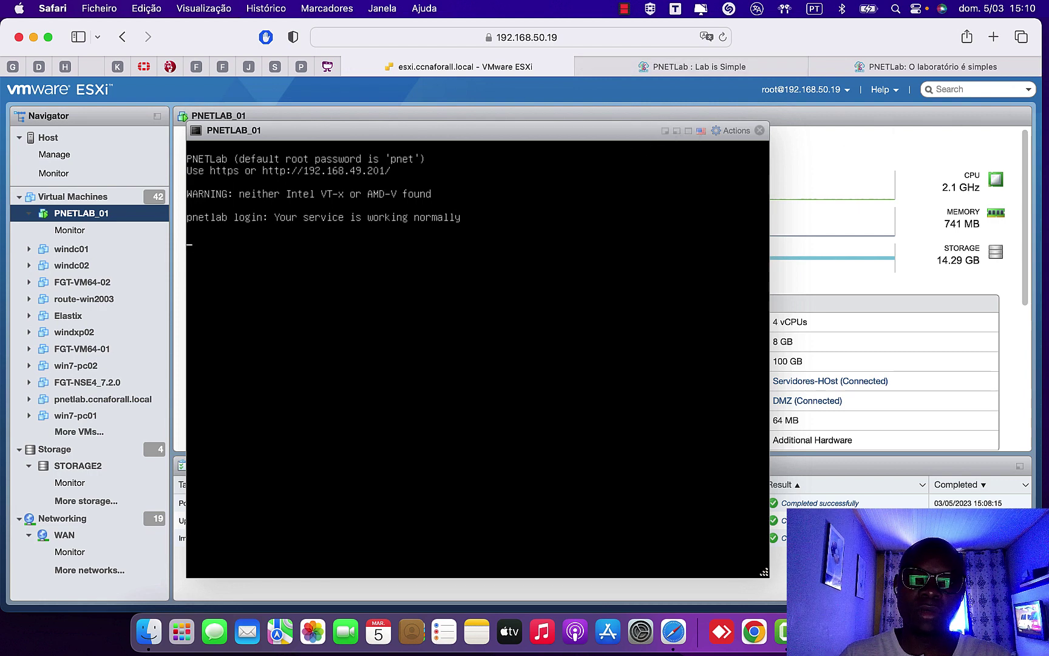
left_click(760, 130)
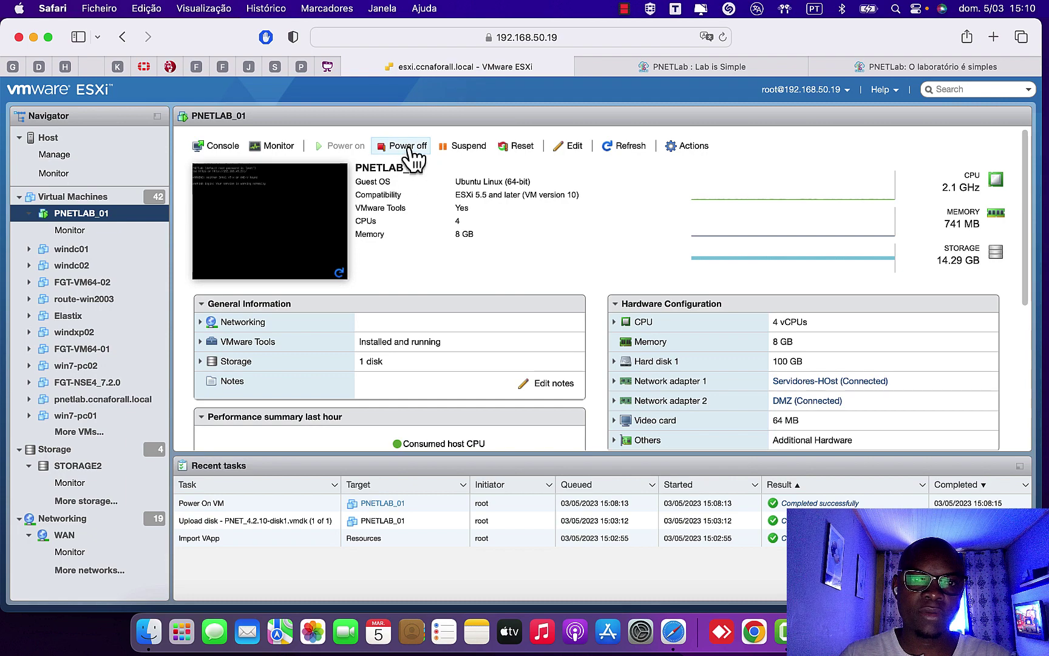
- Power off PNETLAB_01 and tick Expose hardware assisted virtualization under CPU in its settings
left_click(408, 146)
left_click(639, 398)
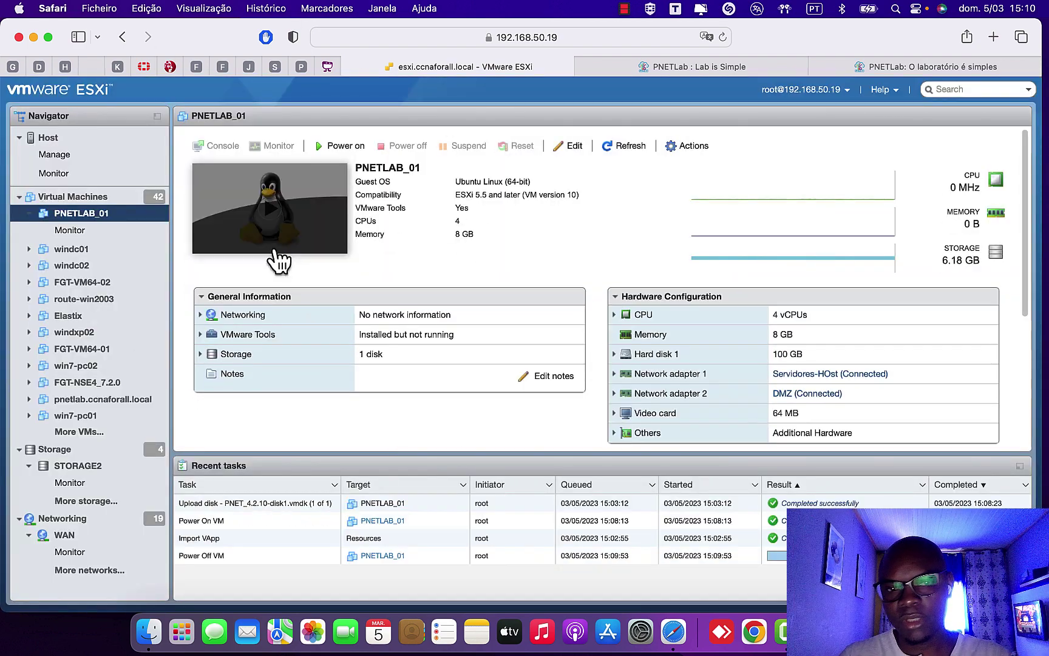
left_click(571, 147)
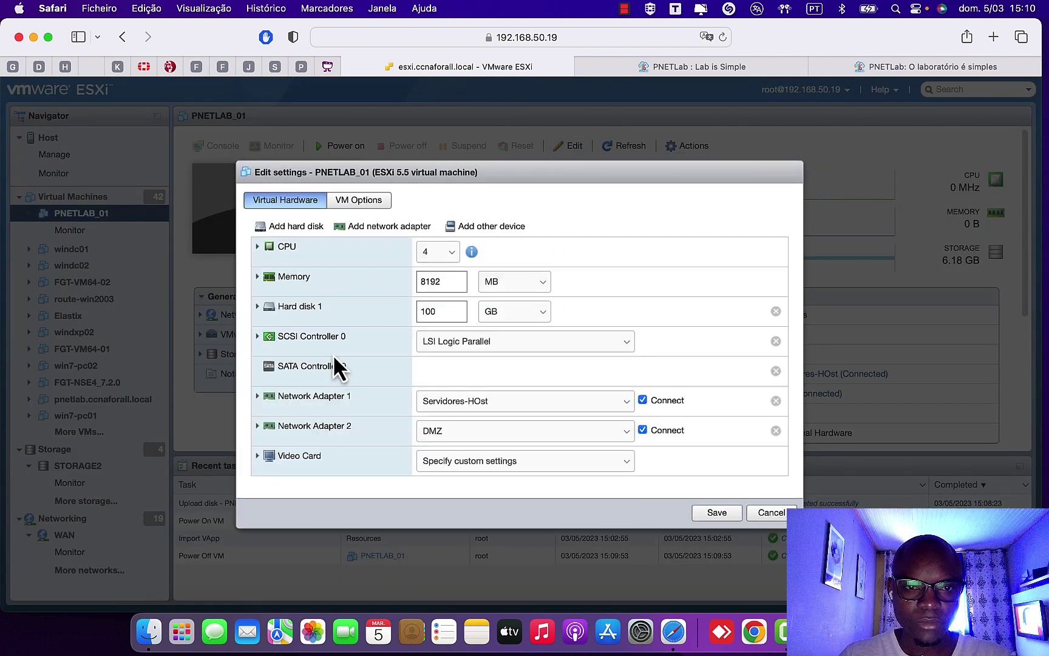
left_click(258, 248)
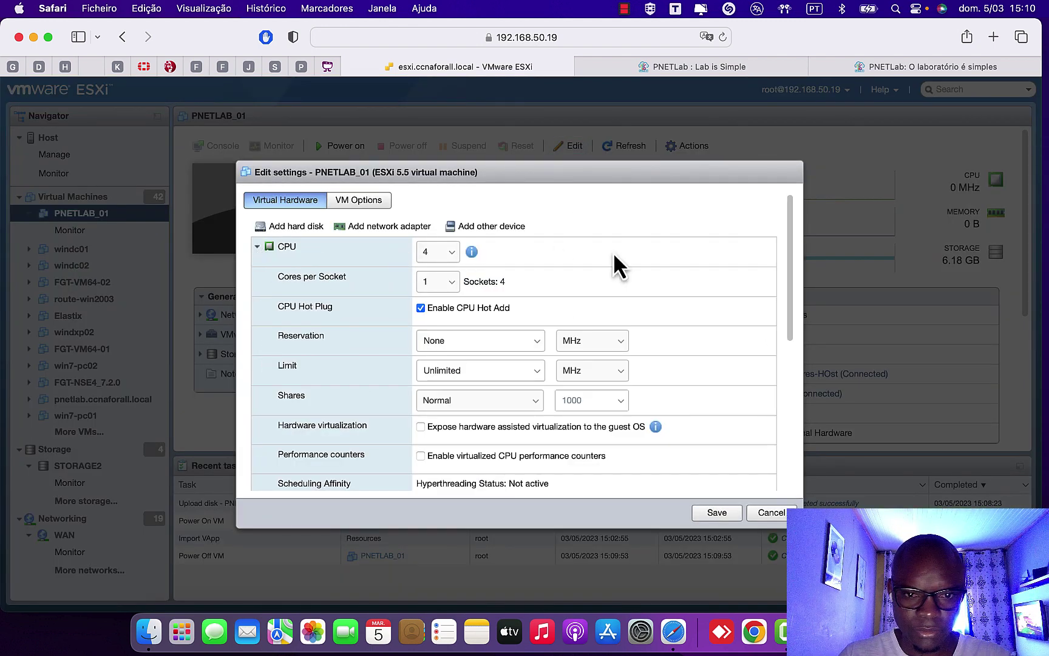
scroll(572, 360, "down", 4)
scroll(556, 370, "up", 4)
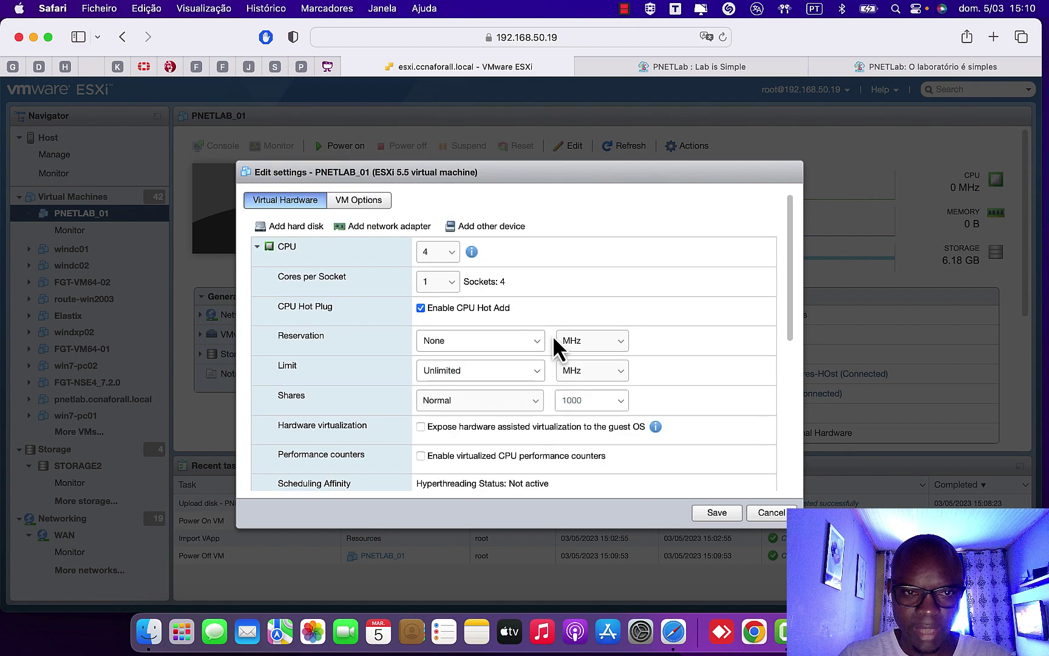
scroll(483, 361, "down", 3)
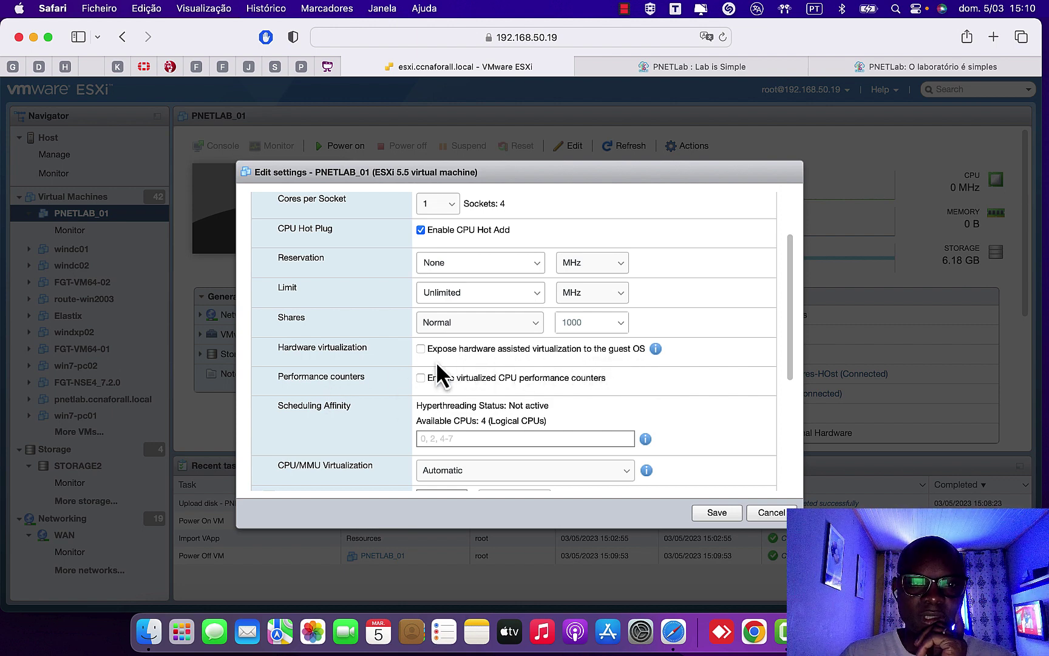
left_click(421, 349)
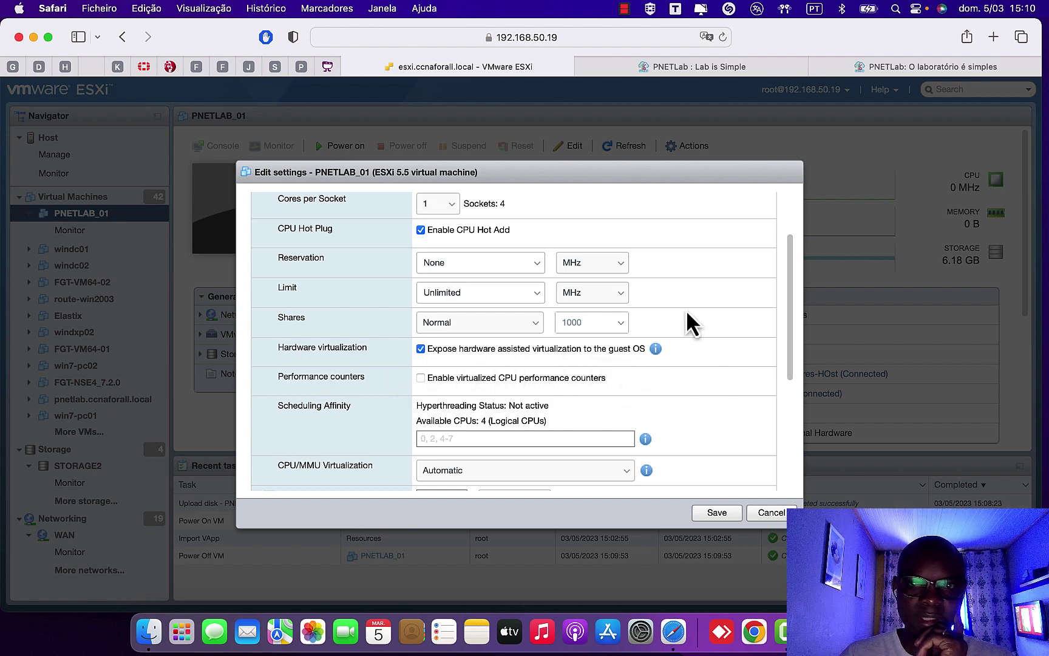
- Double-check the PNETLab virtualization instructions, then save the PNETLAB_01 settings
left_click(903, 66)
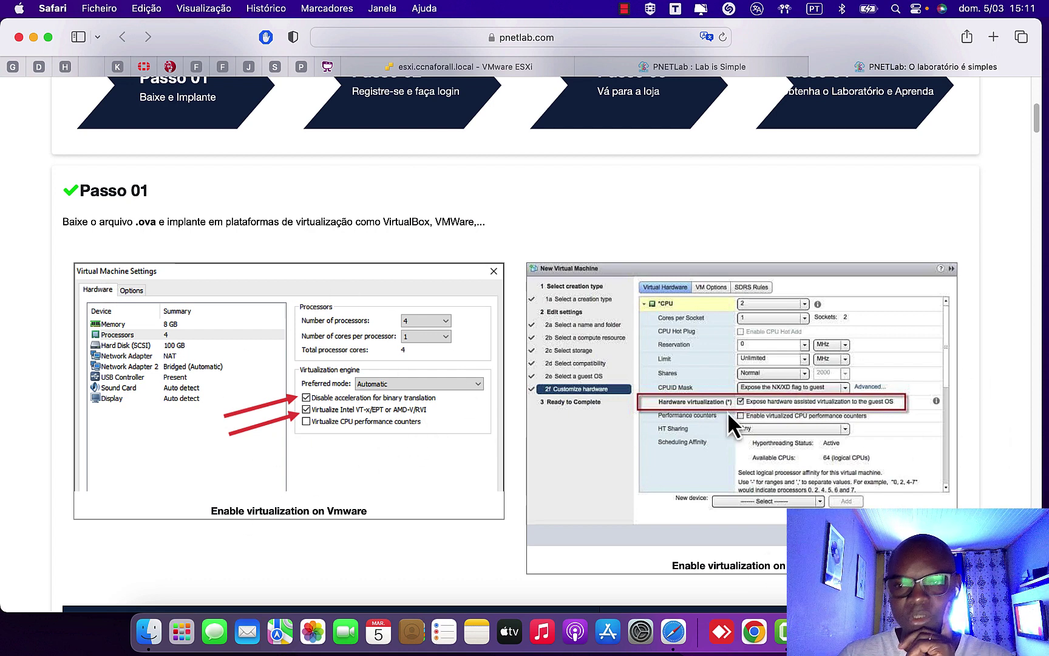
left_click(699, 65)
left_click(402, 66)
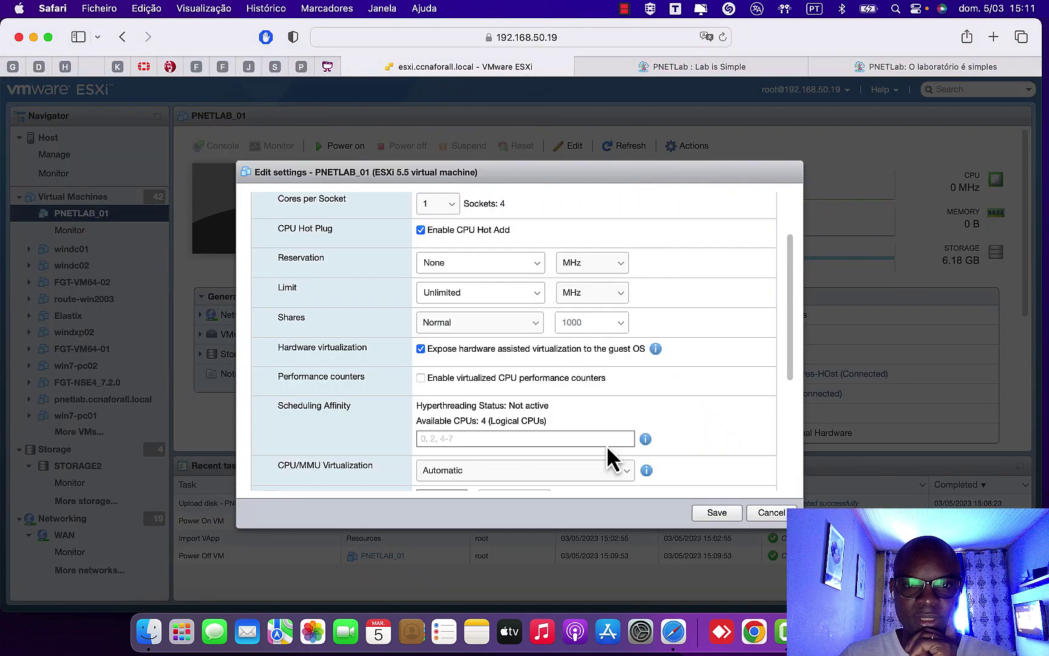
scroll(668, 426, "down", 5)
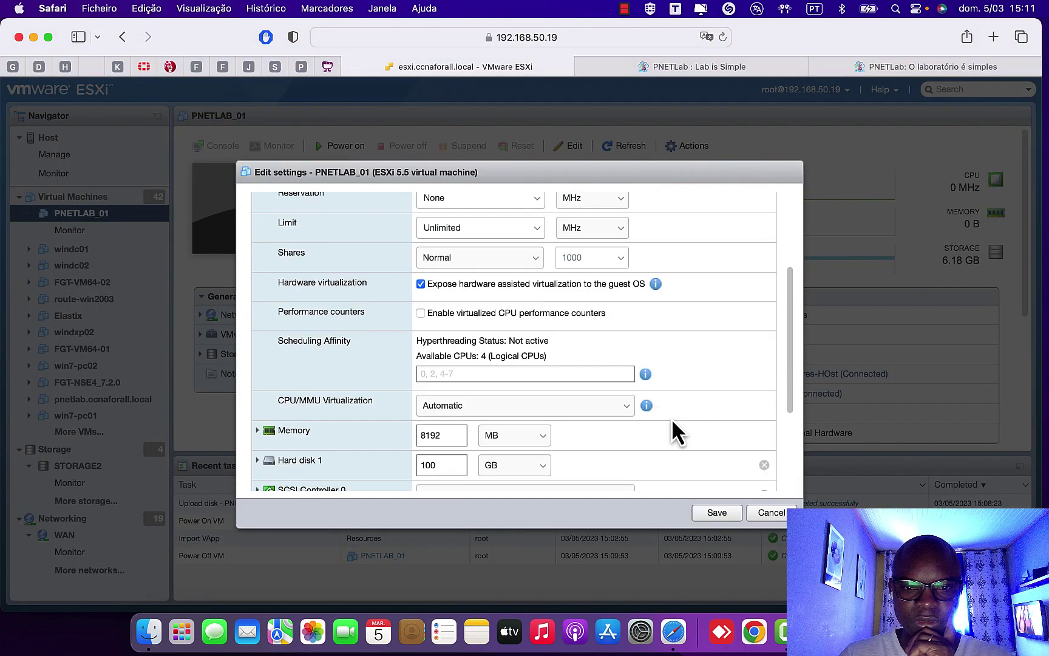
left_click(718, 514)
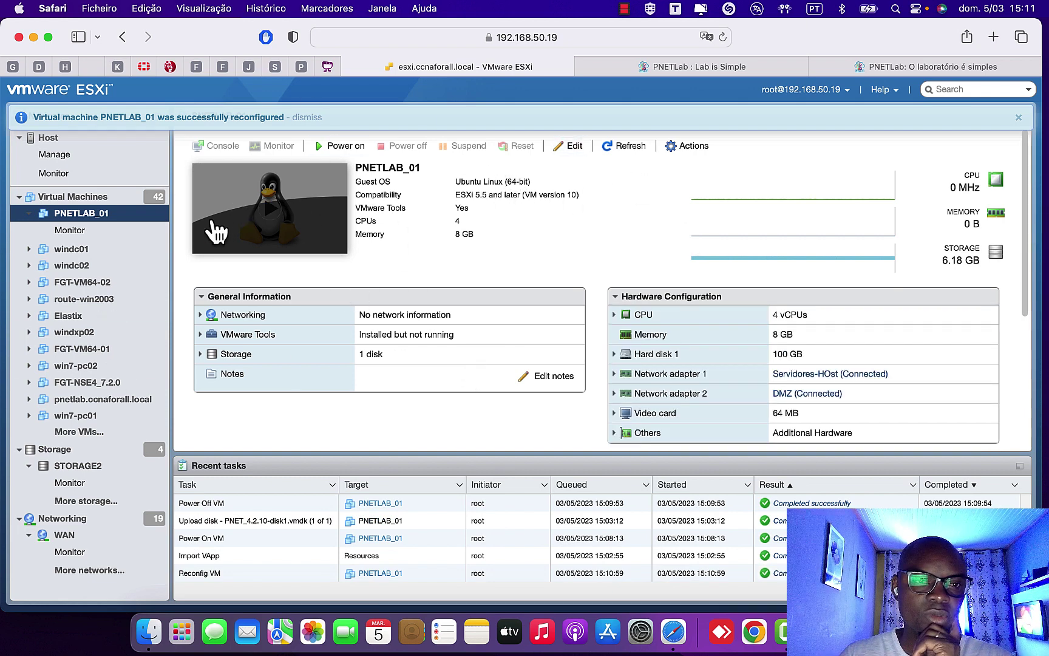
- Power PNETLAB_01 back on and briefly view its in-browser console
left_click(307, 203)
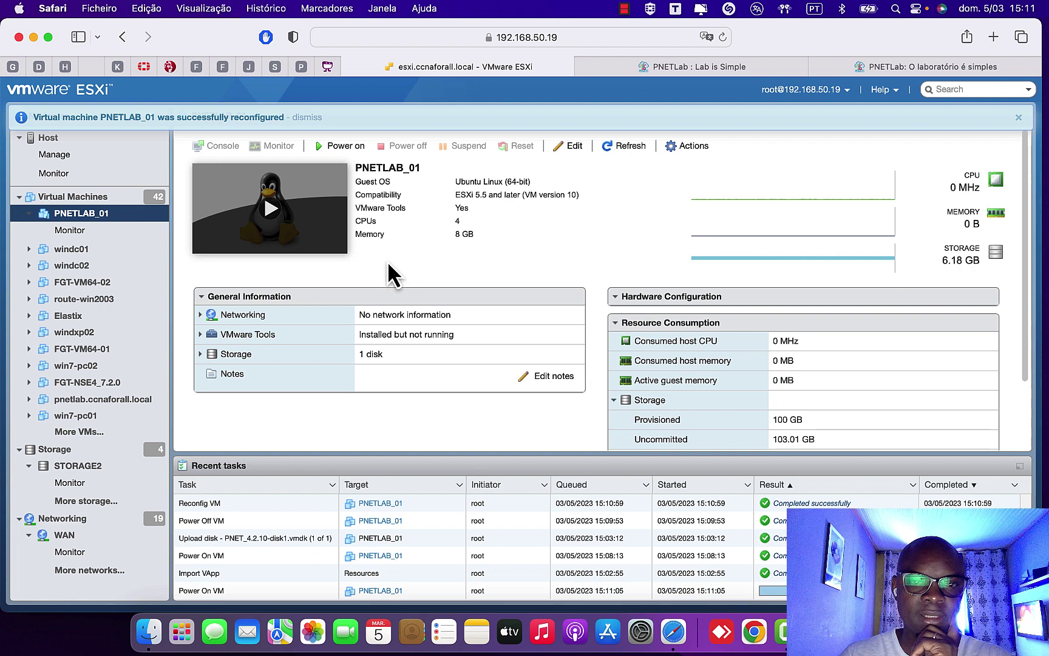
left_click(297, 232)
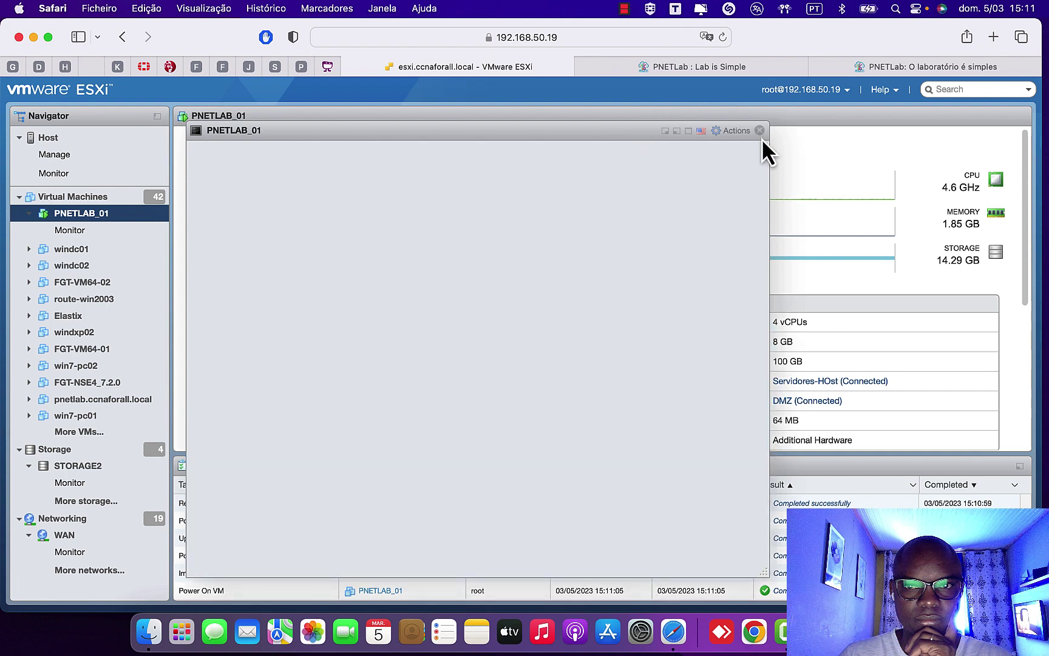
left_click(760, 130)
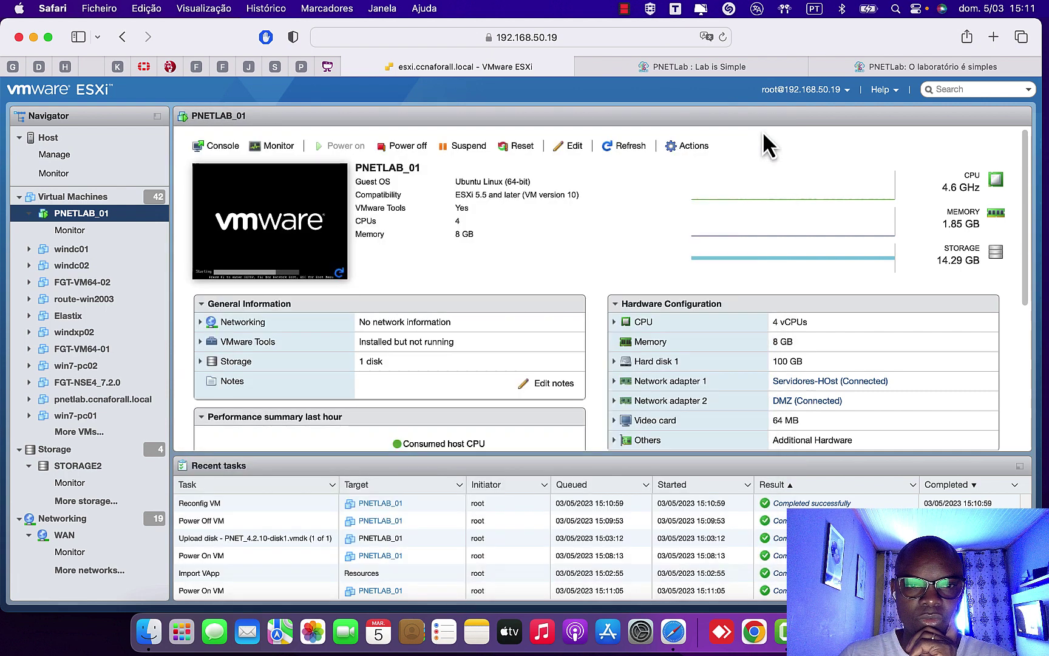
- Launch VMware Remote Console for PNETLAB_01 via Console > Launch remote console, allowing Safari to open it
right_click(257, 215)
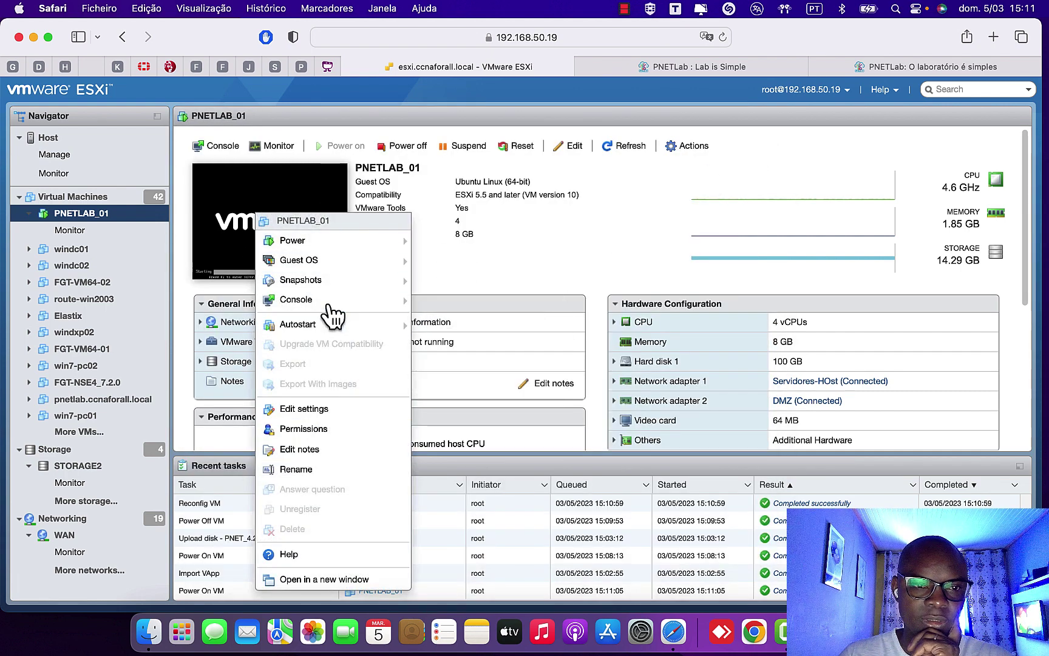
mouse_move(399, 300)
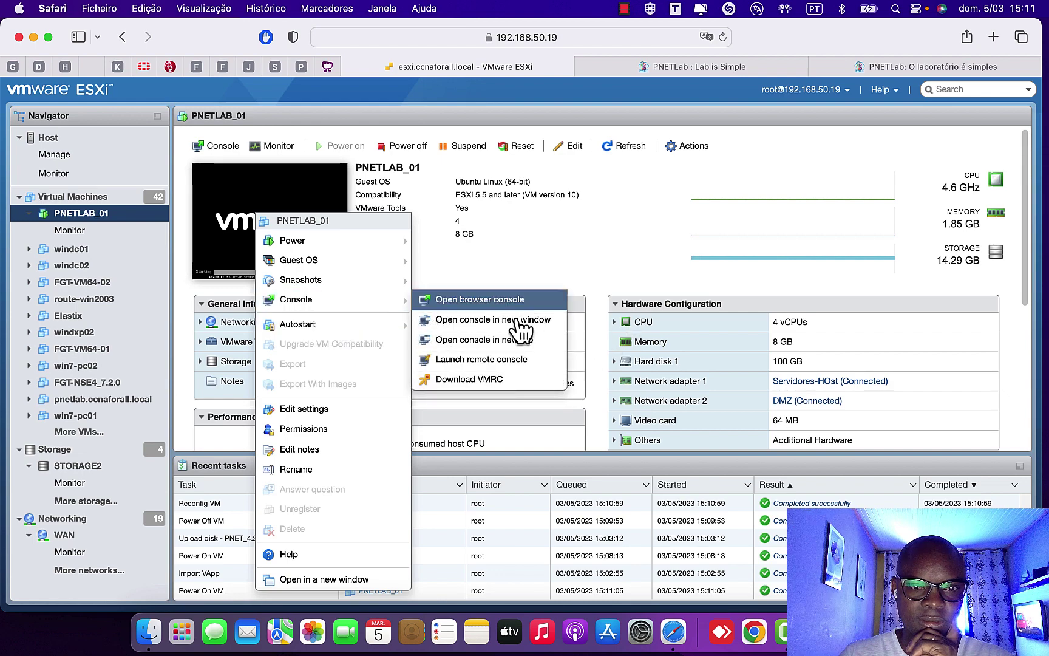
left_click(470, 360)
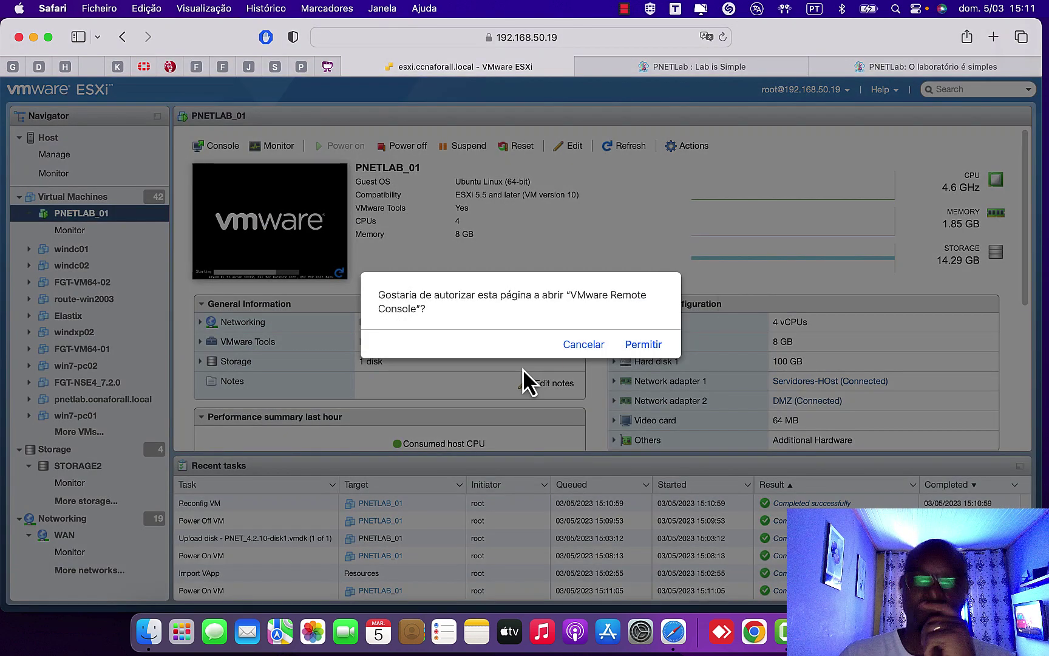
left_click(653, 349)
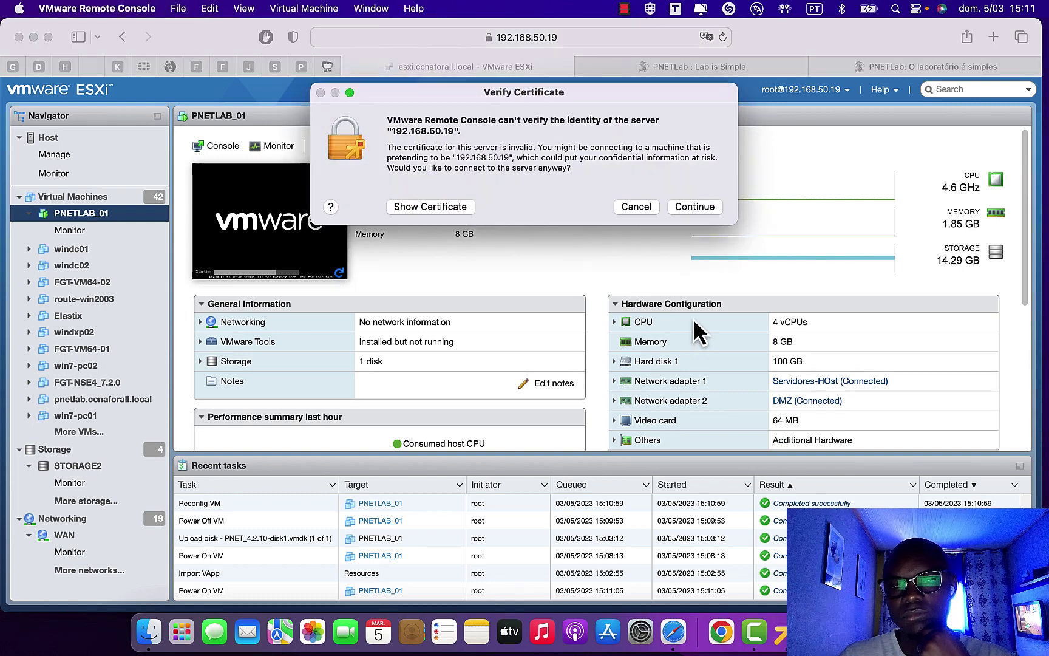
- Continue past the certificate warning, move the VMRC window right, and click into the PNETLAB_01 console
left_click(696, 207)
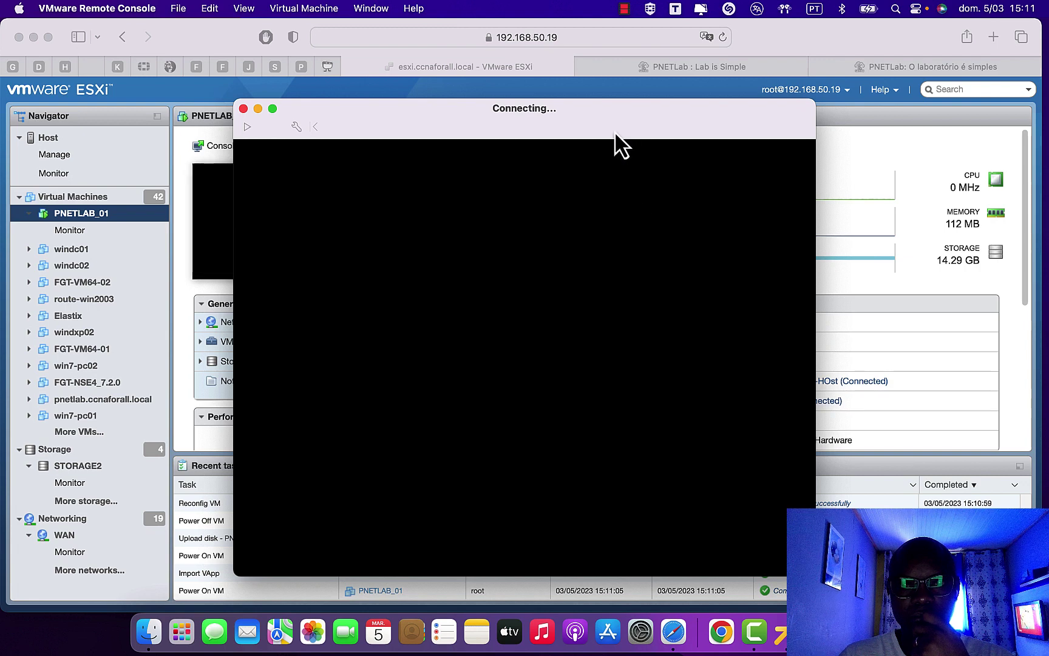
left_click_drag(618, 122, 833, 148)
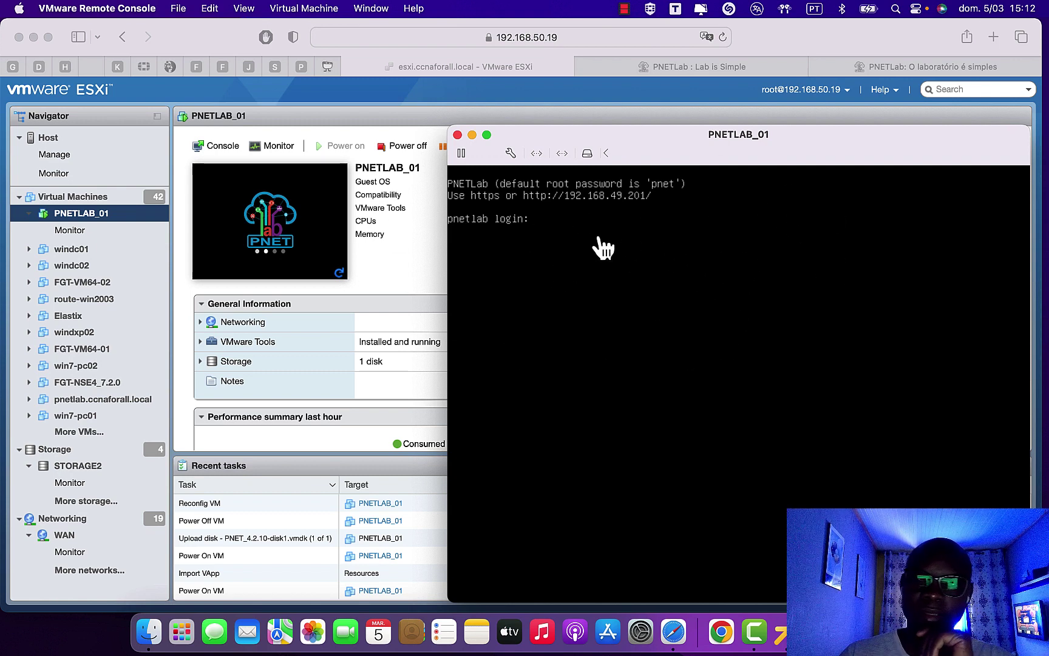
left_click(640, 230)
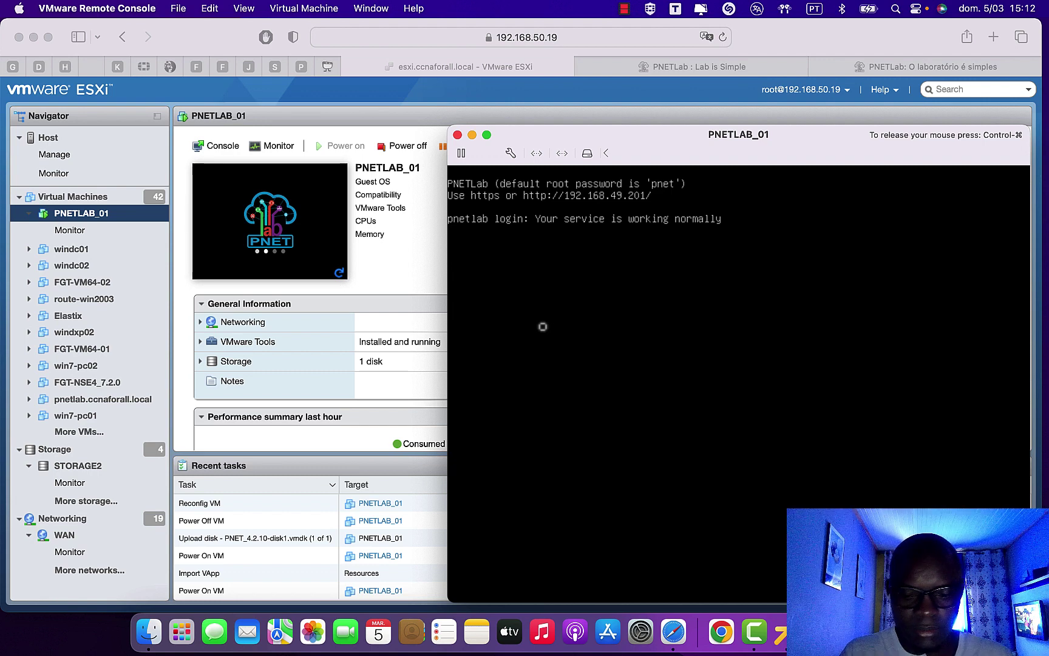
- Log in as root and set and confirm a new root password
type("oot")
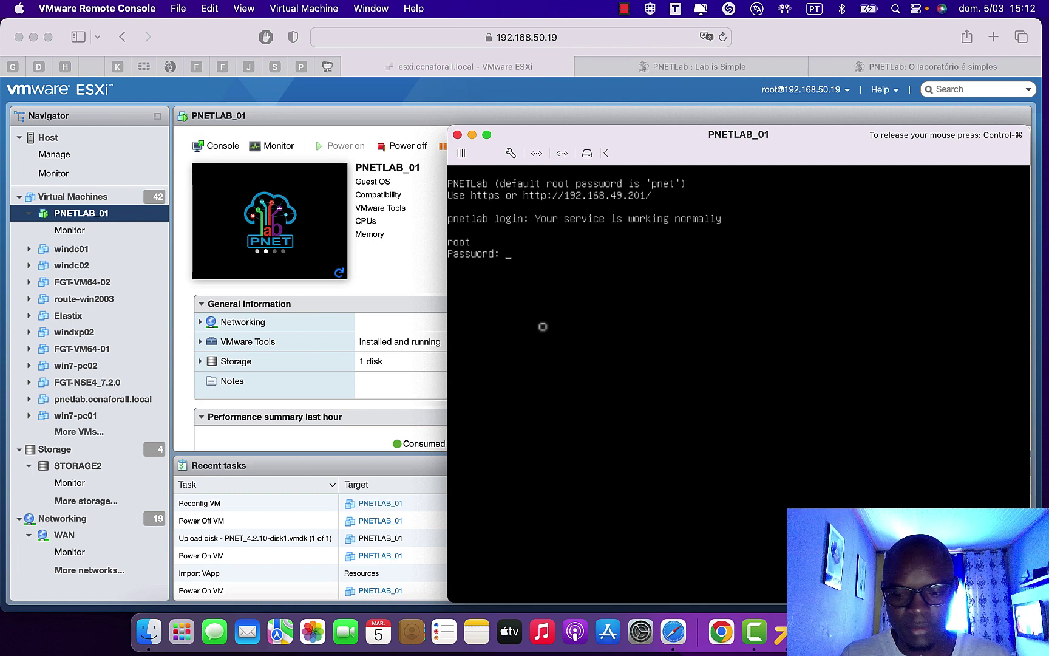
key("Return")
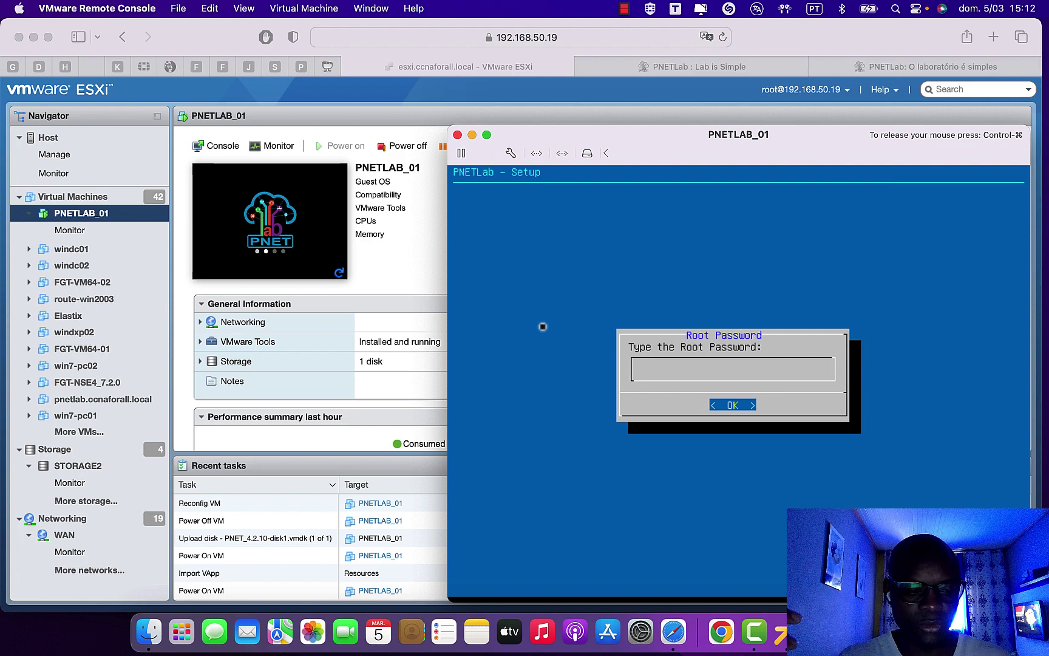
key("Return")
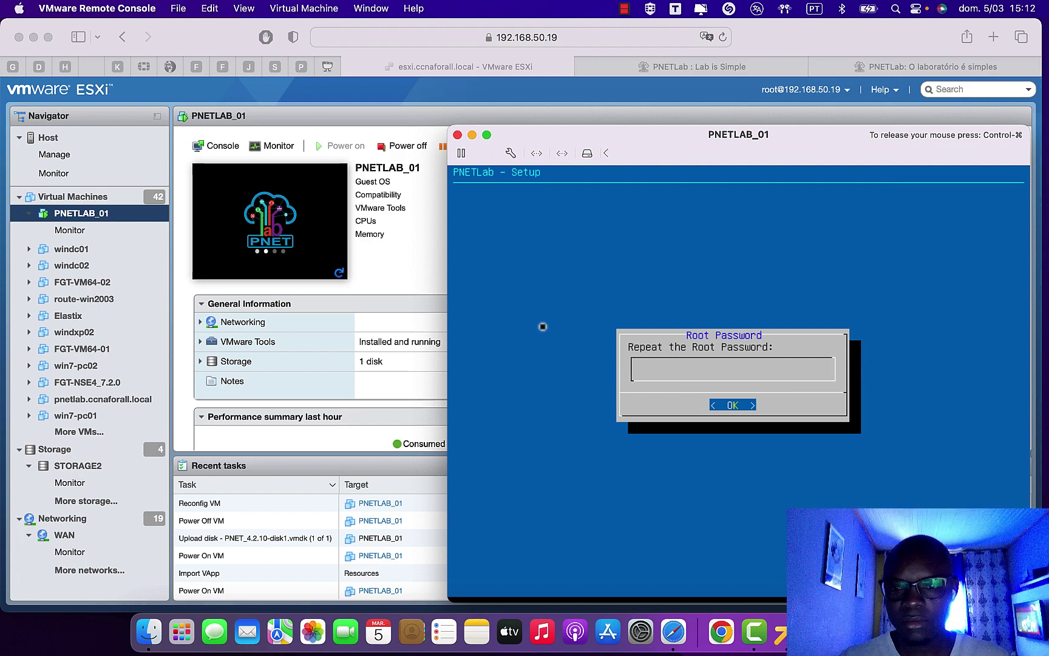
key("Return")
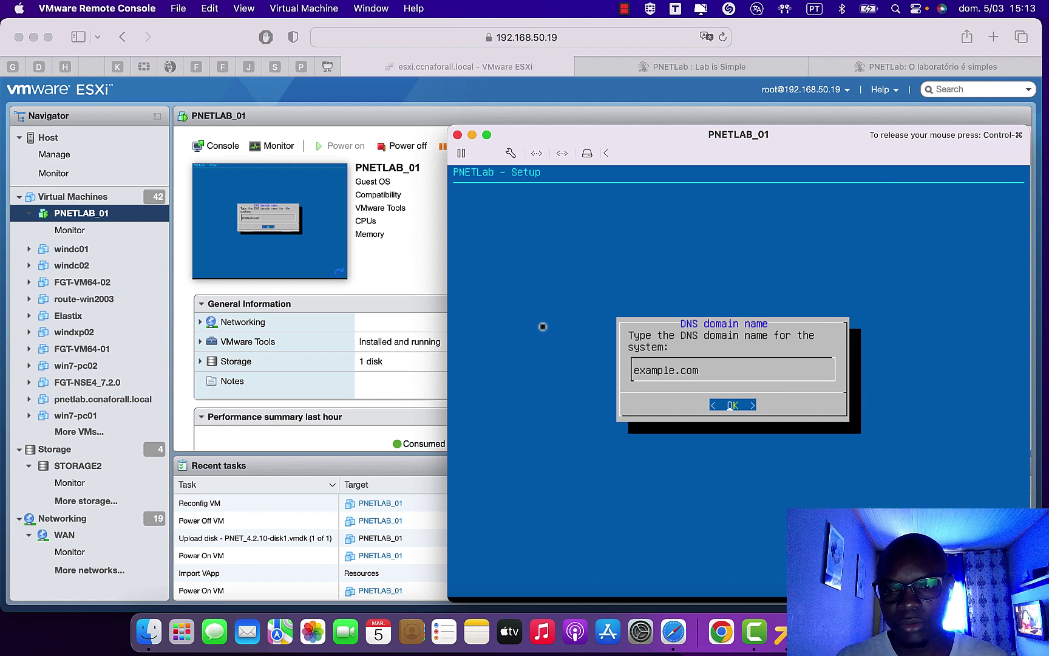
- Accept example.com as DNS domain, DHCP addressing, no NTP server and a direct internet connection
key("Return")
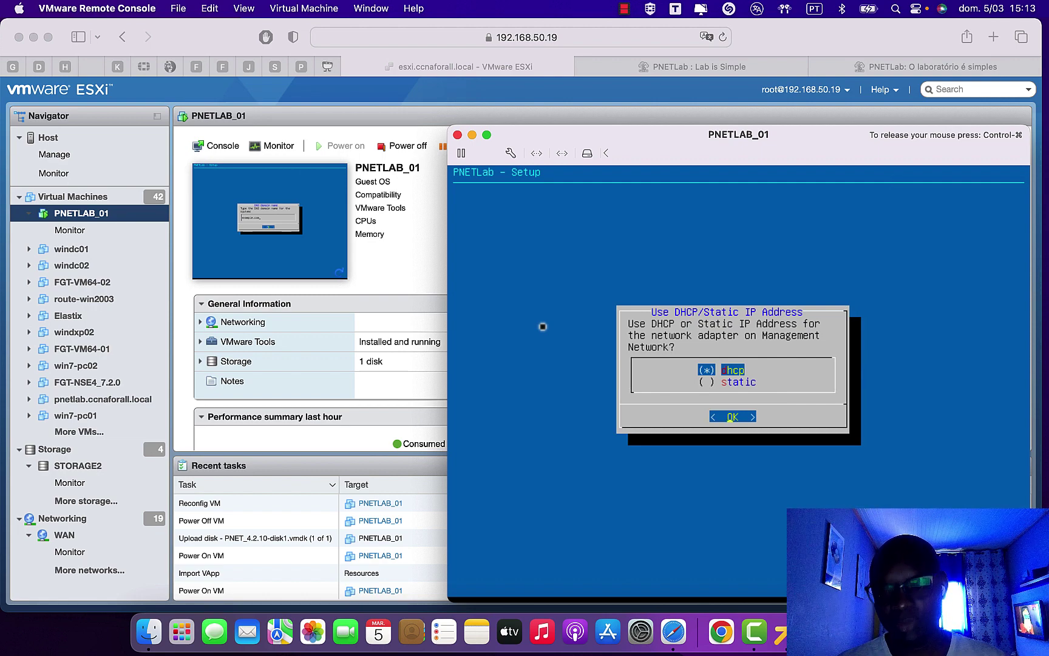
key("Return")
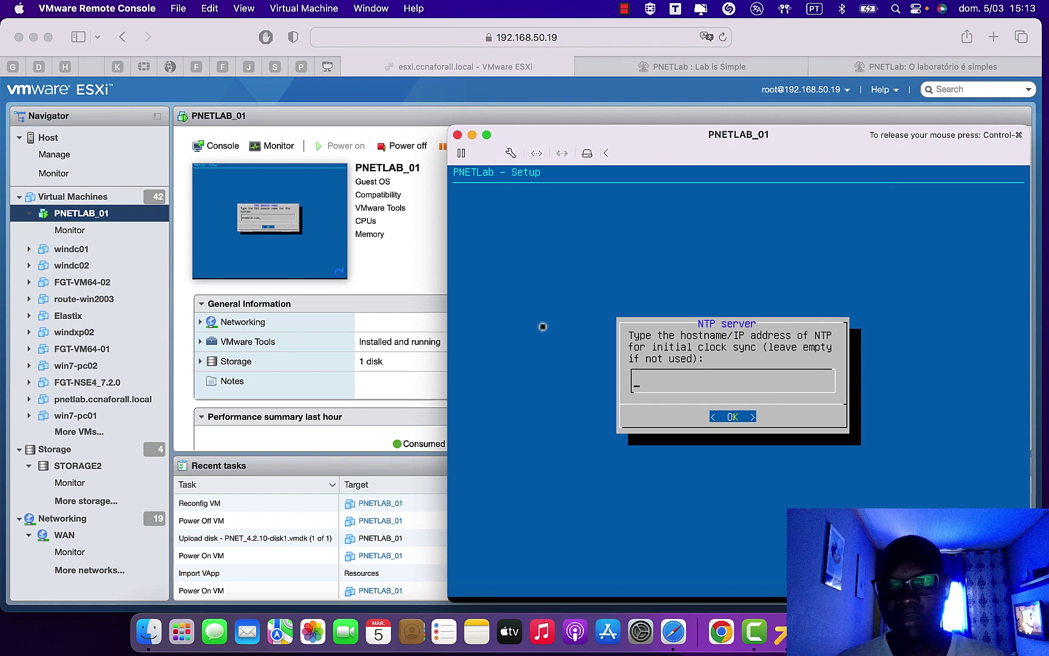
key("Return")
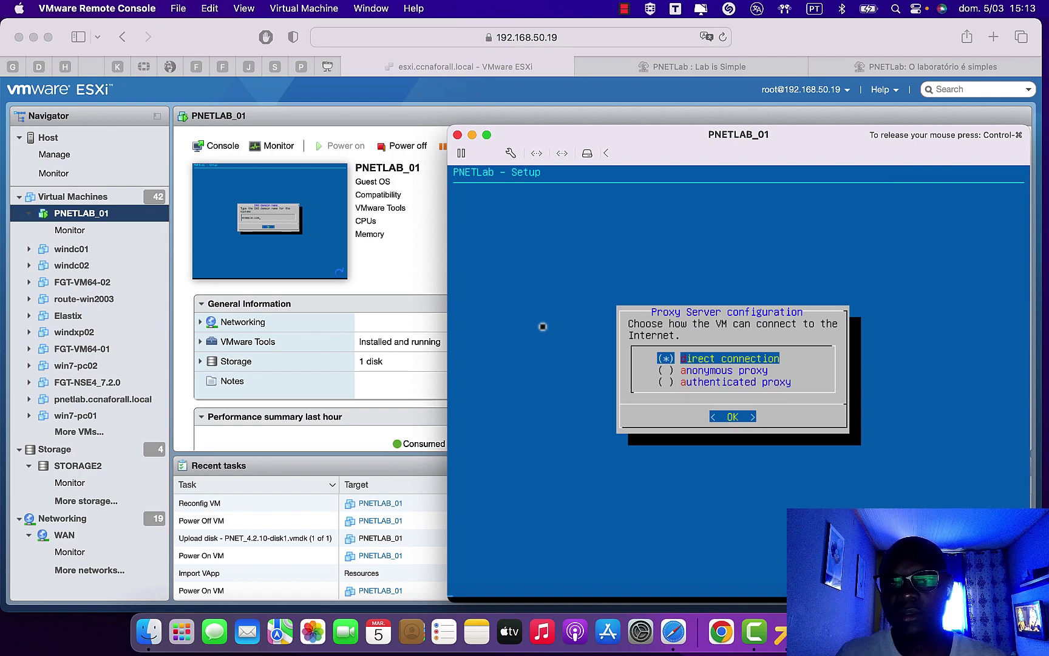
key("Return")
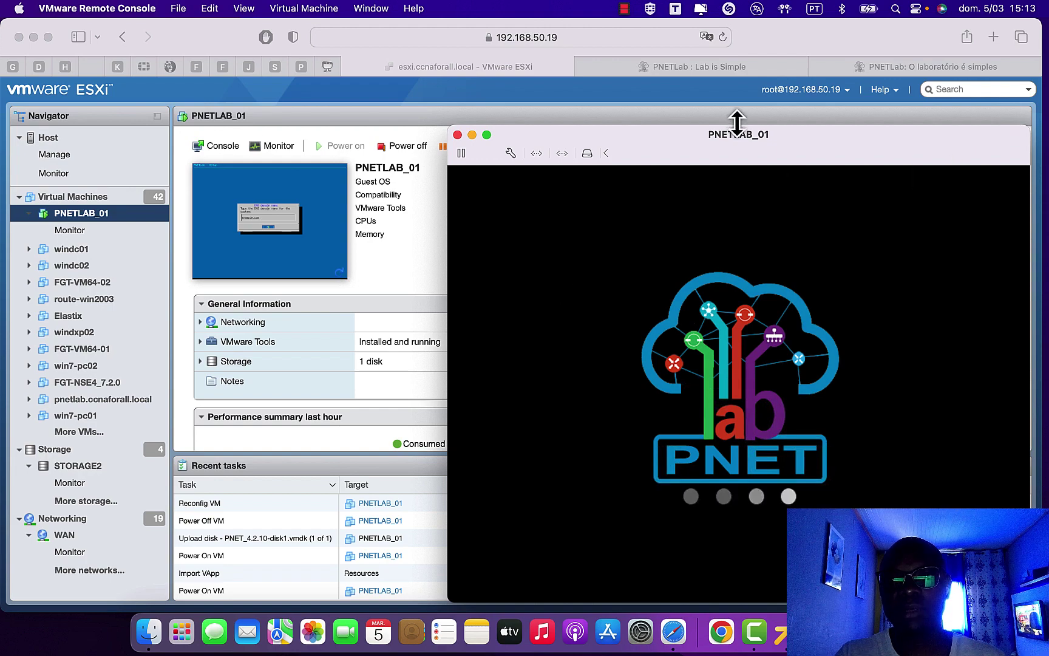
- Move the PNETLab console up-left, wait for the 192.168.49.201 login prompt, then bring Safari forward
left_click_drag(681, 141, 353, 135)
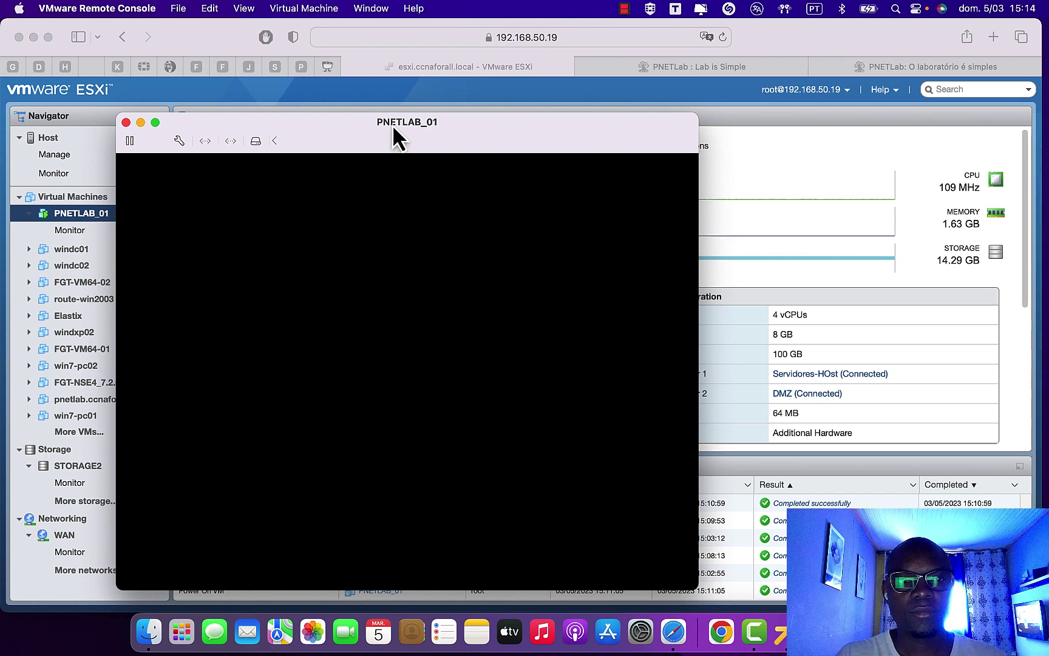
left_click_drag(340, 127, 273, 118)
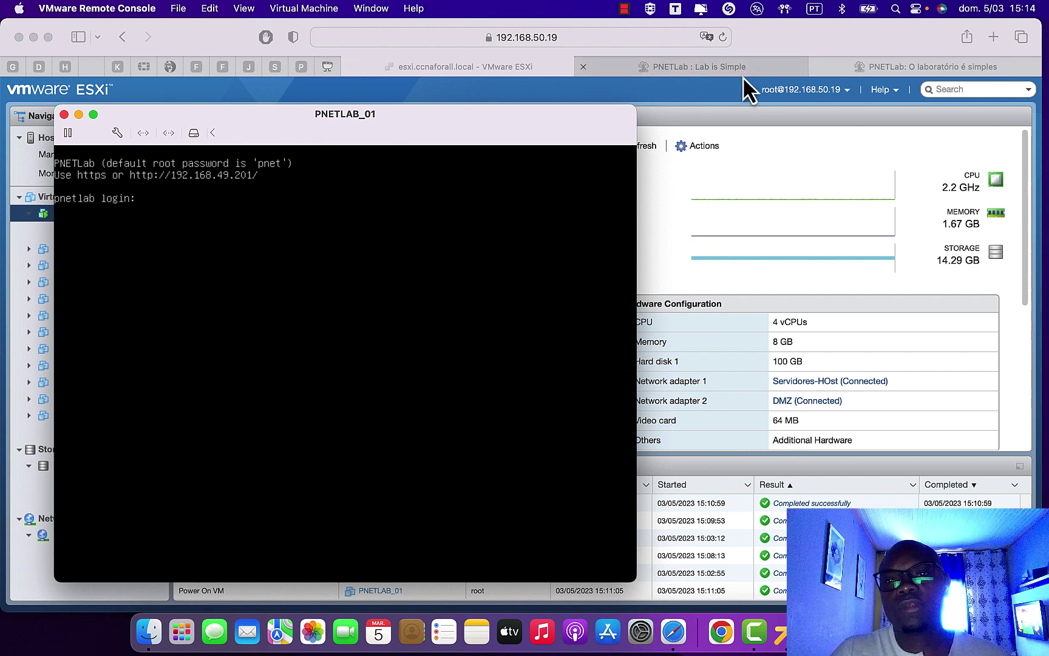
left_click(970, 72)
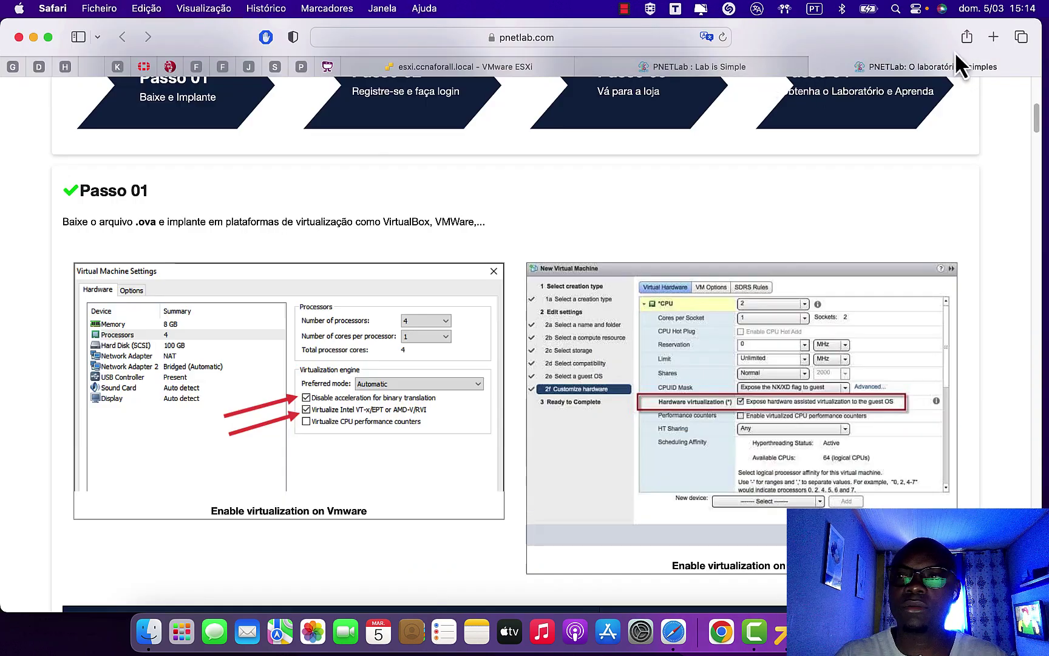
- Load 192.168.49.201 in a new Safari tab and highlight the PNETLab 4.2.10 version line
left_click(994, 41)
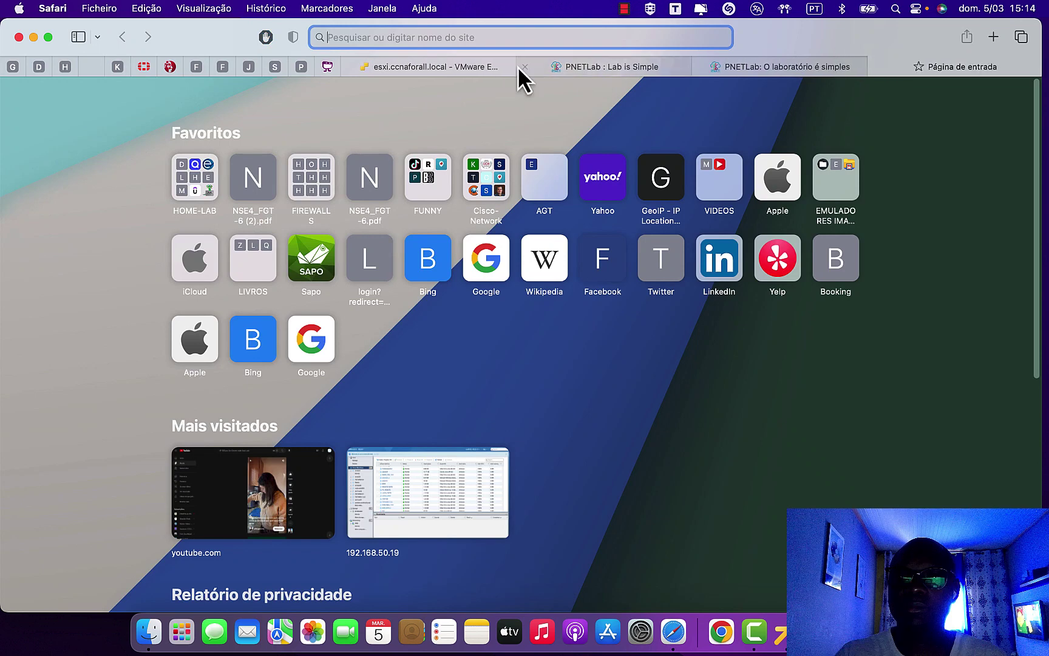
type("19")
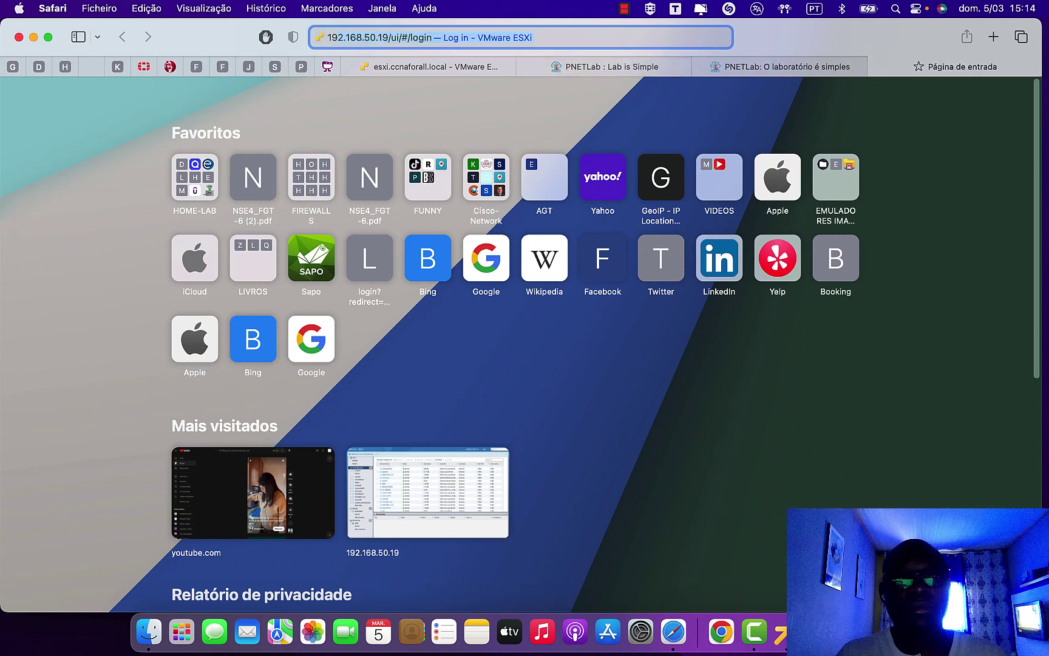
type("2.16")
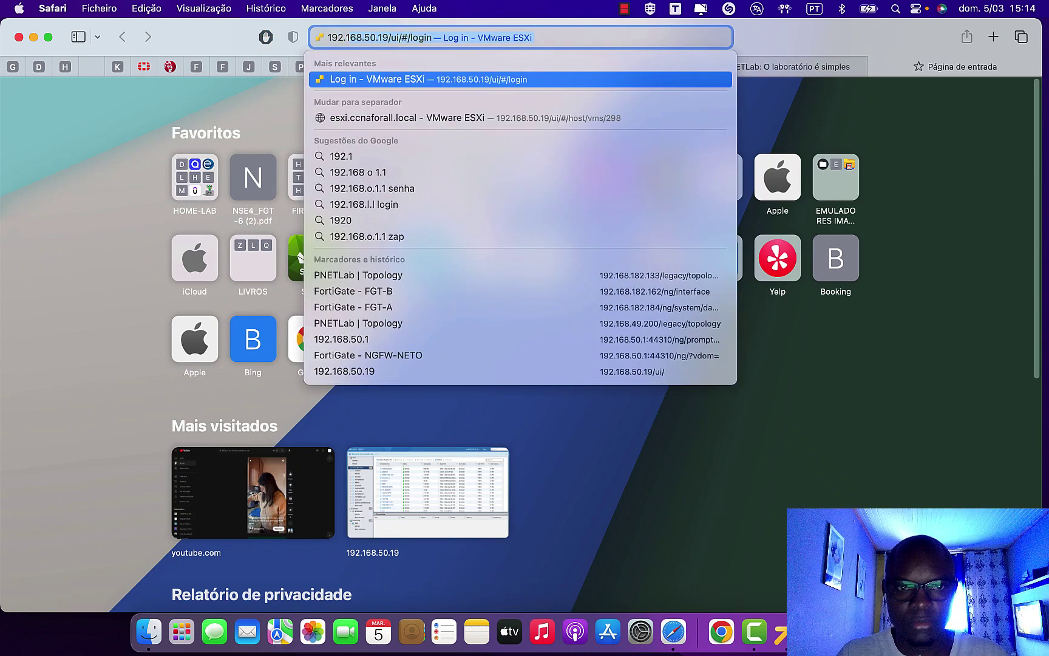
type("8")
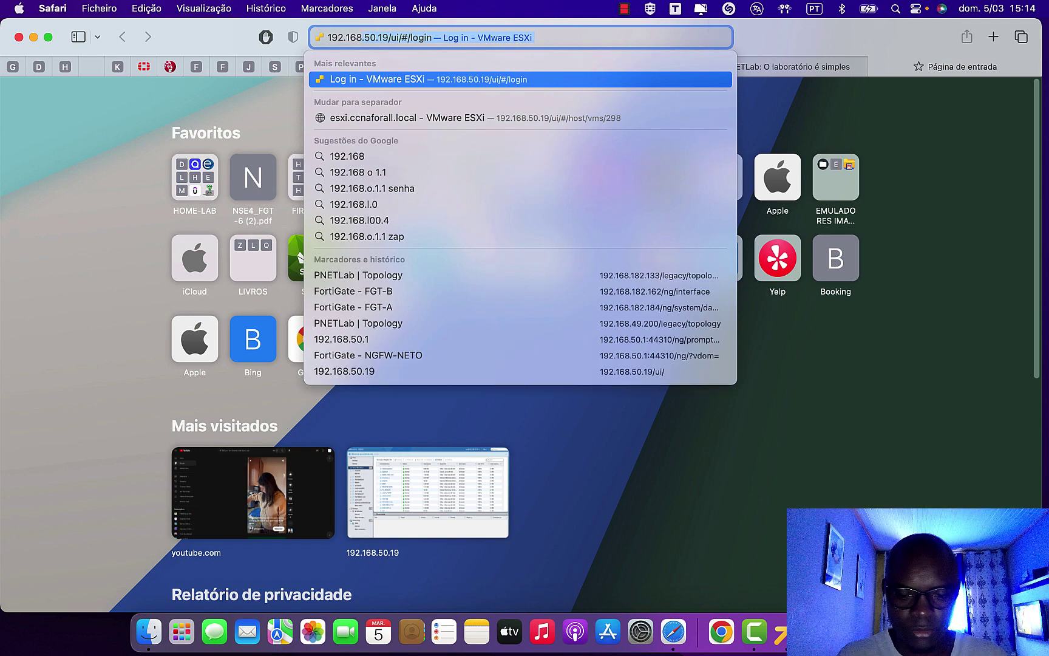
type(".49.")
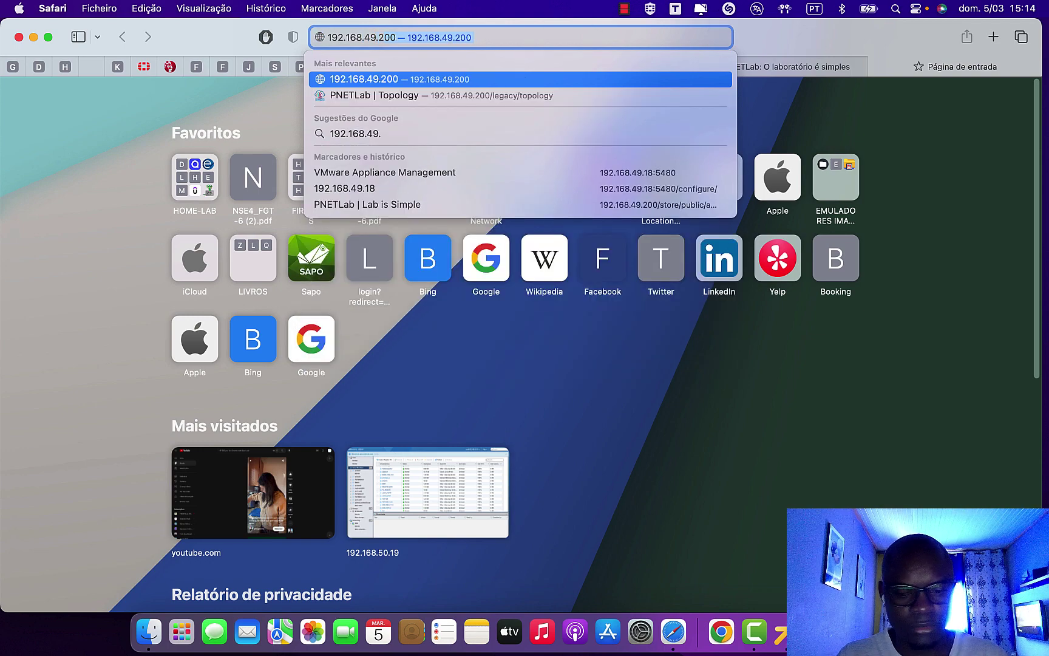
type("201")
key("Return")
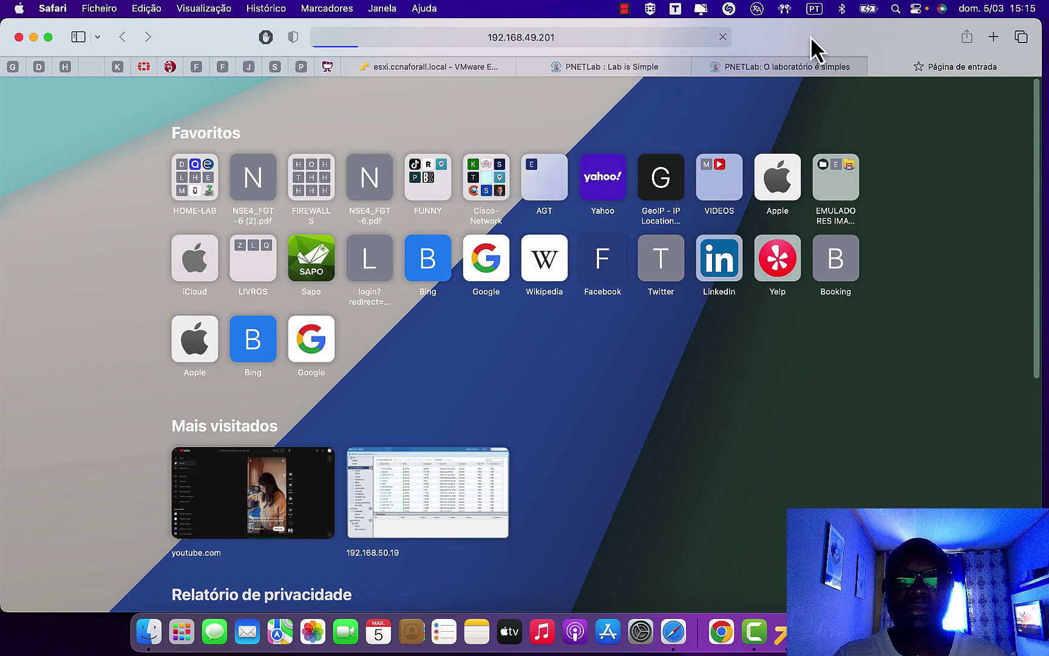
left_click_drag(811, 36, 778, 30)
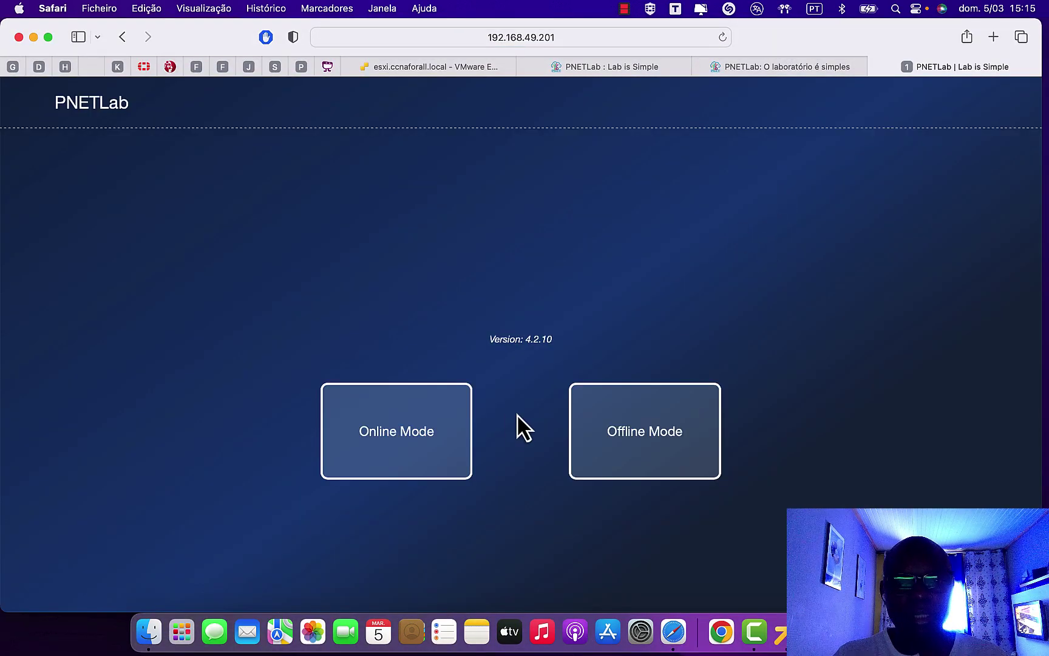
triple_click(546, 342)
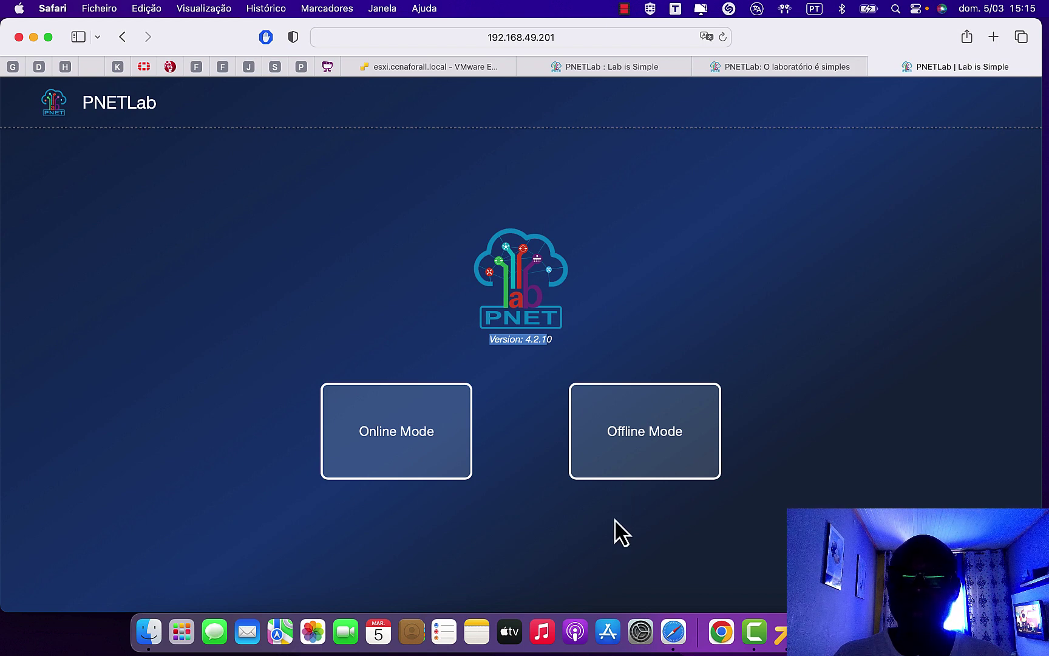
- Switch PNETLab to Offline Mode and highlight the confirmation and default-account notice
left_click(665, 435)
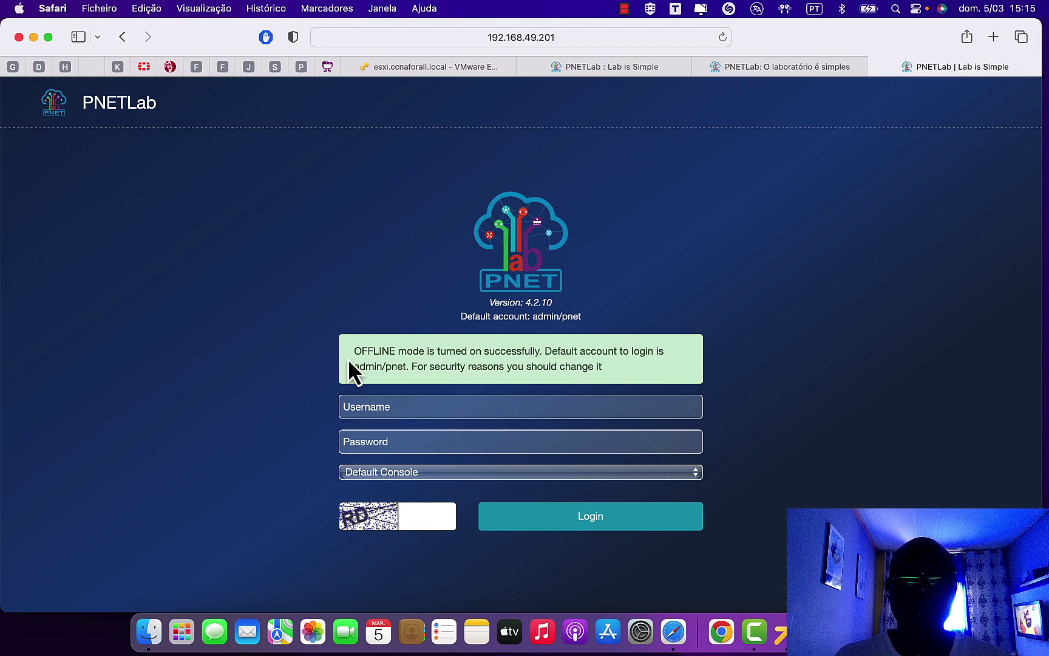
left_click_drag(354, 351, 579, 352)
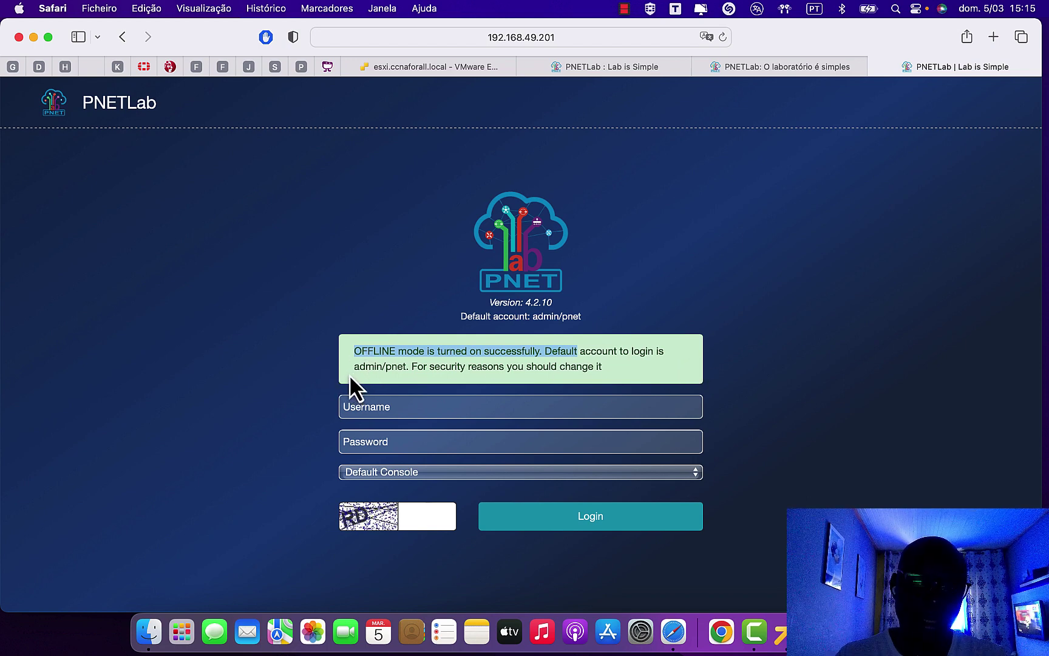
left_click_drag(350, 374, 406, 366)
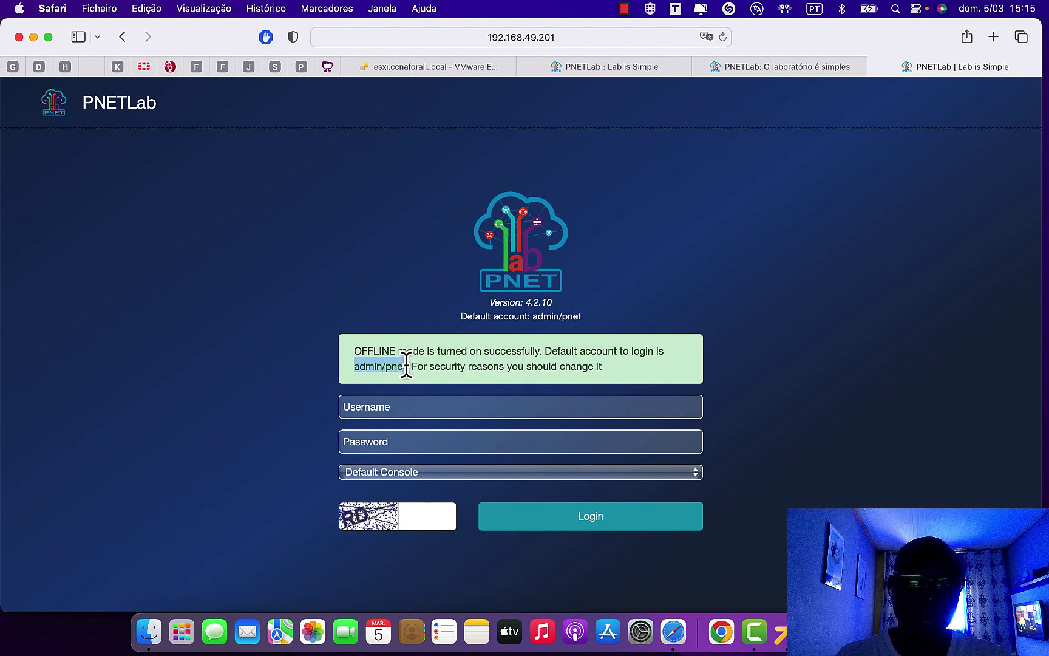
- Sign in as admin with the default password and captcha code, declining to save the password
left_click(380, 413)
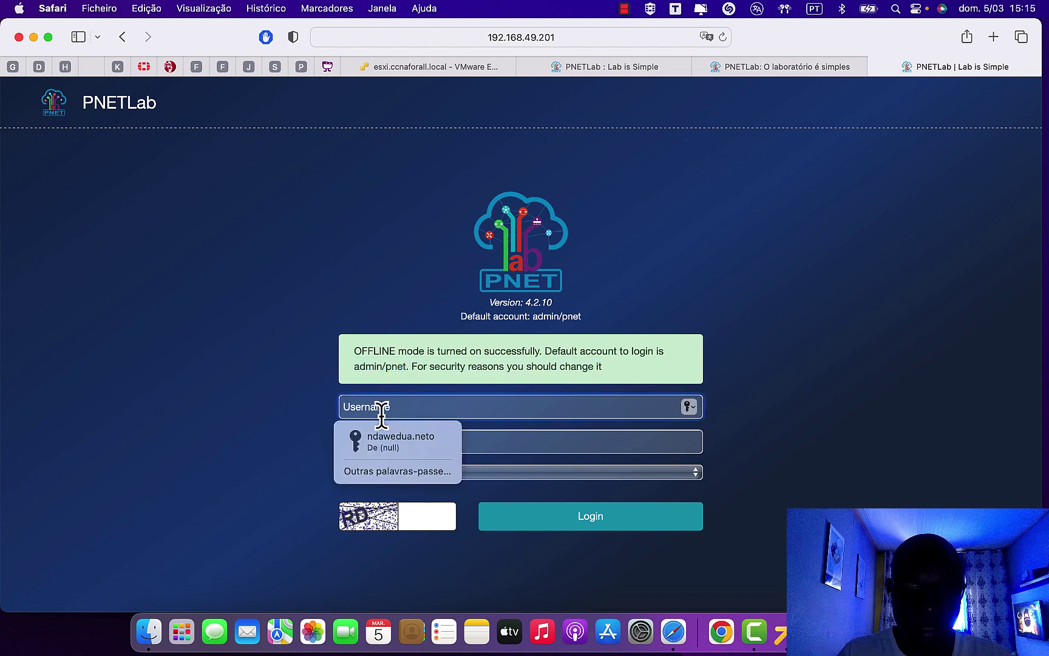
type("admin")
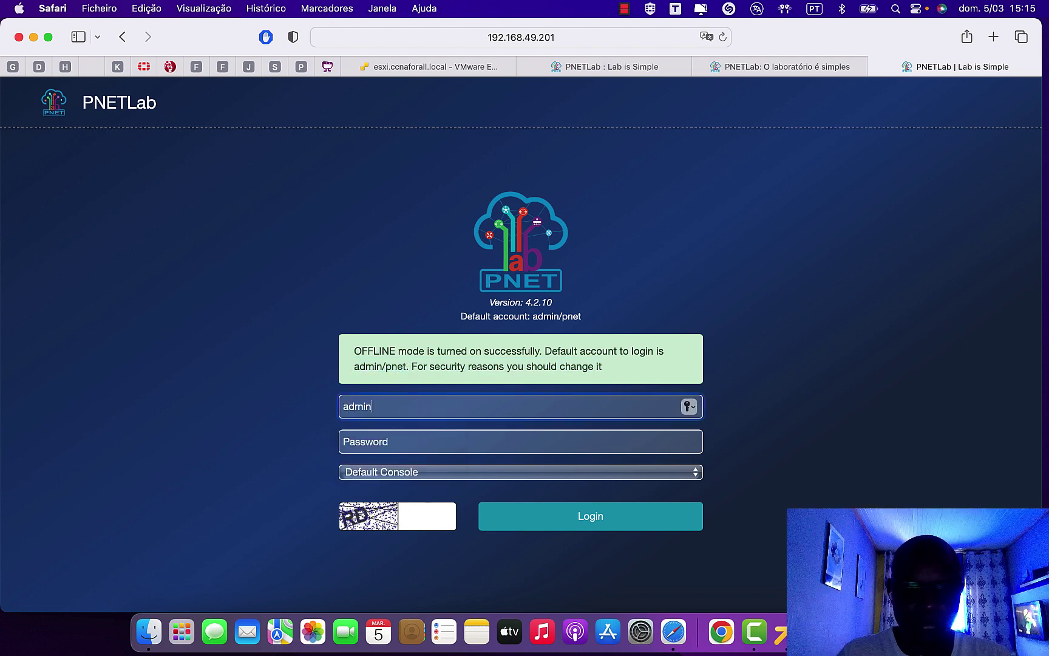
left_click(374, 442)
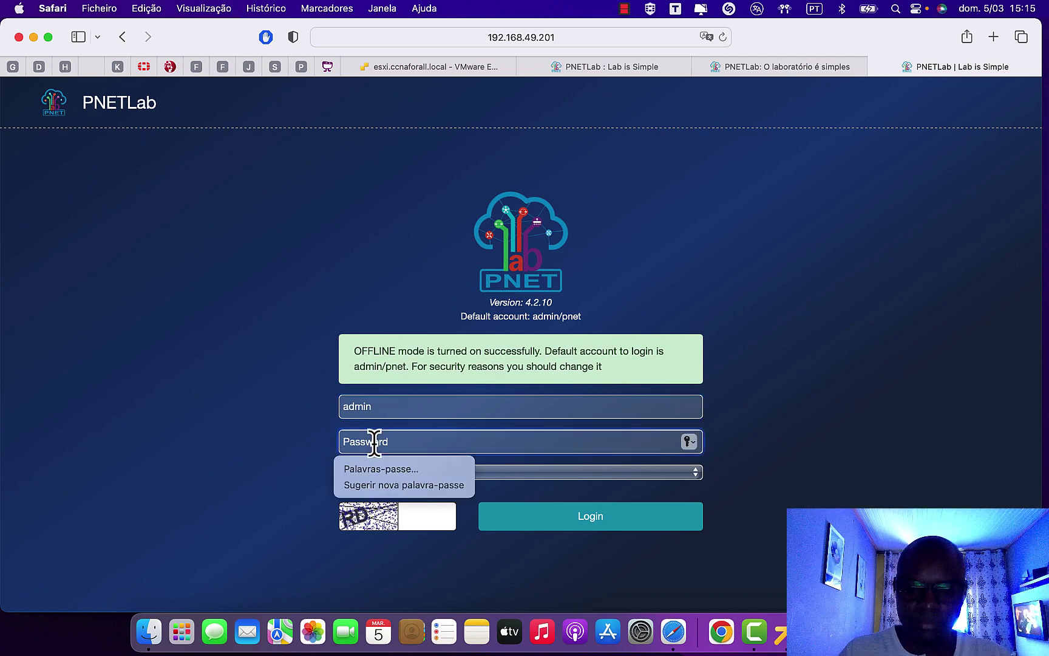
type("pn")
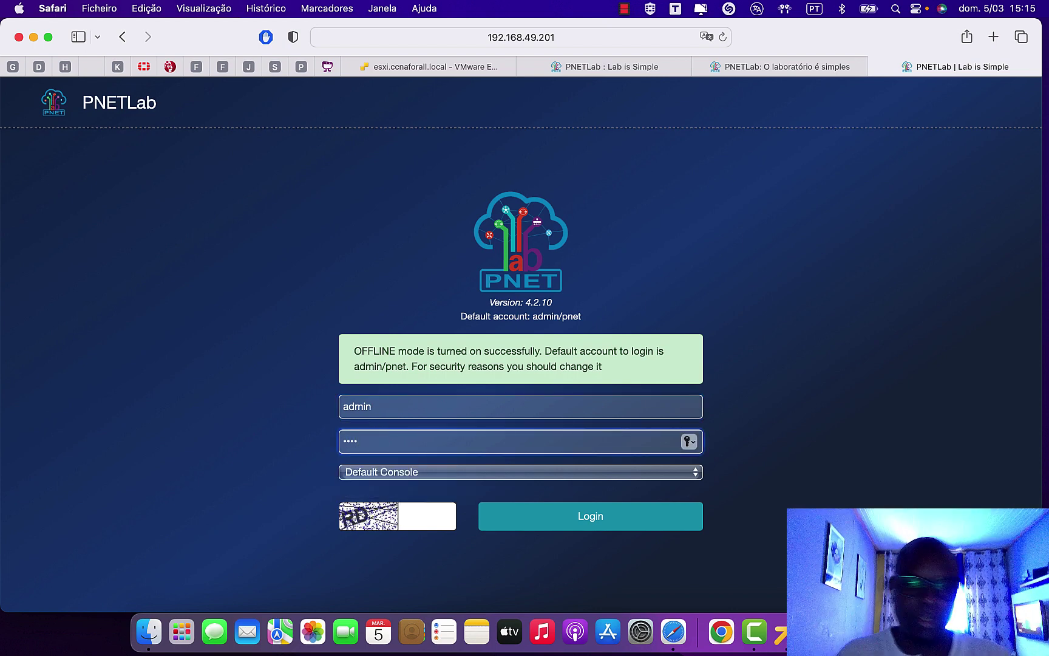
left_click(394, 476)
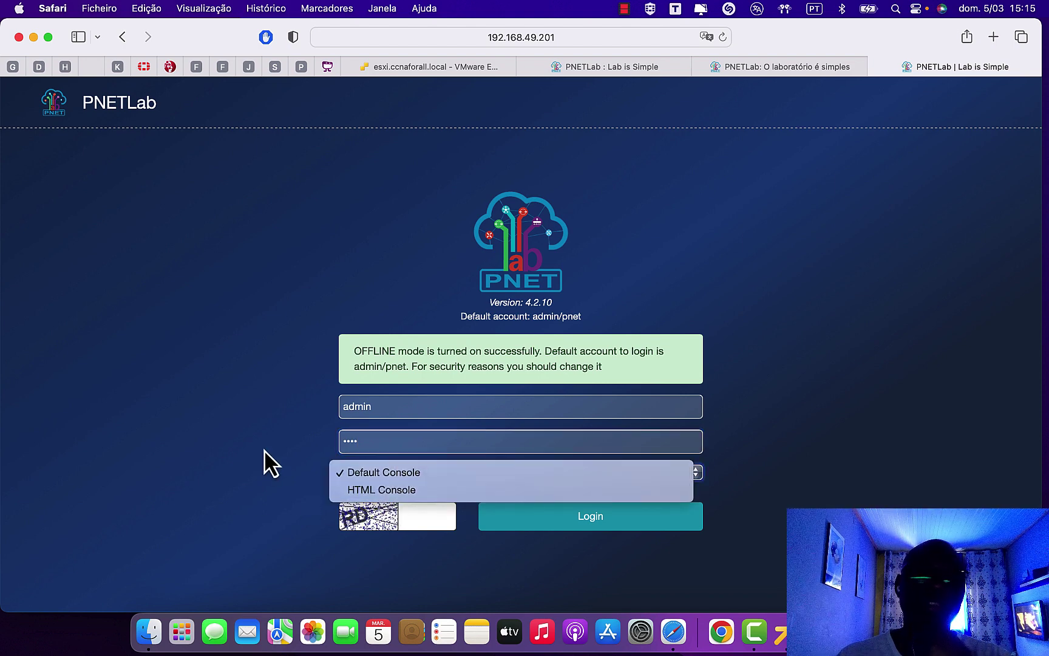
left_click(262, 465)
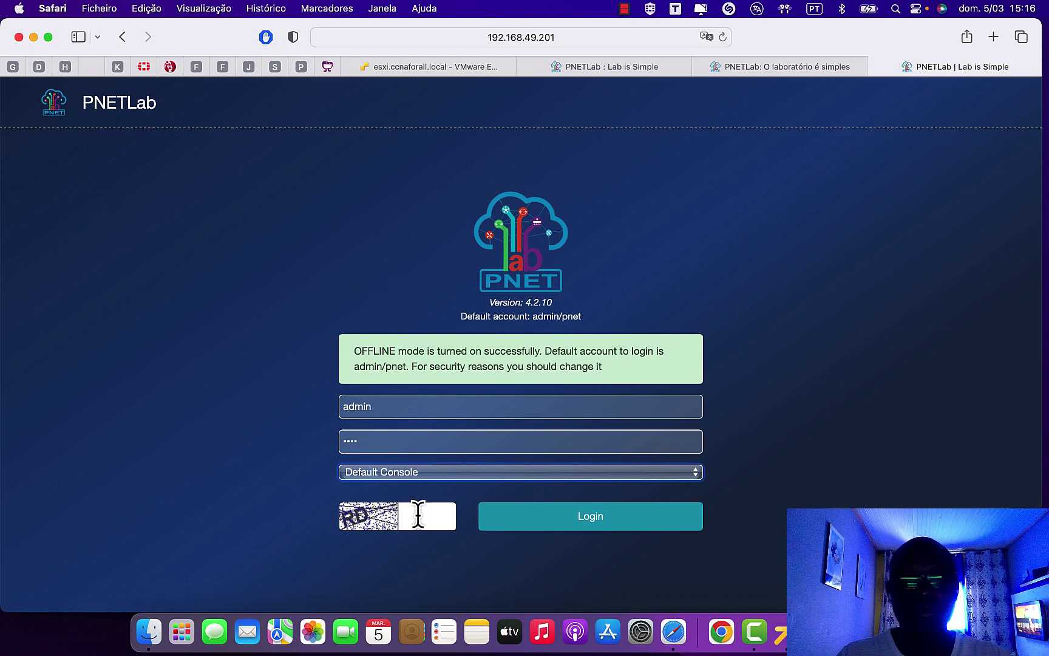
left_click(419, 512)
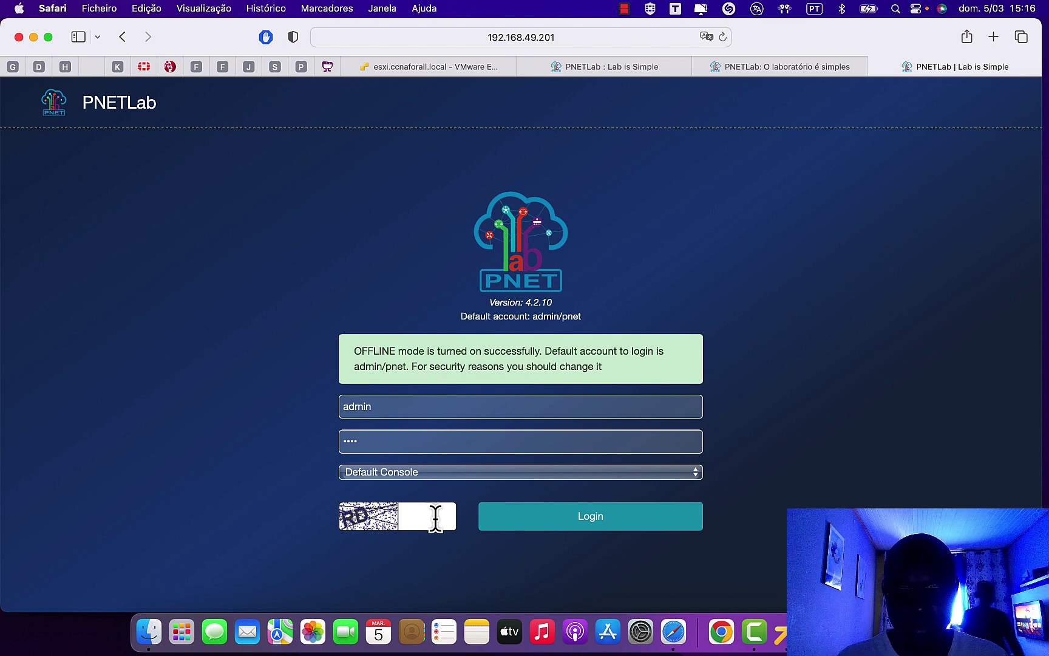
type("RF")
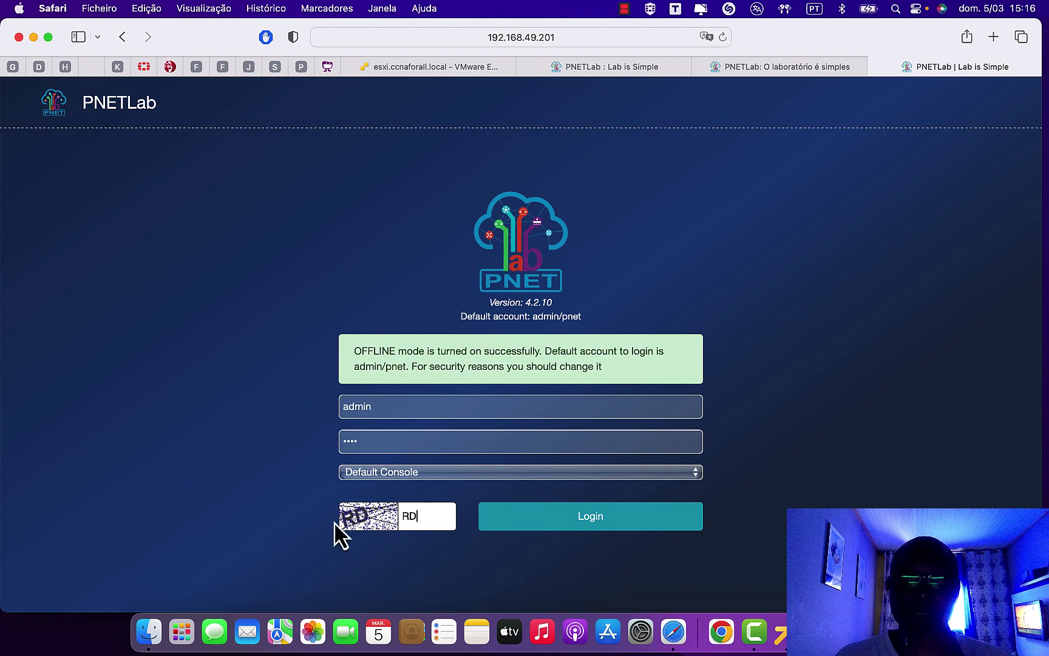
left_click(619, 527)
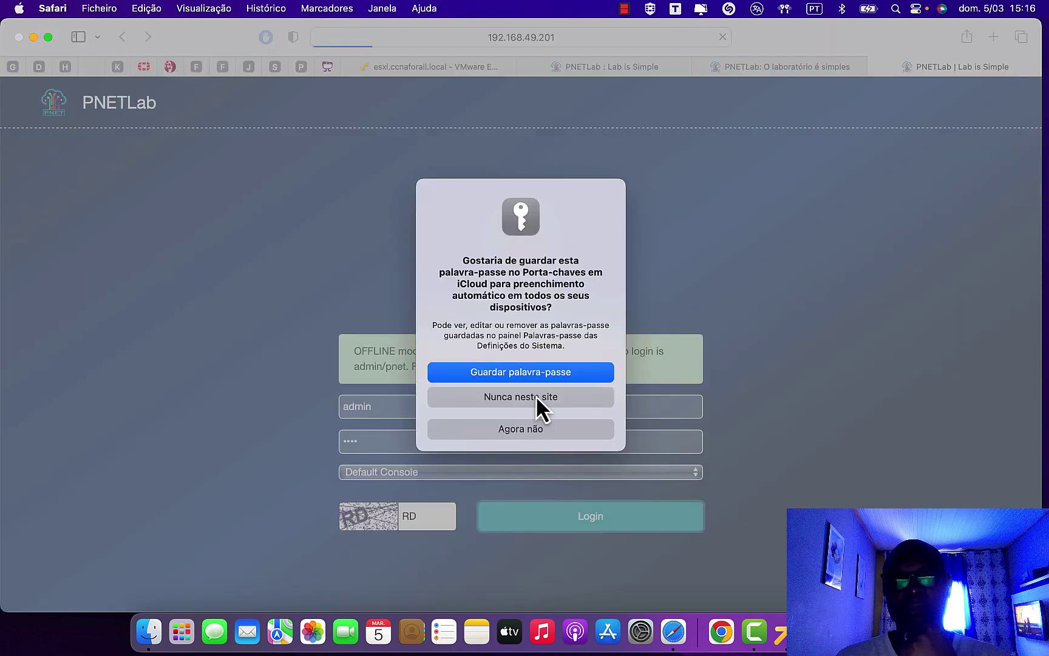
left_click(535, 396)
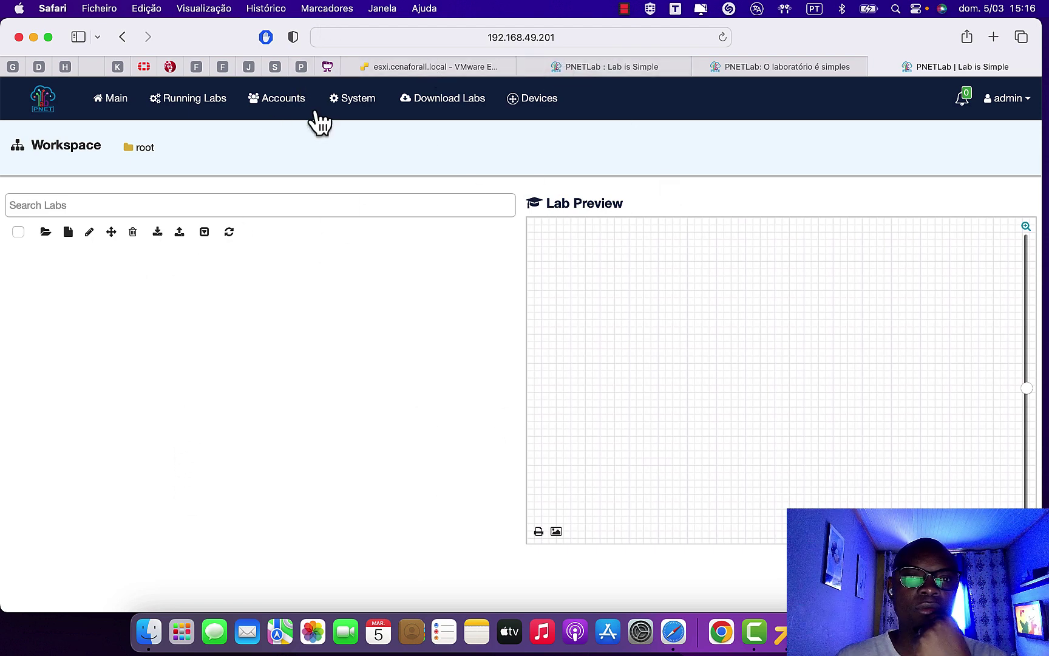
- Open the System Setting page and scroll through its options
left_click(352, 102)
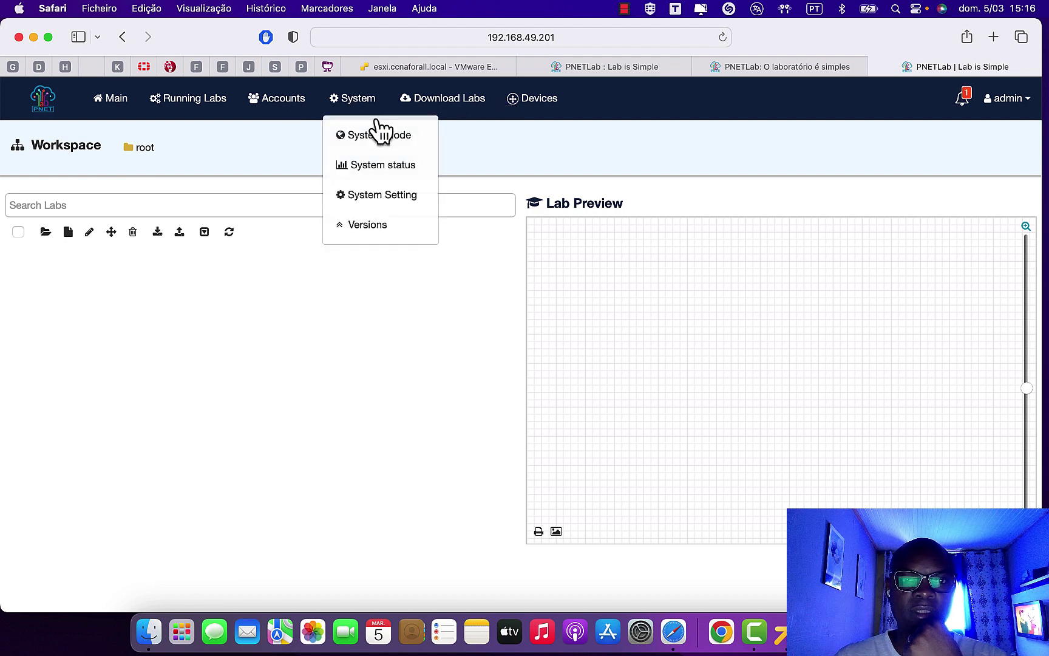
left_click(365, 201)
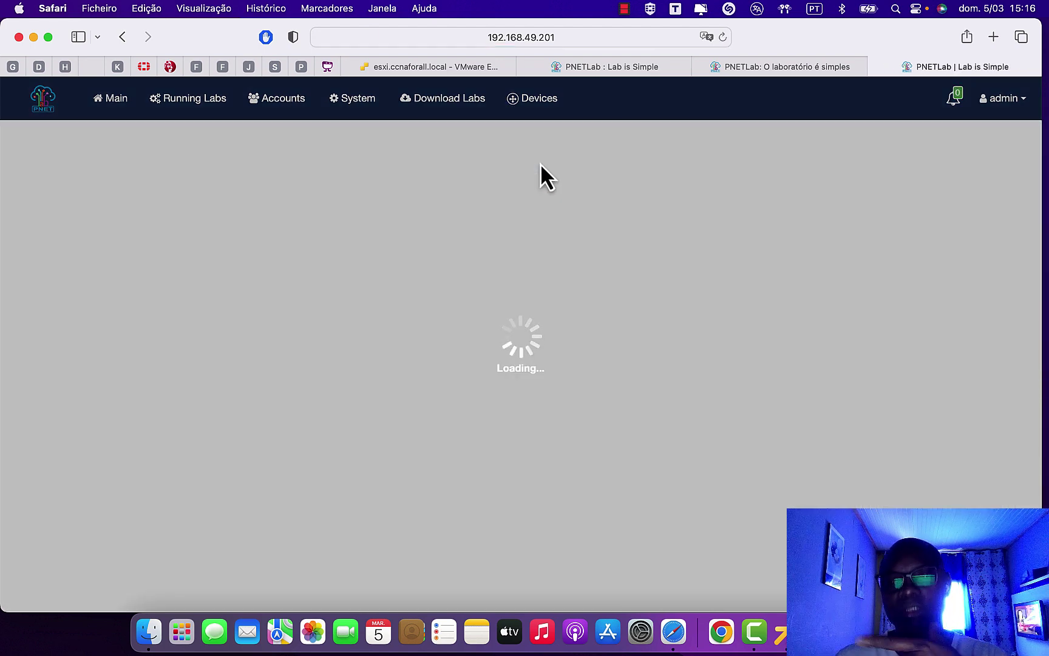
scroll(466, 334, "down", 6)
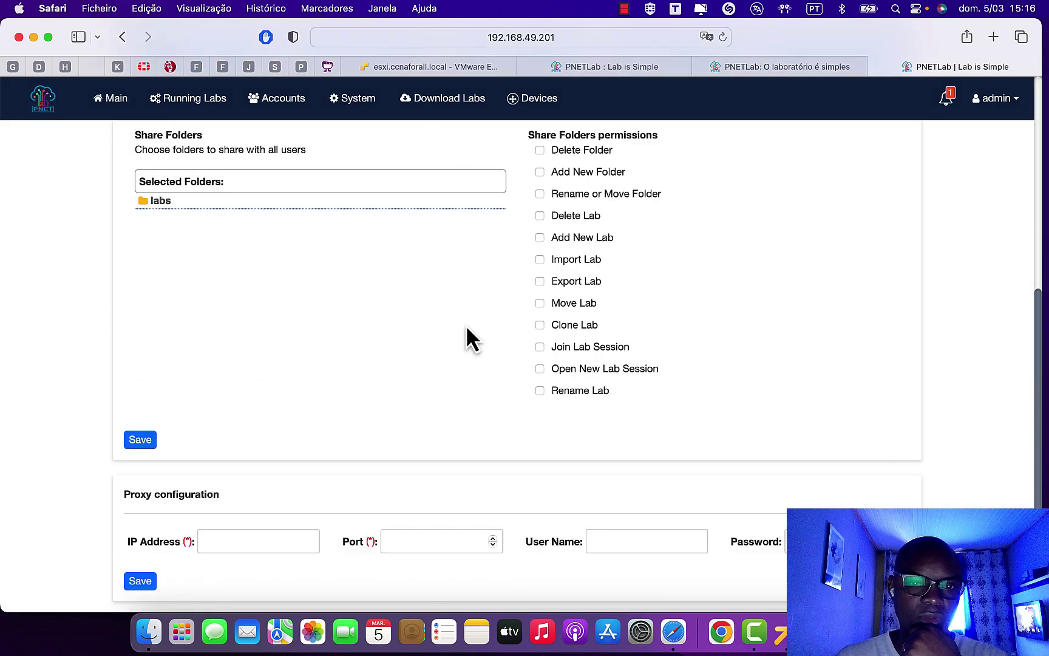
scroll(469, 328, "up", 6)
scroll(470, 328, "down", 1)
scroll(469, 328, "up", 1)
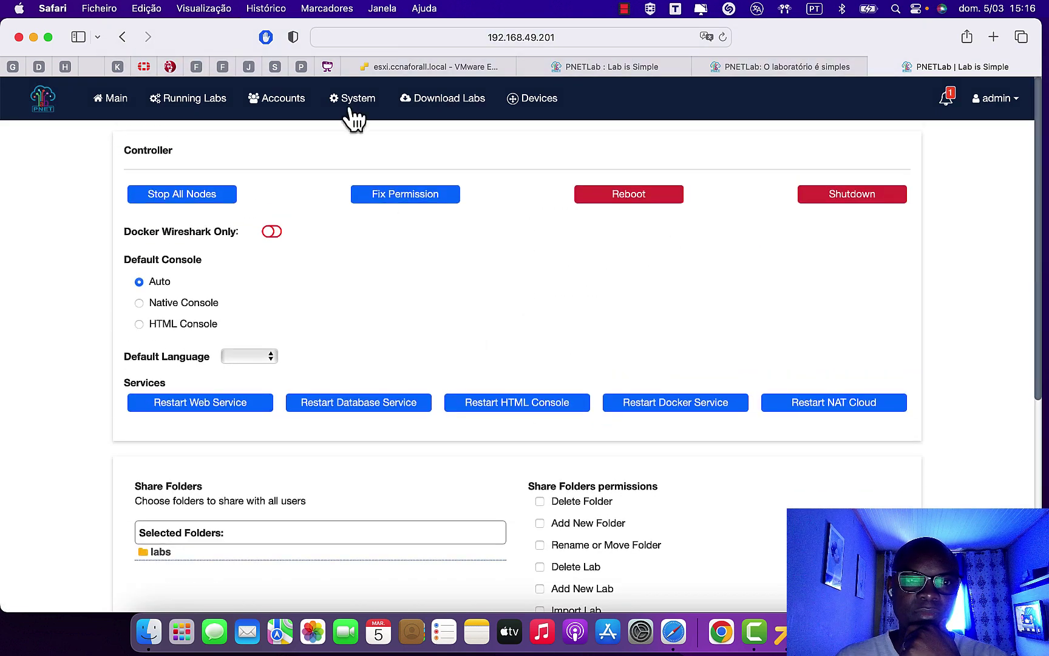
- Show System status: 26% CPU of 4 cores, 11% RAM, 9% disk, no running nodes
left_click(349, 102)
left_click(380, 170)
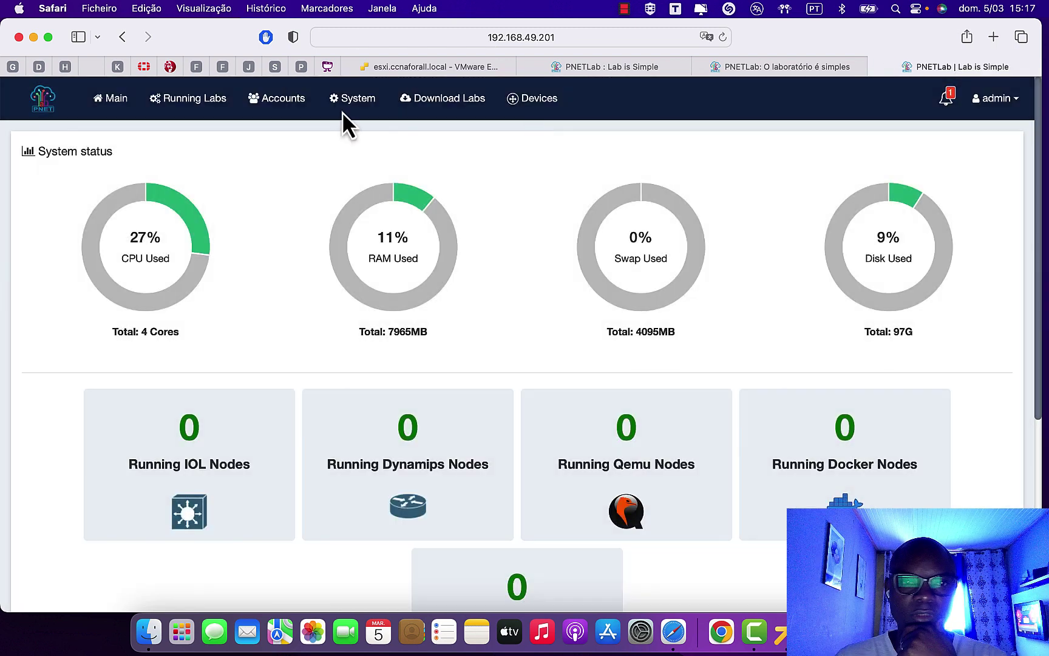
left_click(355, 100)
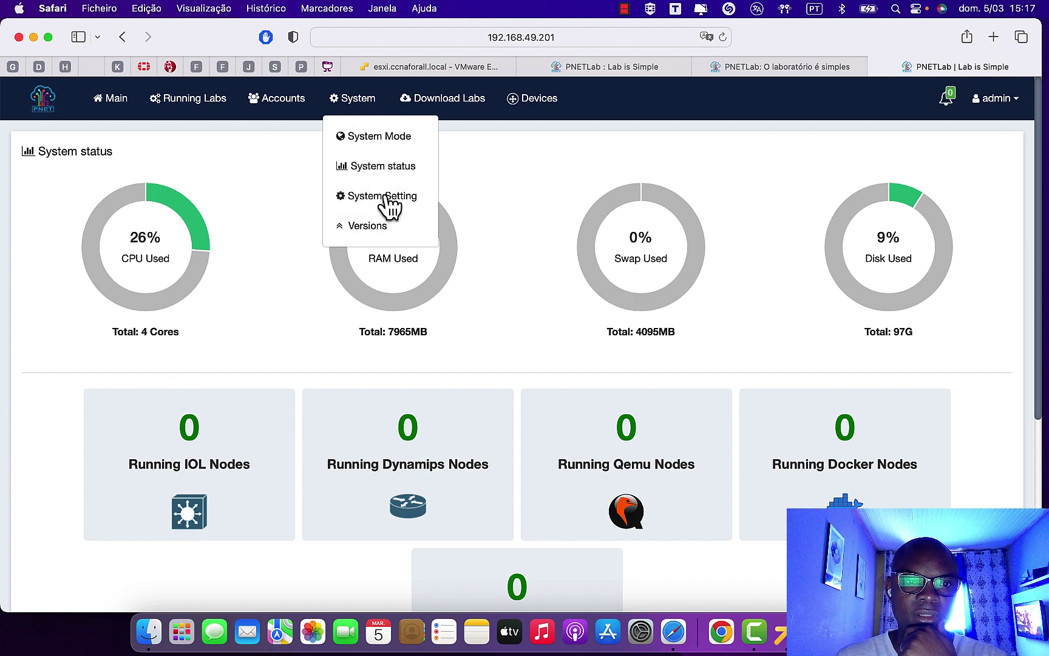
- In System Mode, switch off the Offline Mode captcha while leaving Offline as the default mode
left_click(404, 161)
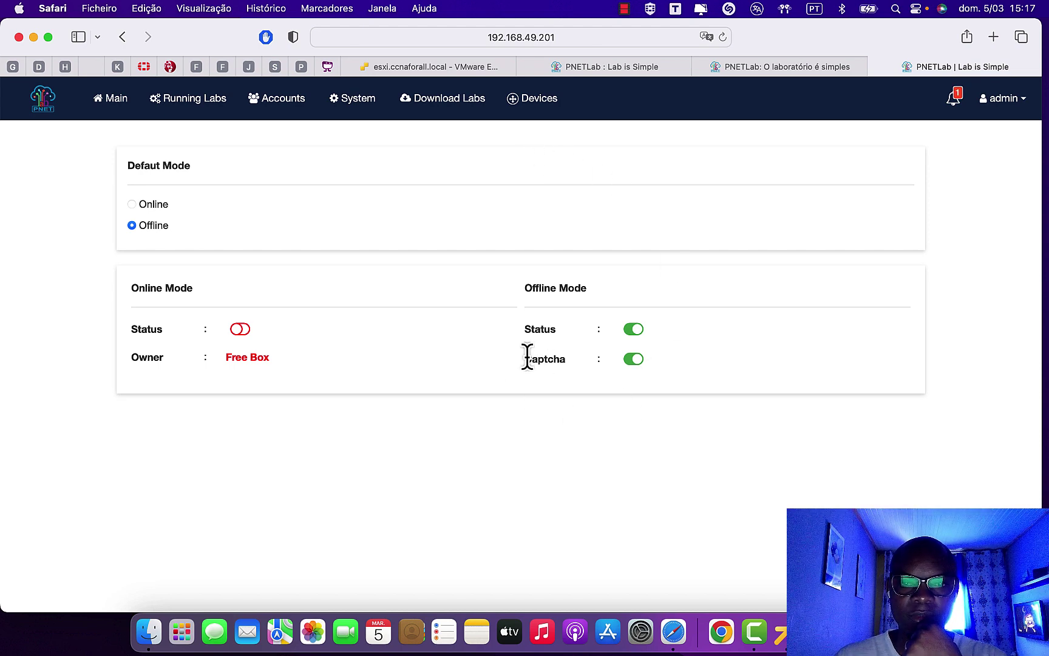
left_click_drag(525, 359, 574, 358)
left_click(634, 363)
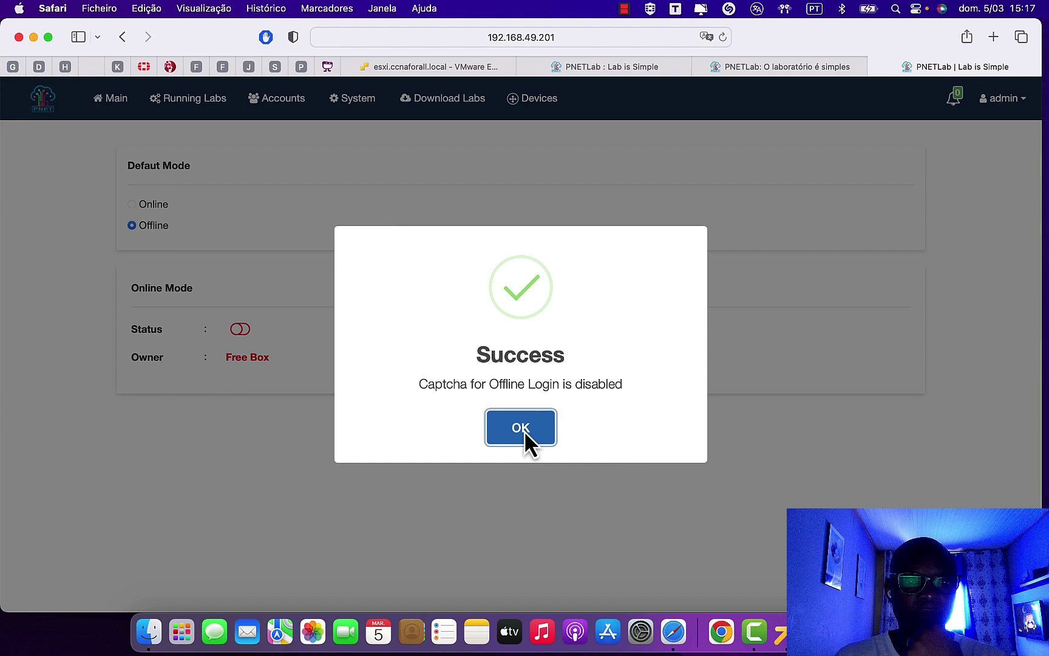
left_click(521, 428)
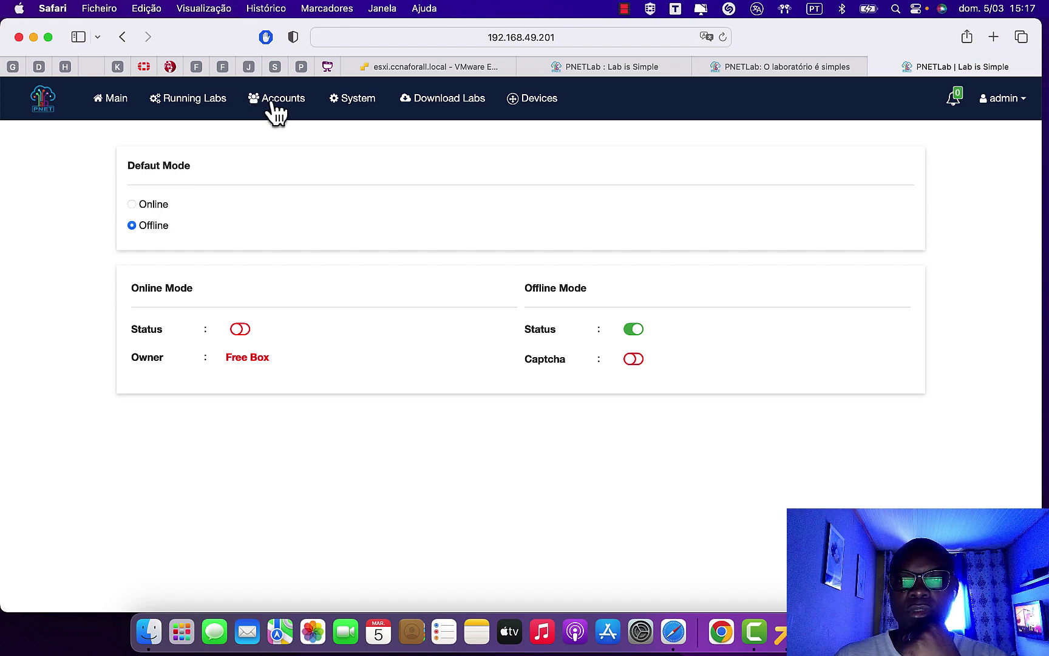
- Open the Users Management list and start adding a new user
mouse_move(271, 103)
left_click(298, 138)
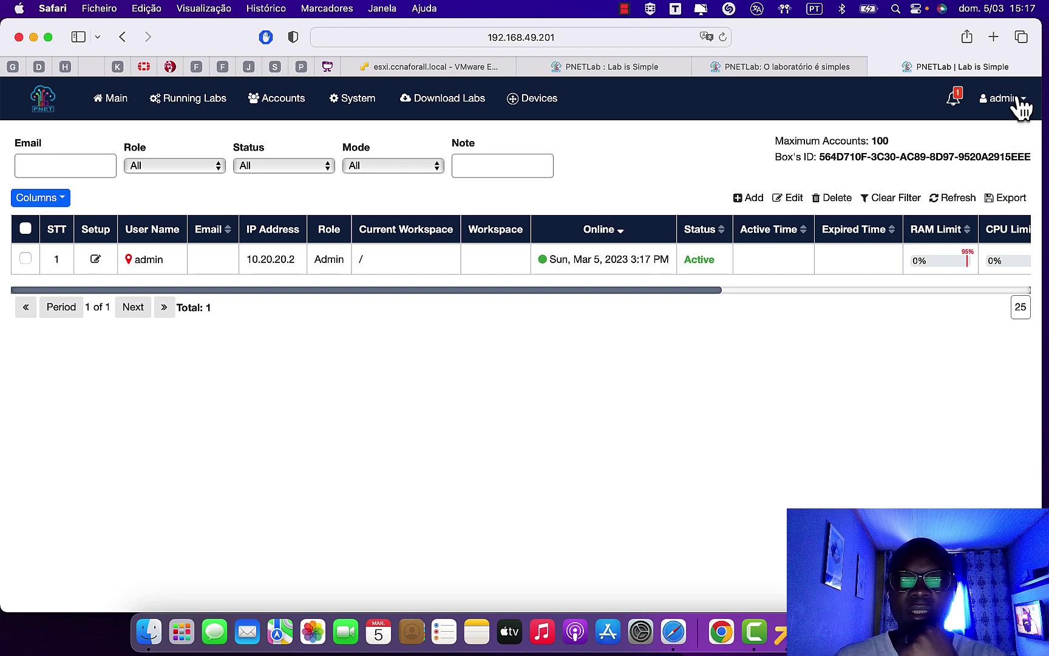
left_click(750, 198)
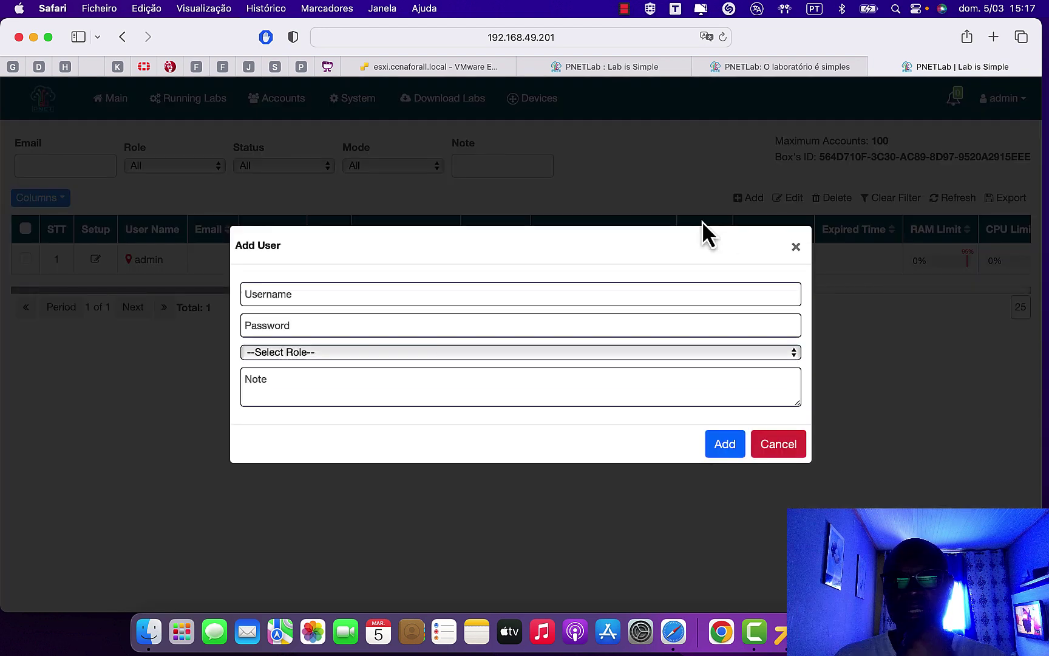
- Enter the new user's username and password, assign the Admin role, and create the account
left_click(292, 293)
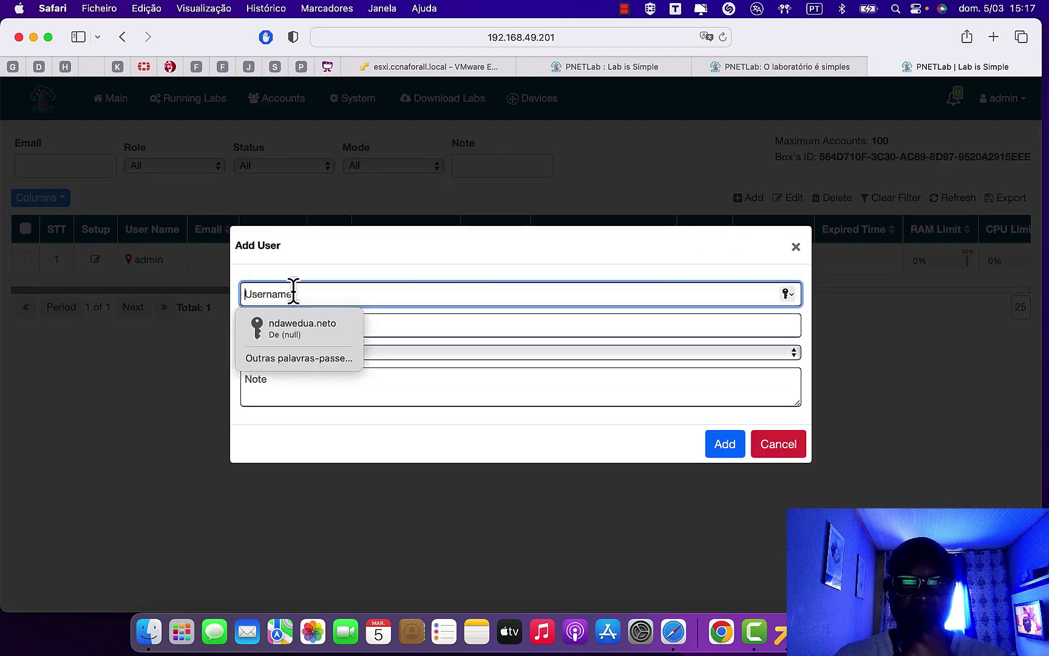
left_click(311, 328)
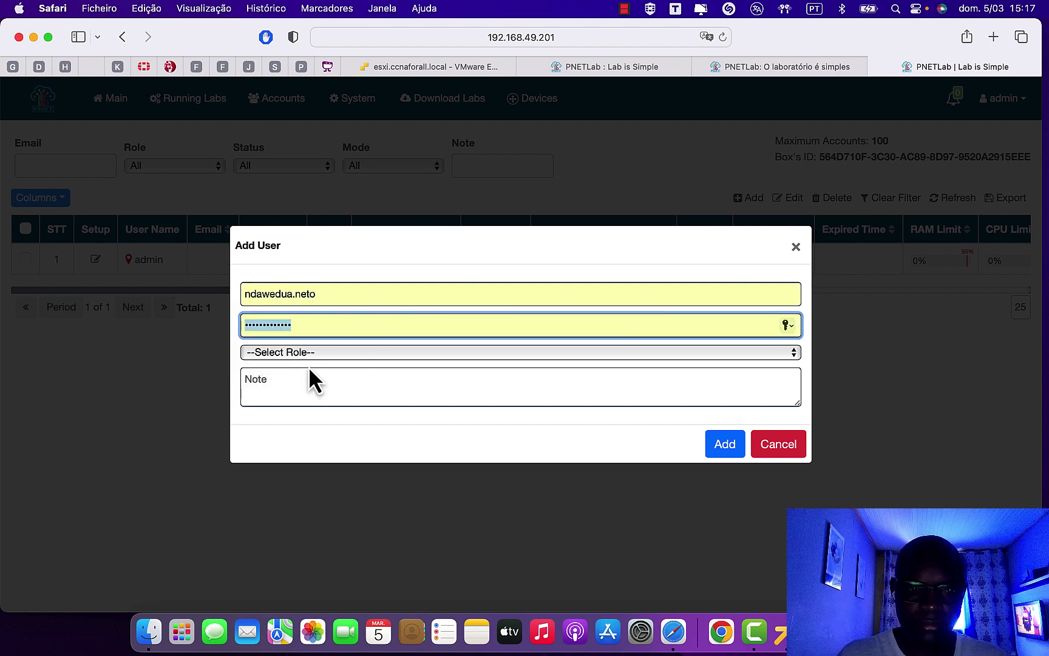
type("•••••")
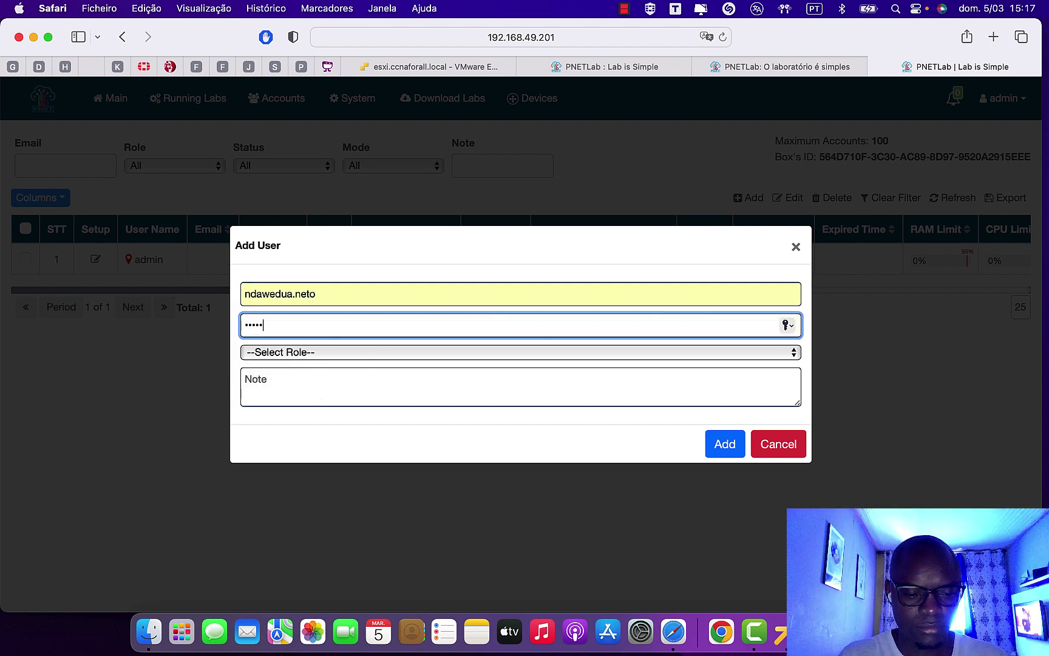
type("•••")
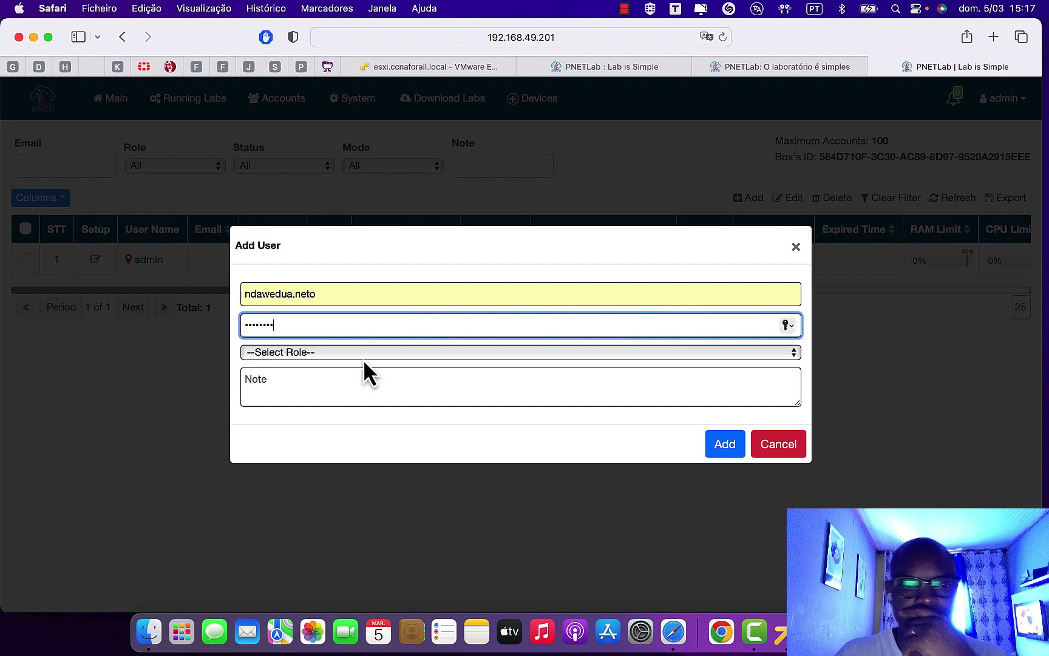
left_click(363, 352)
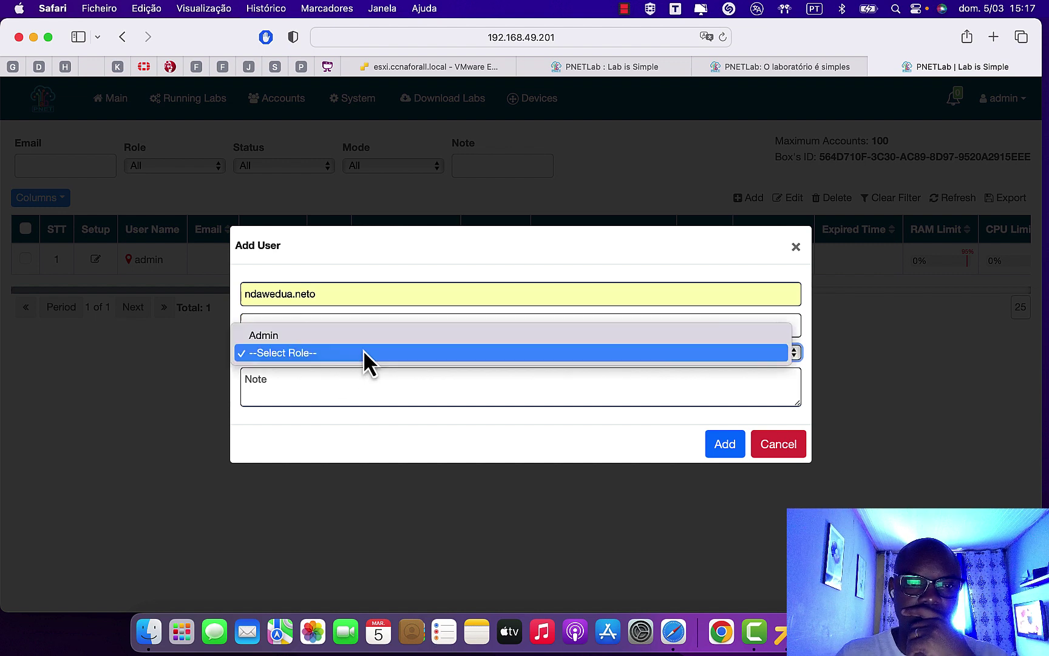
left_click(305, 337)
left_click(315, 321)
type("••")
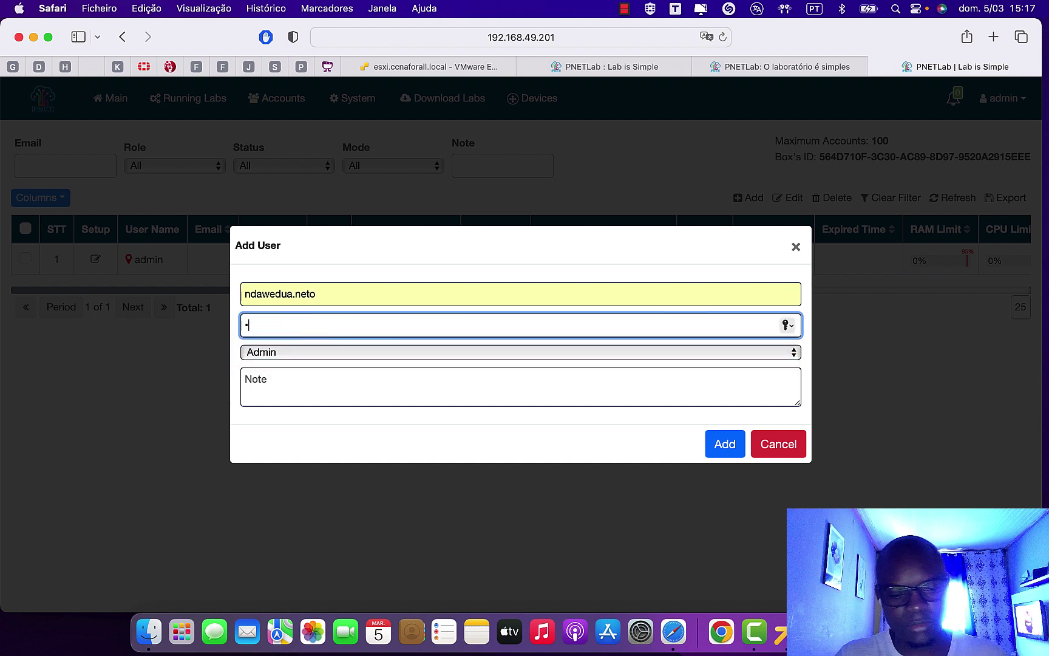
left_click(737, 444)
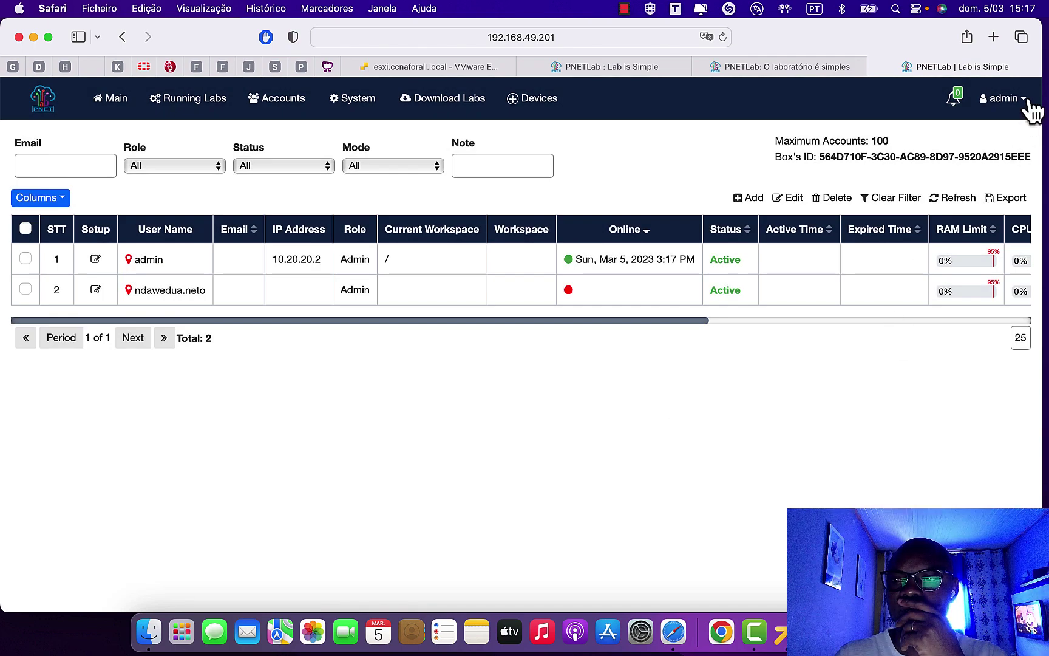
left_click(1023, 101)
- Log out of admin and log back in with the new admin user's saved credentials
left_click(989, 171)
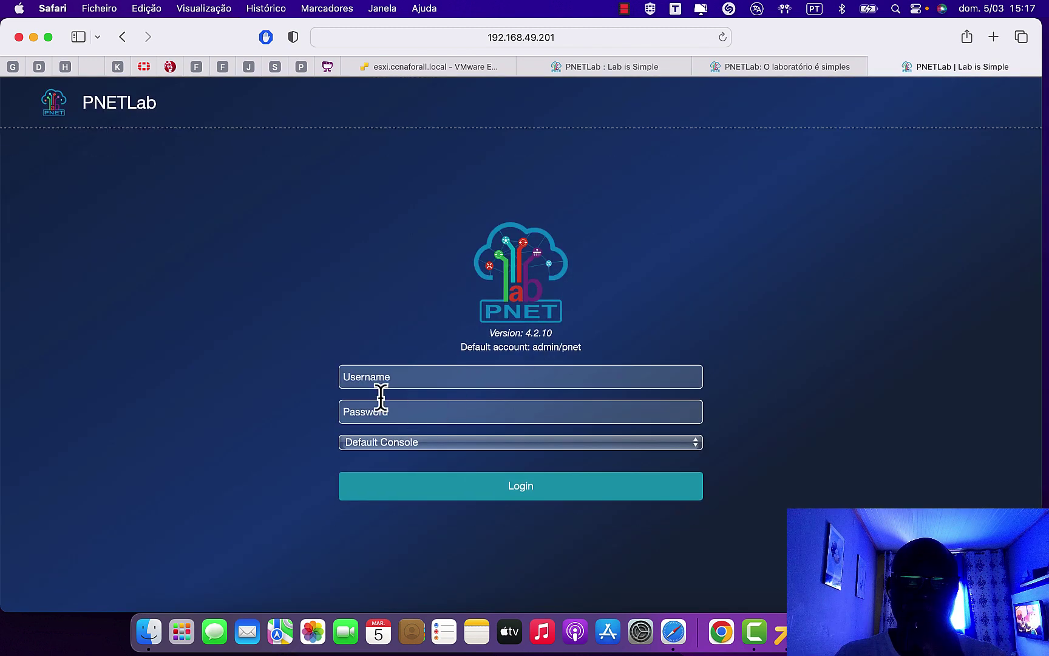
left_click(407, 377)
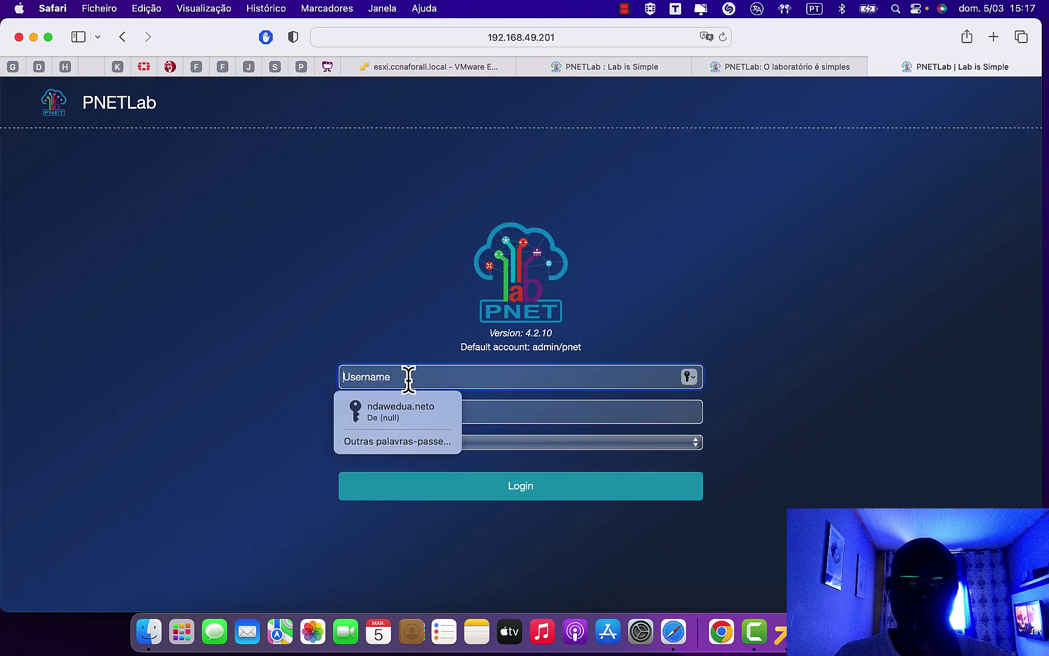
left_click(396, 412)
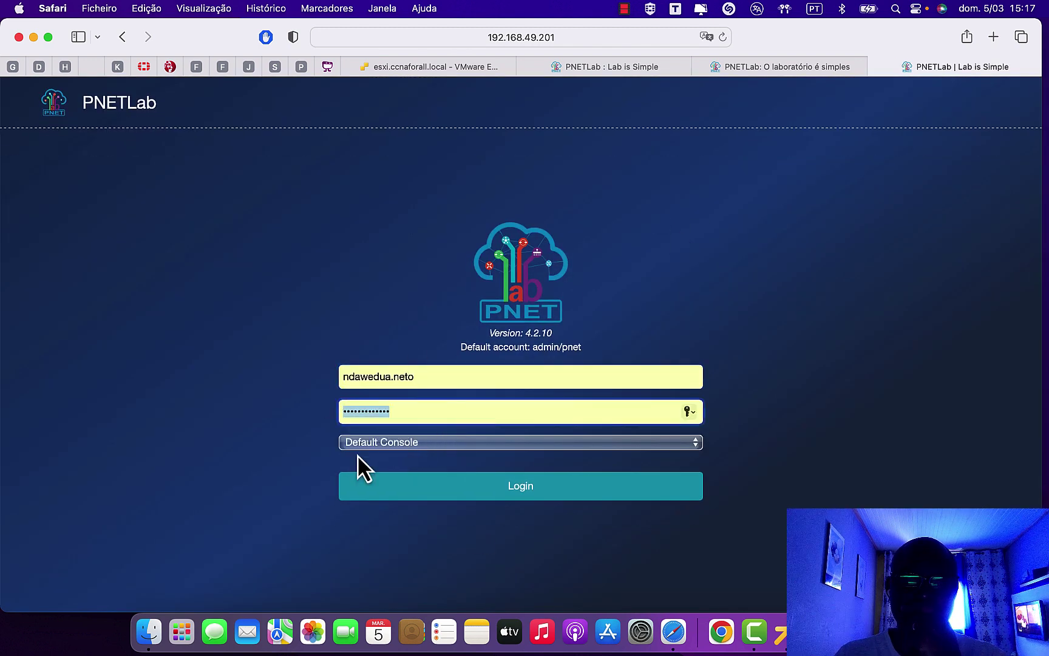
type("pn")
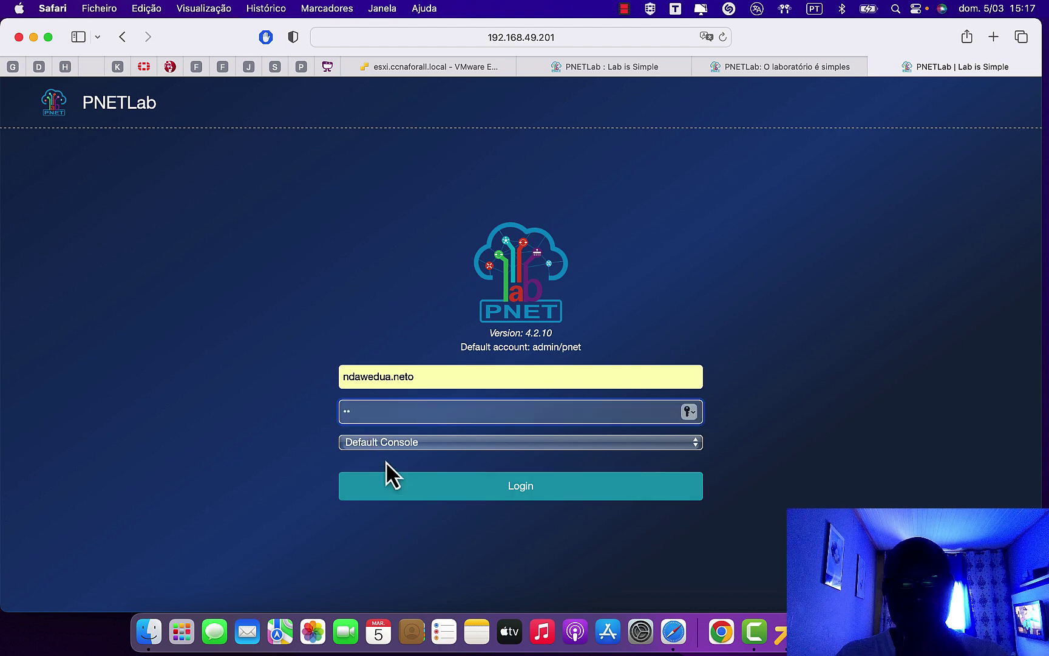
left_click(389, 486)
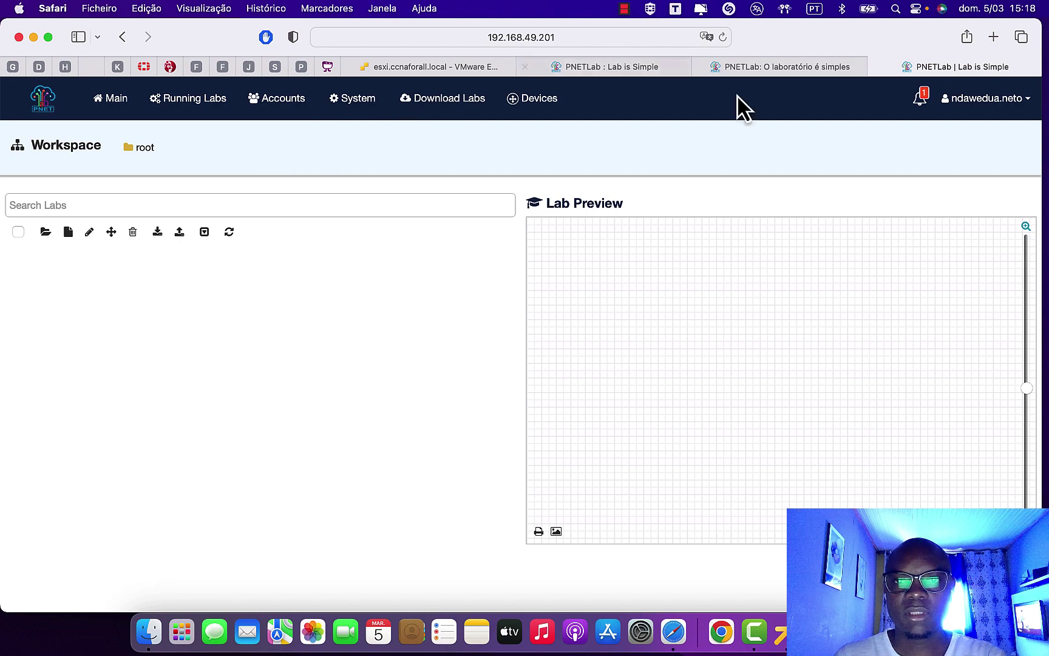
left_click(156, 108)
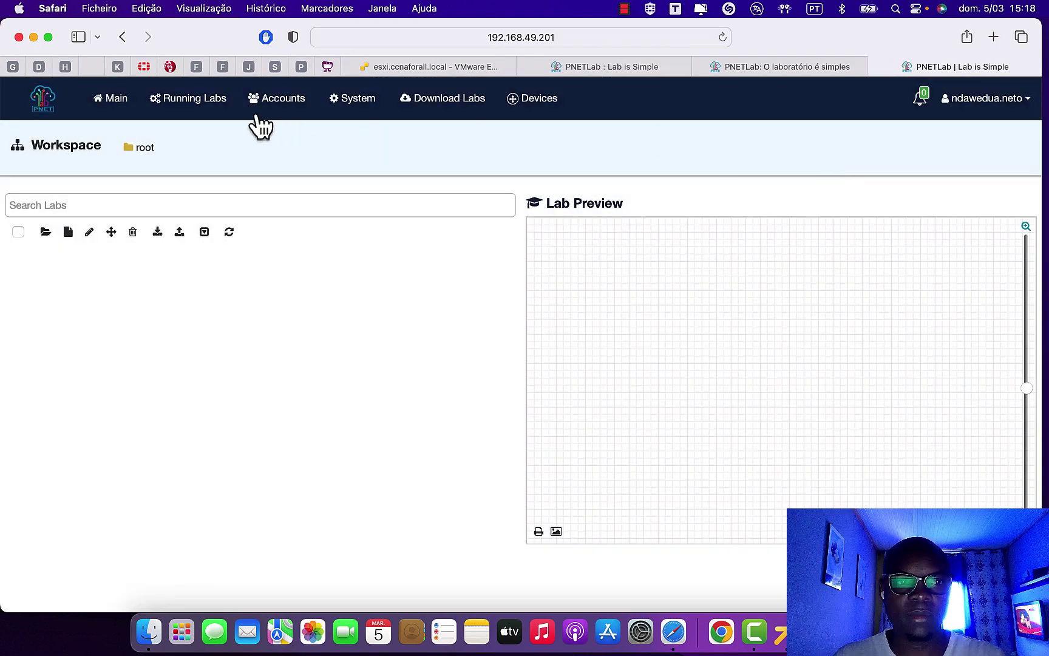
- Check the new user's empty Running Labs list, then log out to the 4.2.10 login page
left_click(109, 105)
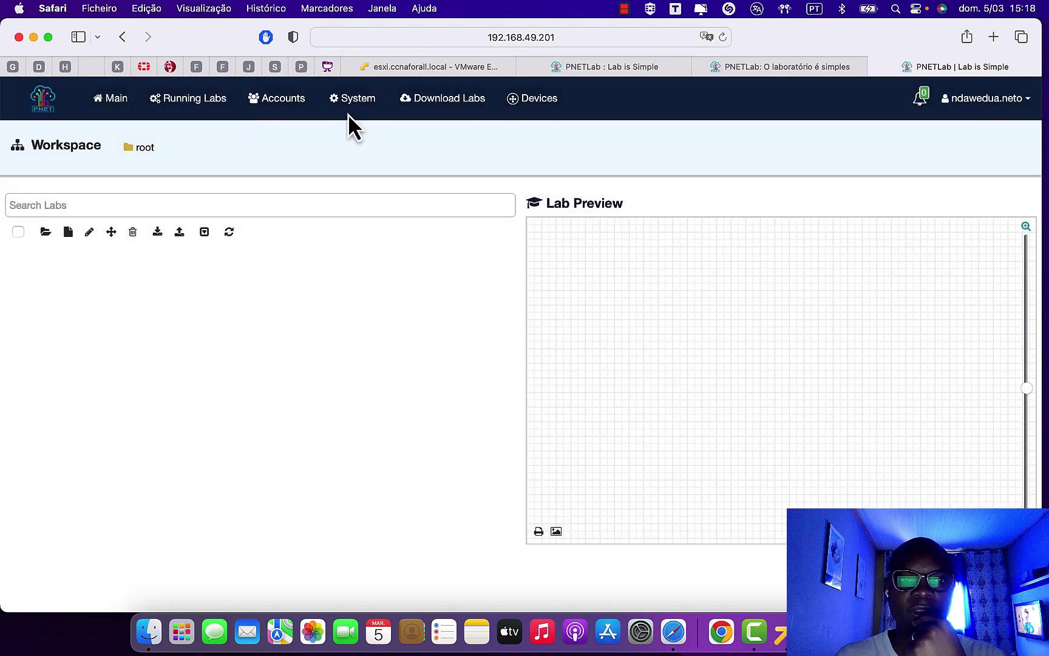
left_click(188, 101)
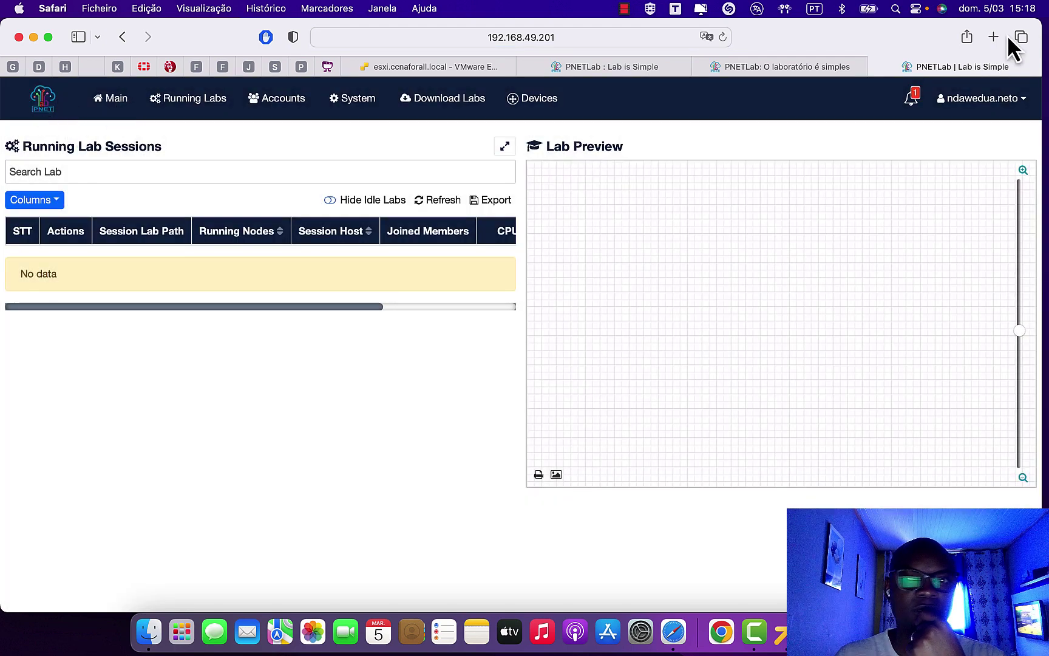
left_click(1025, 101)
left_click(995, 173)
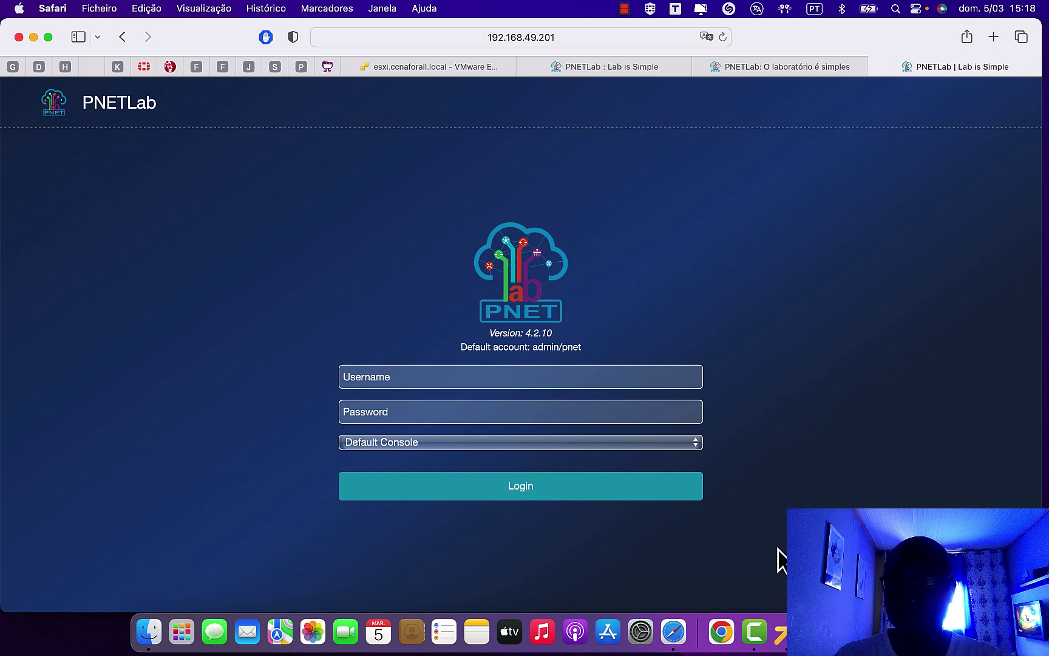
left_click(624, 9)
left_click(651, 32)
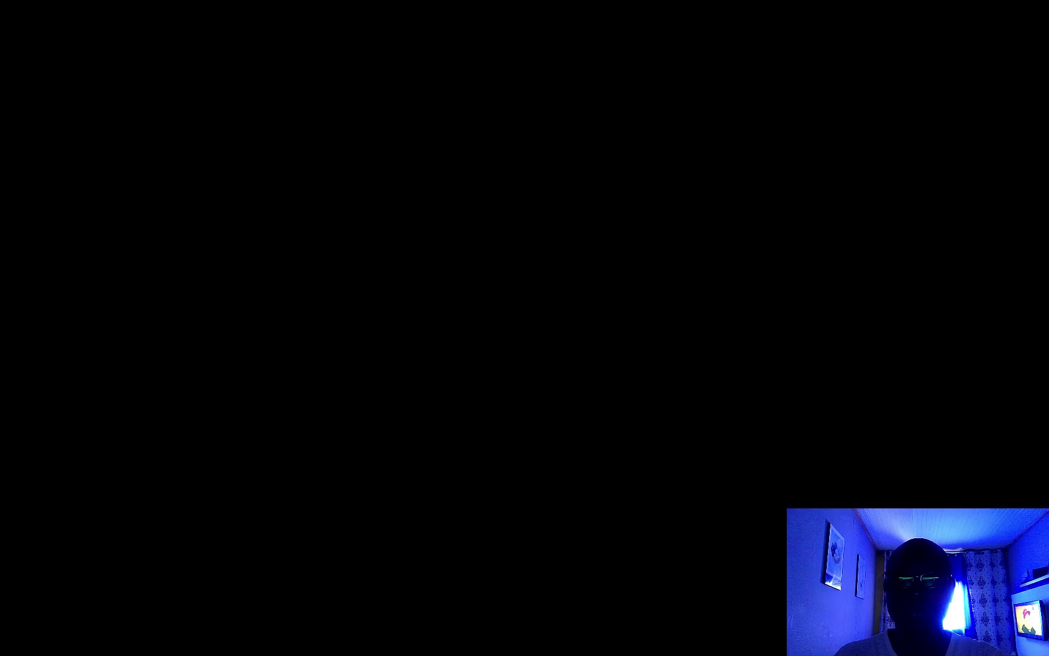